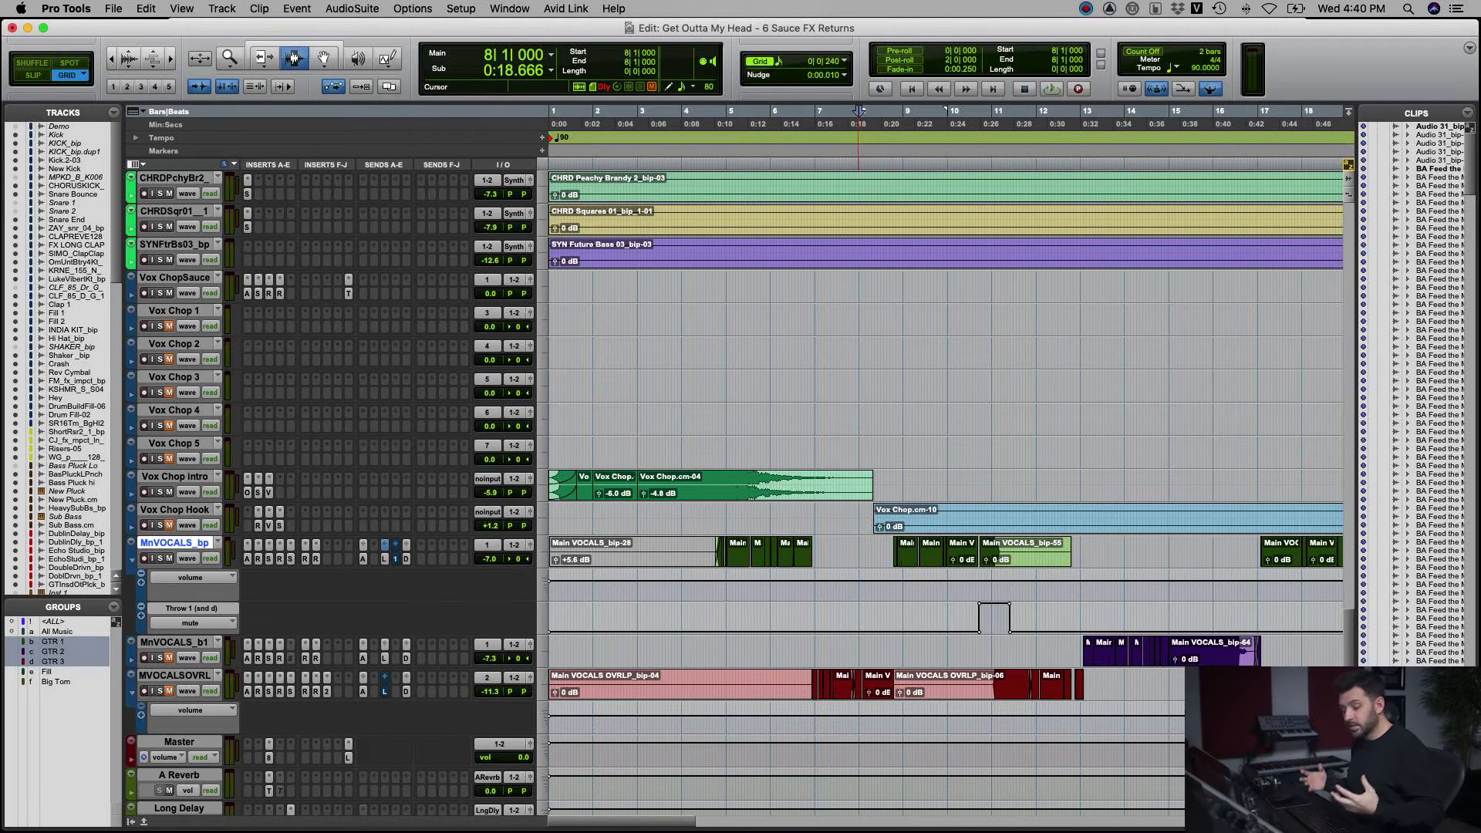
# - Solo the MnVOCALS_bp track and play the vocal section from bar 8
pyautogui.click(886, 586)
pyautogui.press('super+bracketright')
pyautogui.click(891, 555)
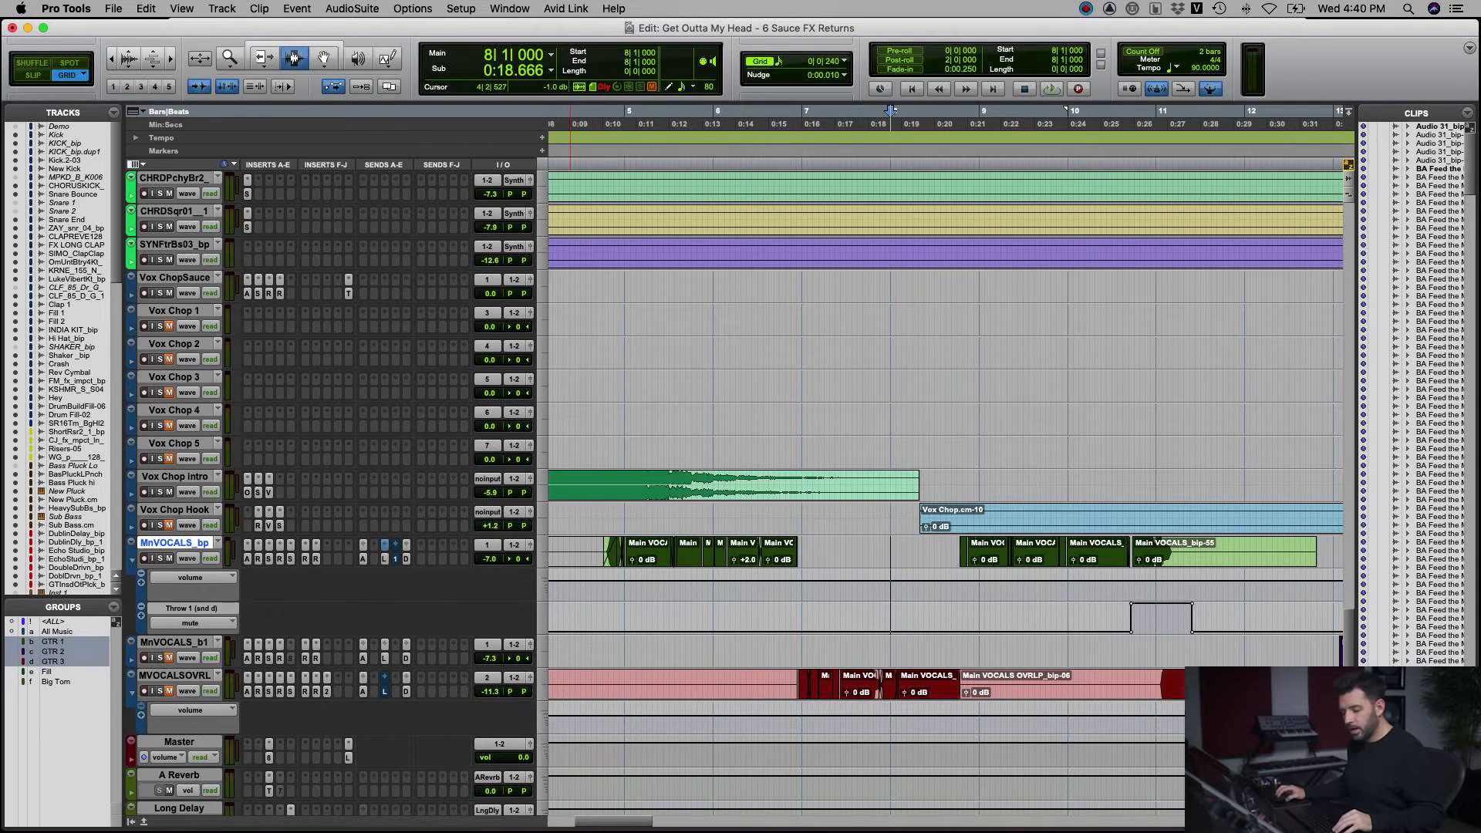
pyautogui.scroll(-2, 945, 417)
pyautogui.scroll(-1, 945, 417)
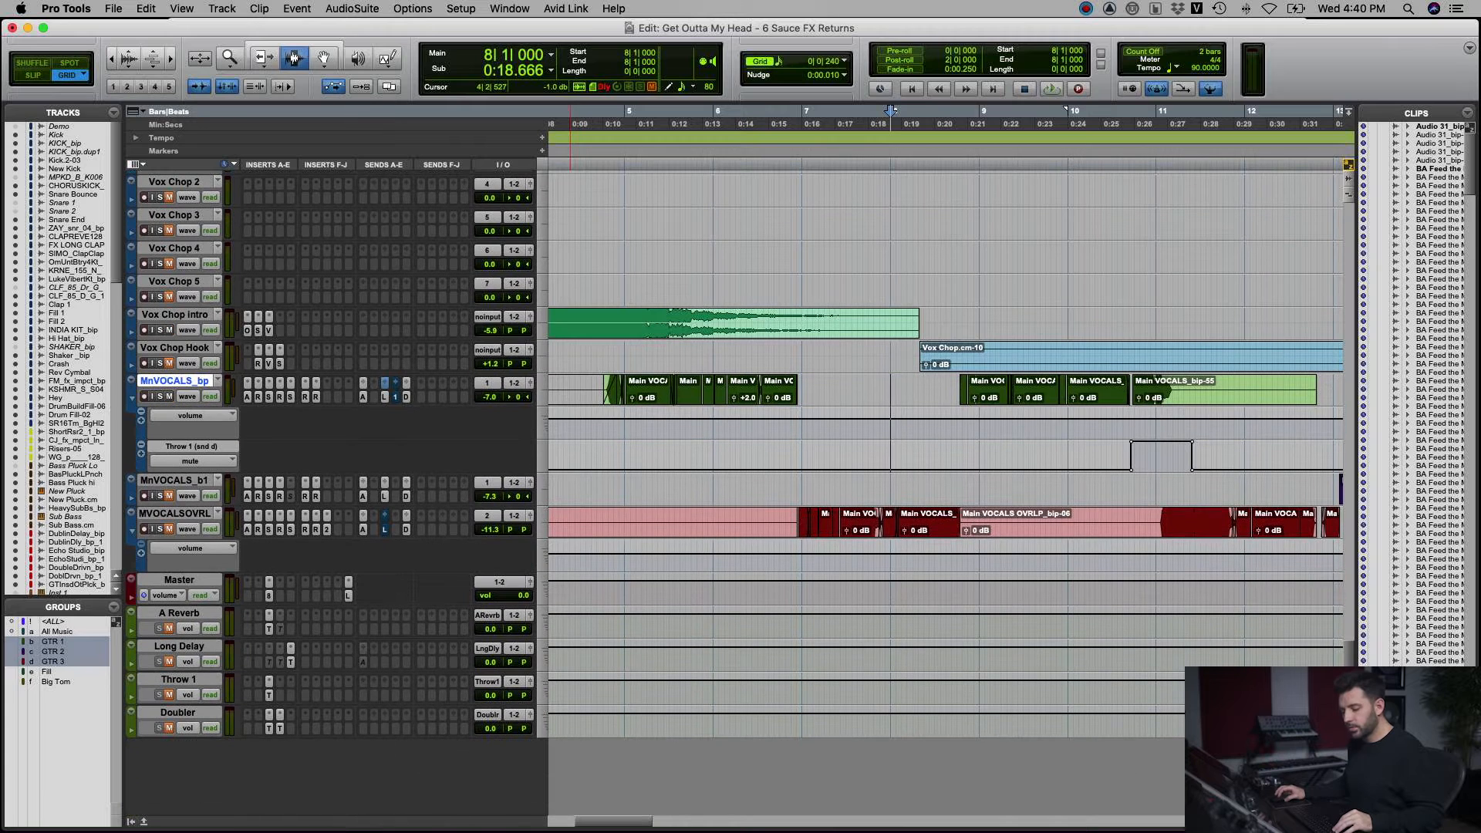
pyautogui.scroll(2, 945, 416)
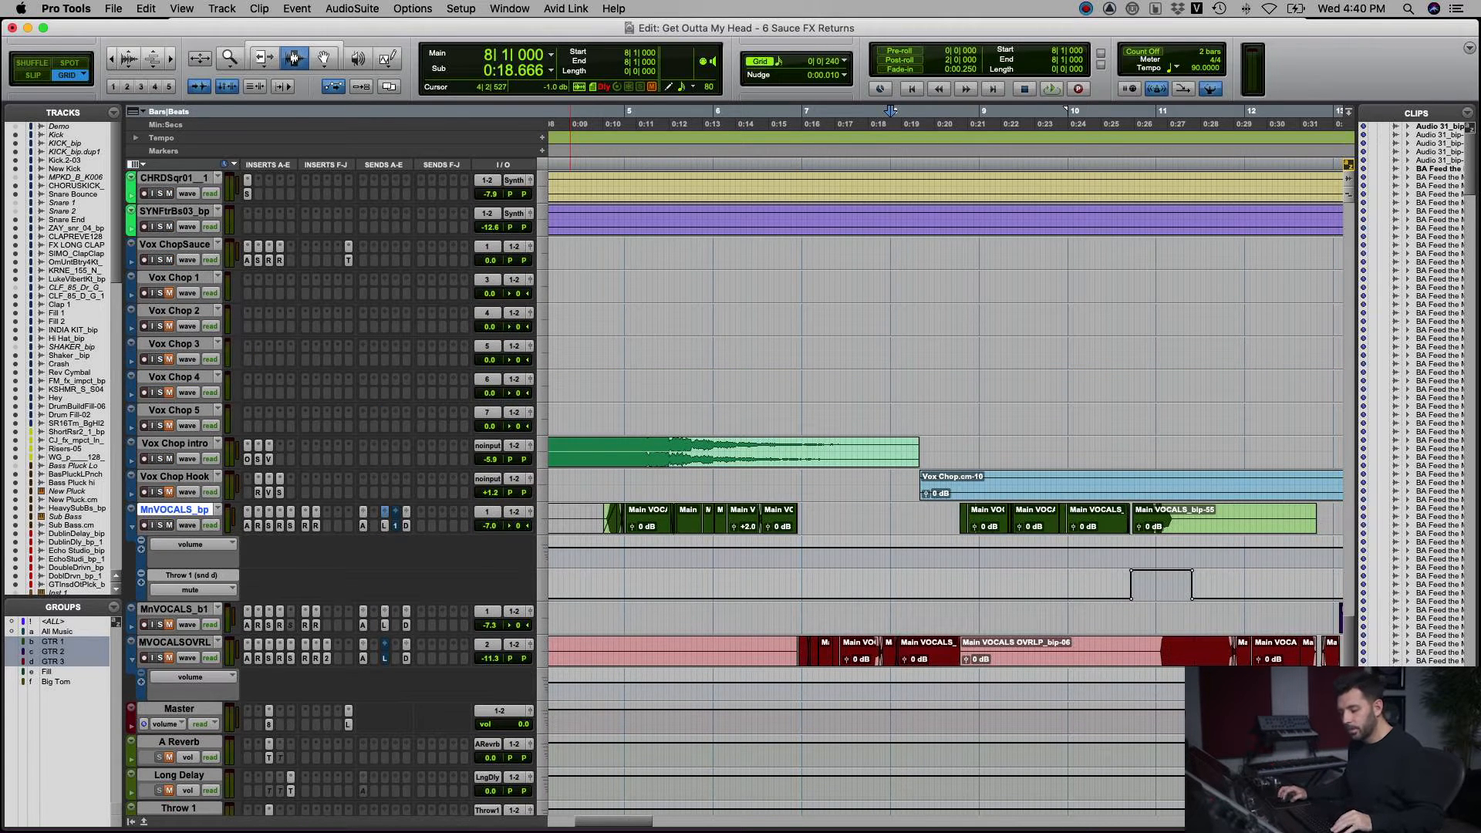
pyautogui.hotkey('shift', 's')
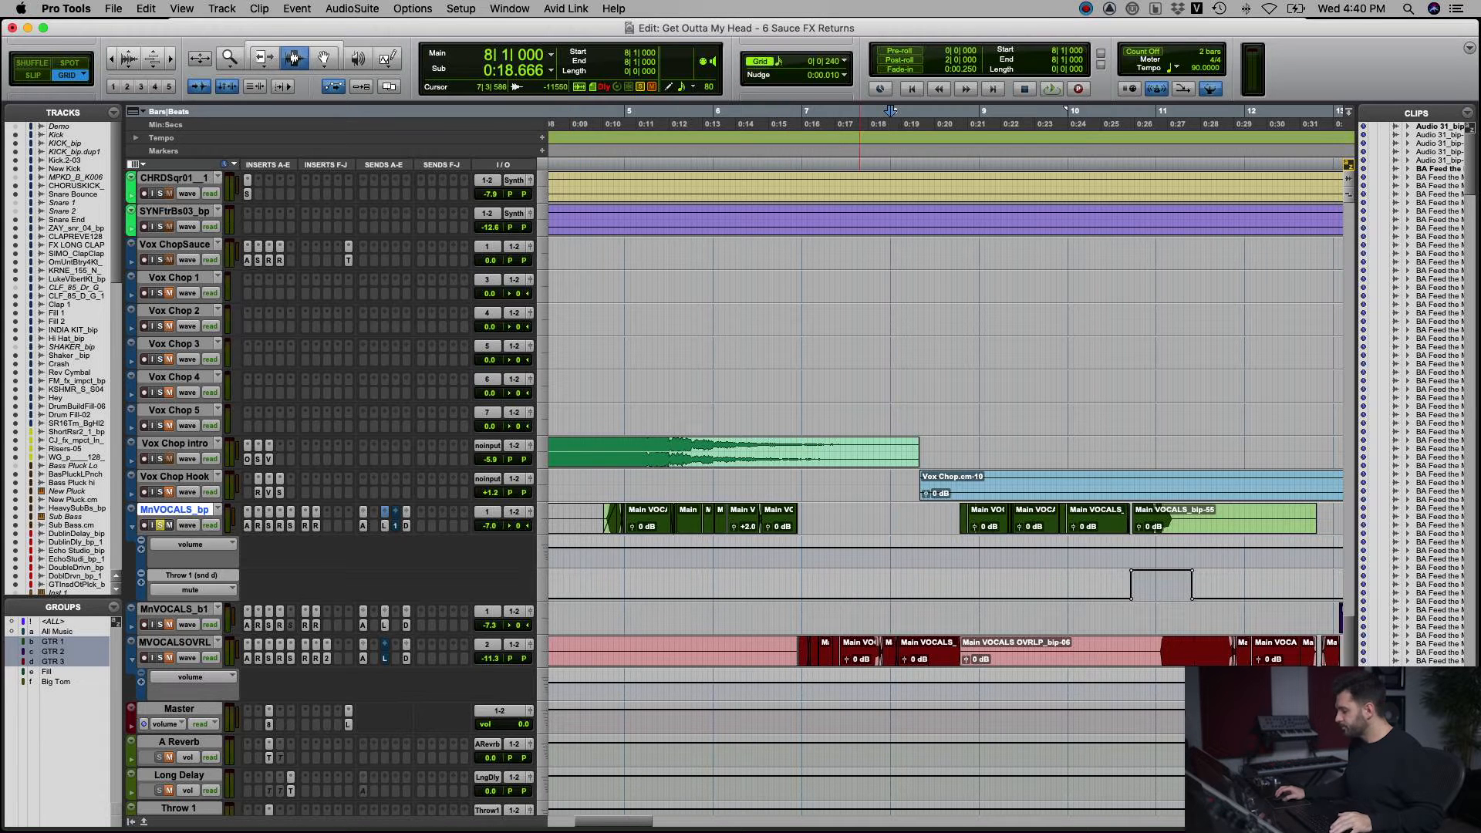
pyautogui.press('space')
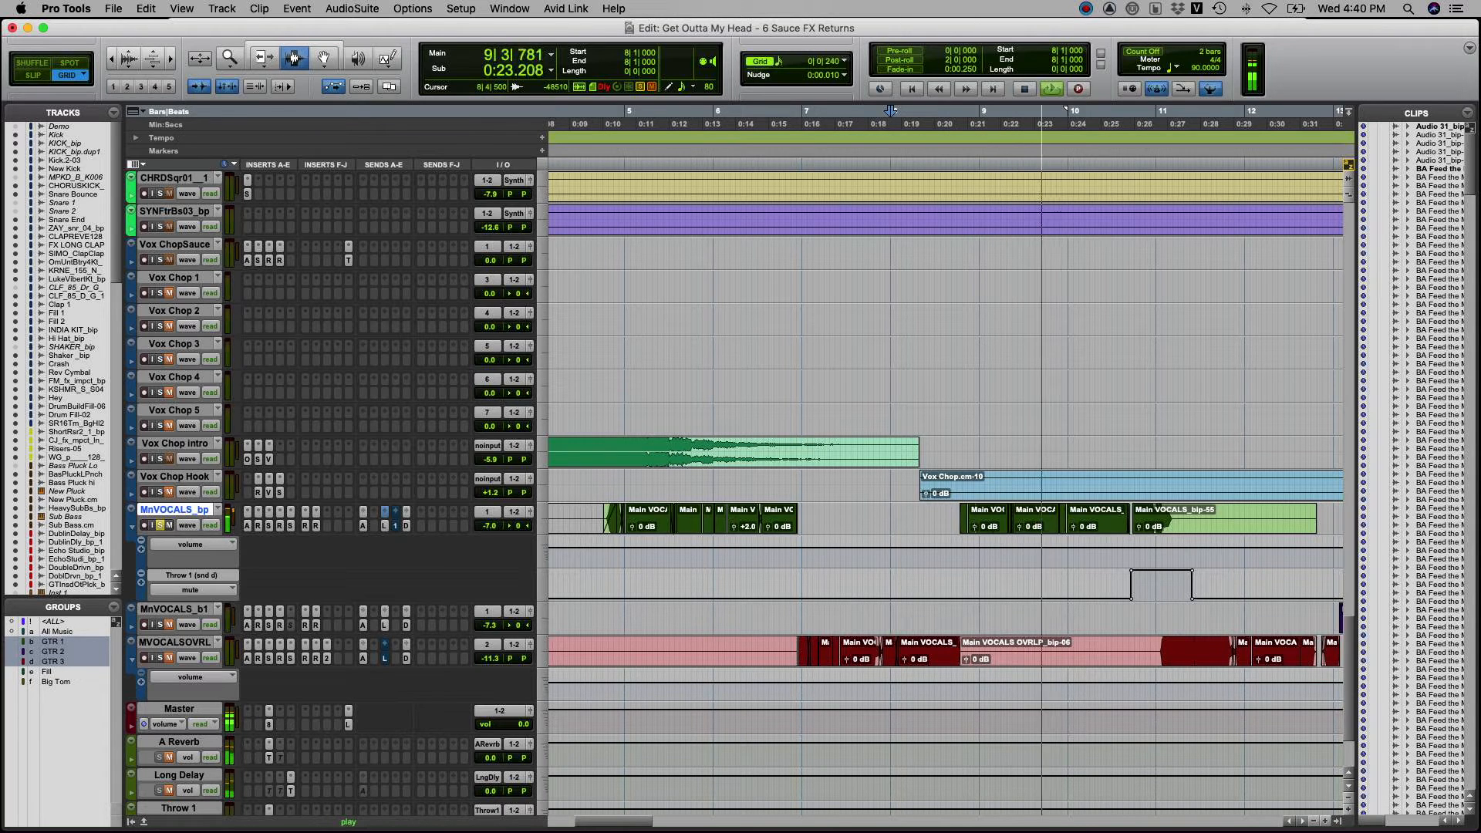
pyautogui.scroll(-4, 751, 493)
pyautogui.scroll(4, 752, 493)
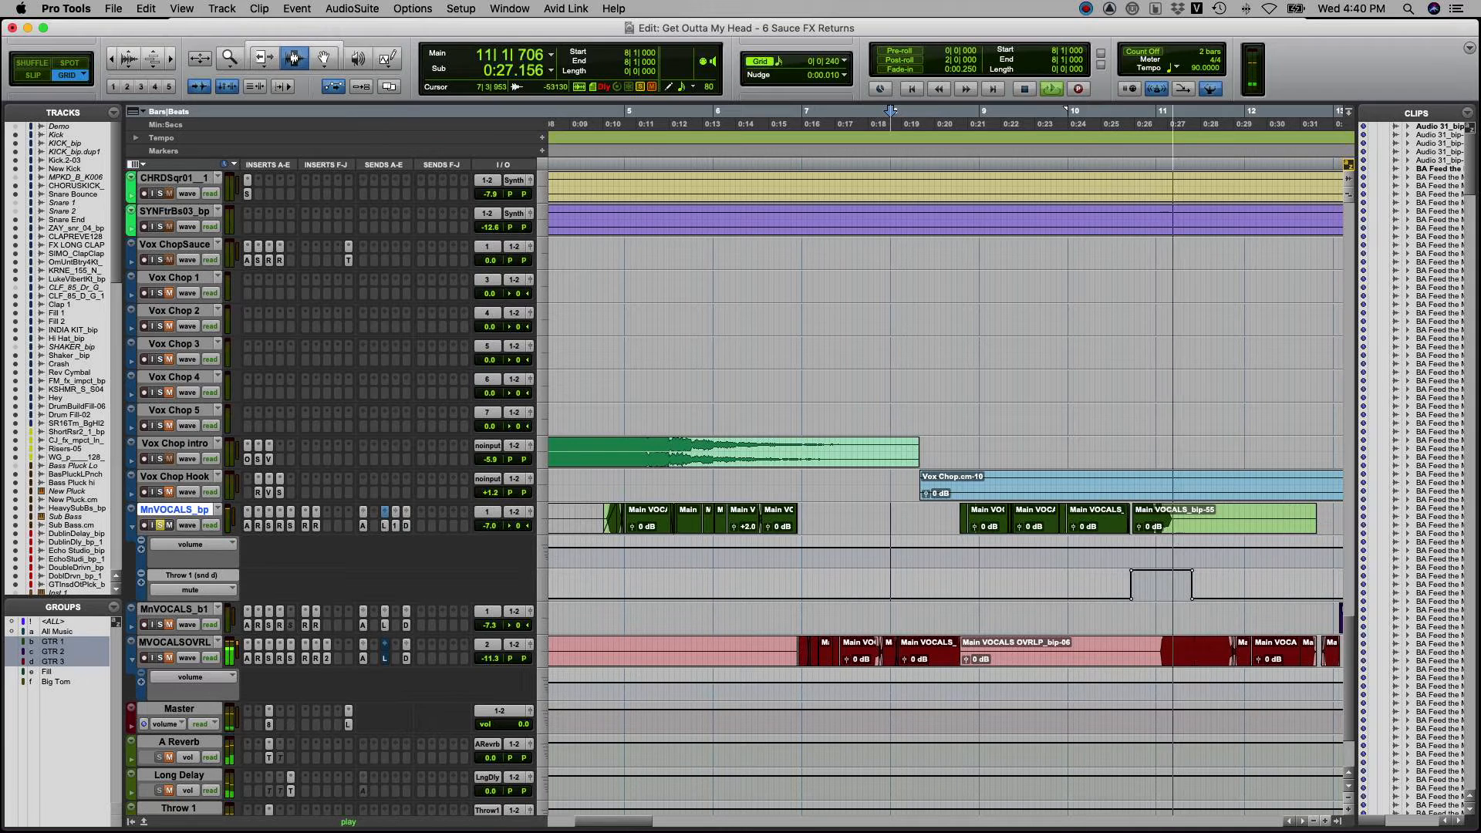
pyautogui.press('space')
# - Play the soloed vocal from bar 8 beat 4, and return the edit cursor to just before the vocal clips
pyautogui.click(957, 571)
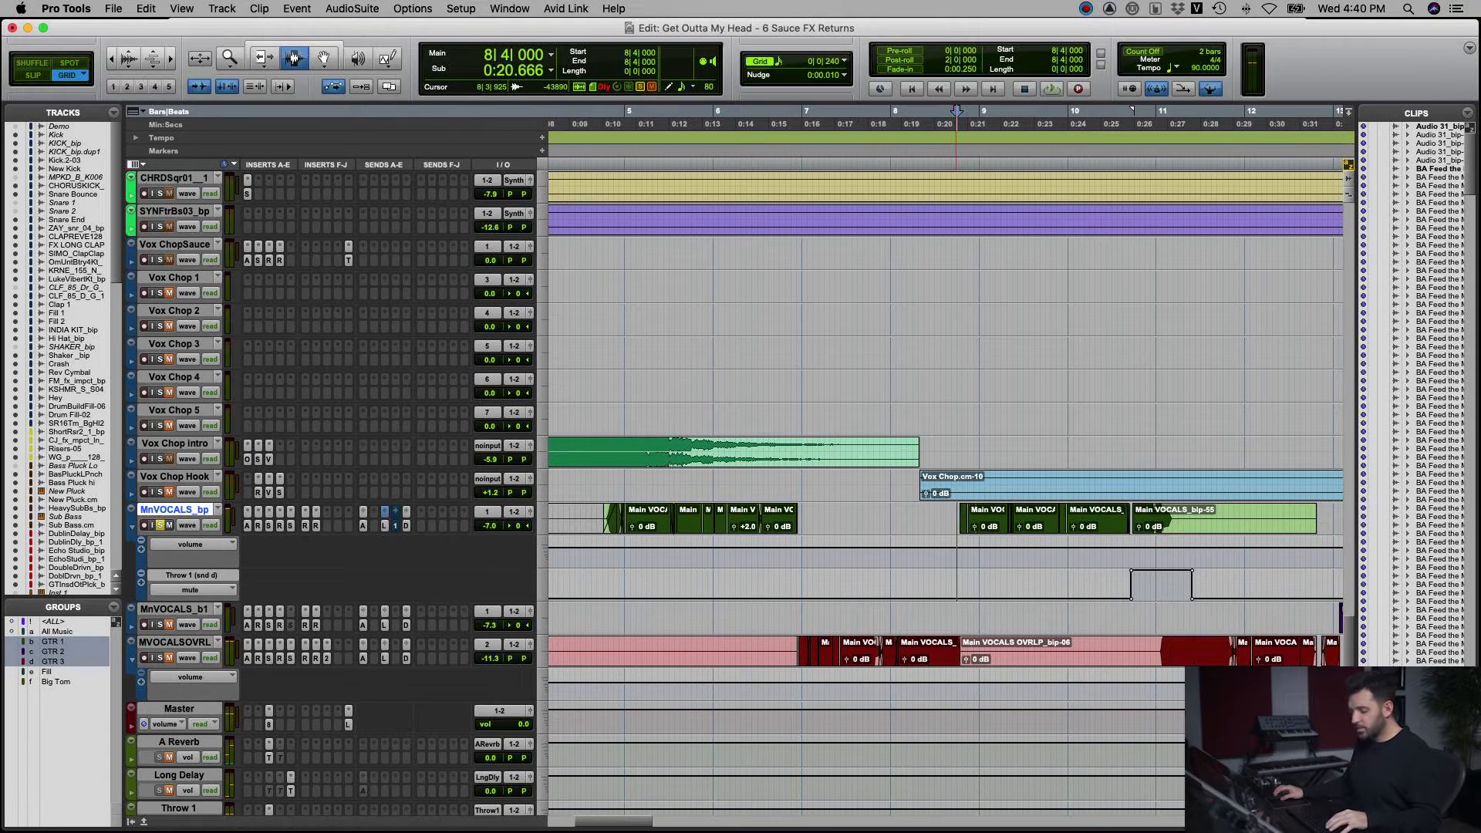
pyautogui.press('super+bracketright')
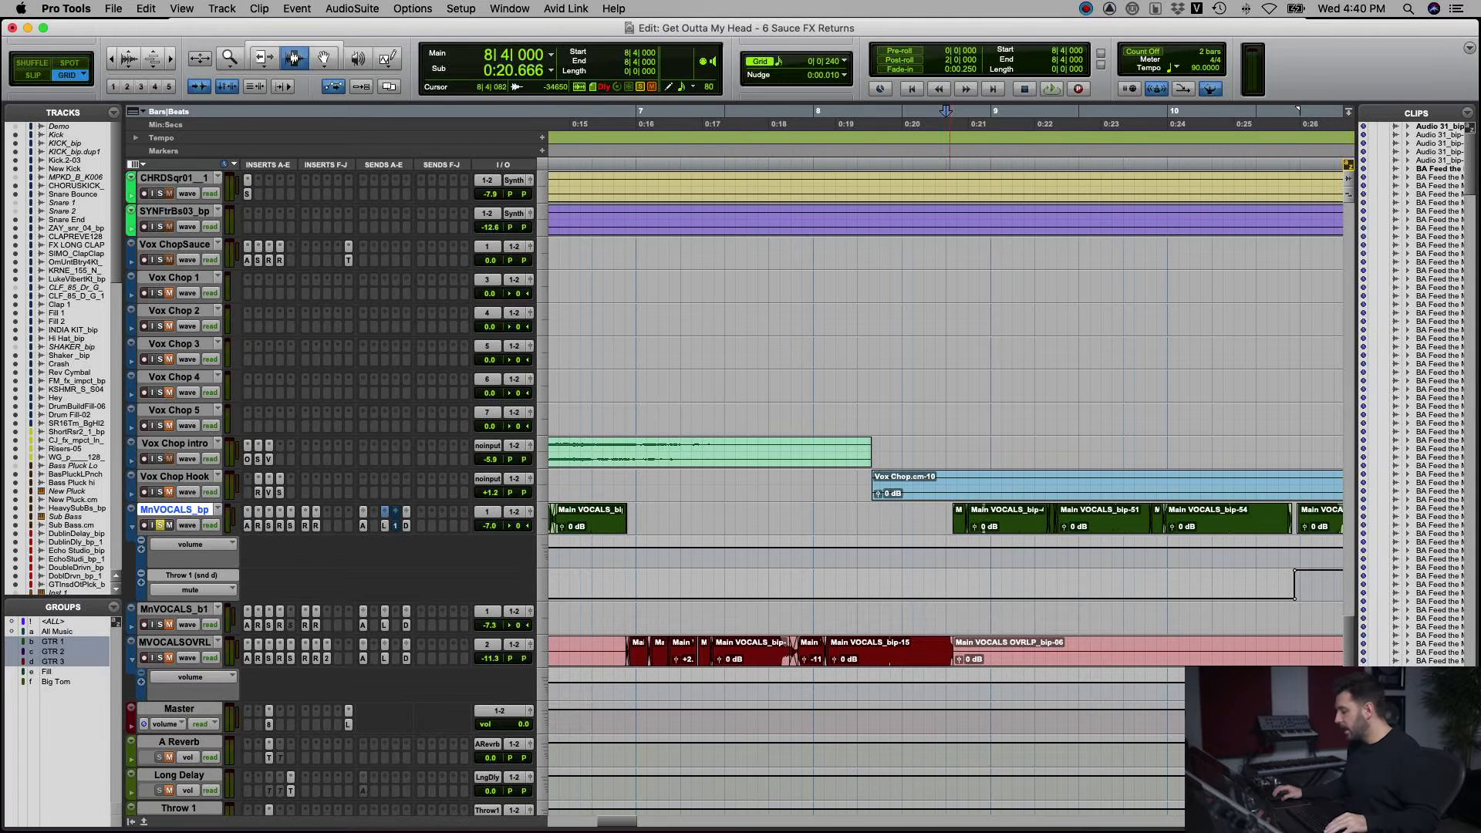
pyautogui.press('space')
pyautogui.press('space')
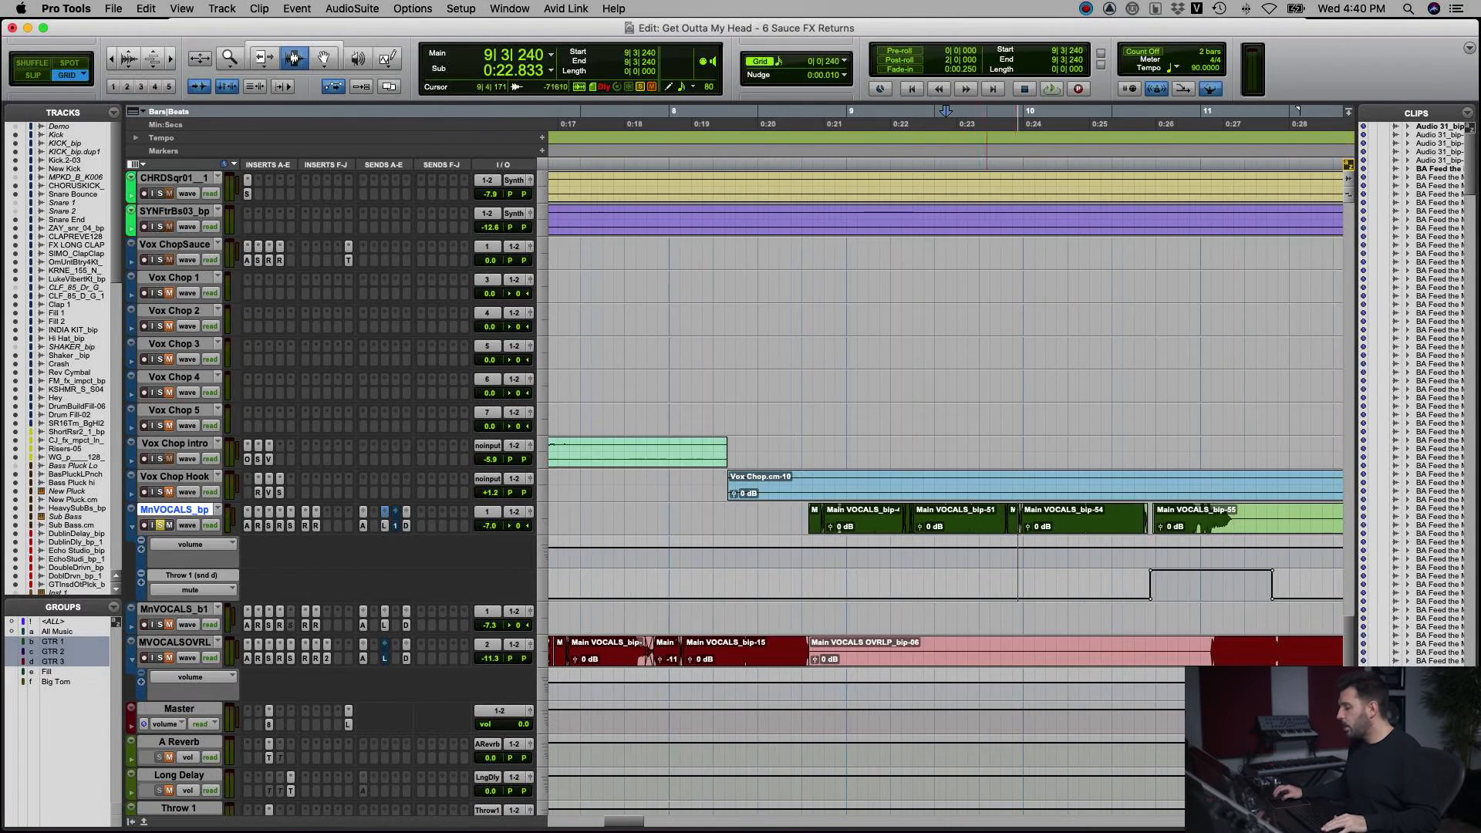
pyautogui.click(802, 517)
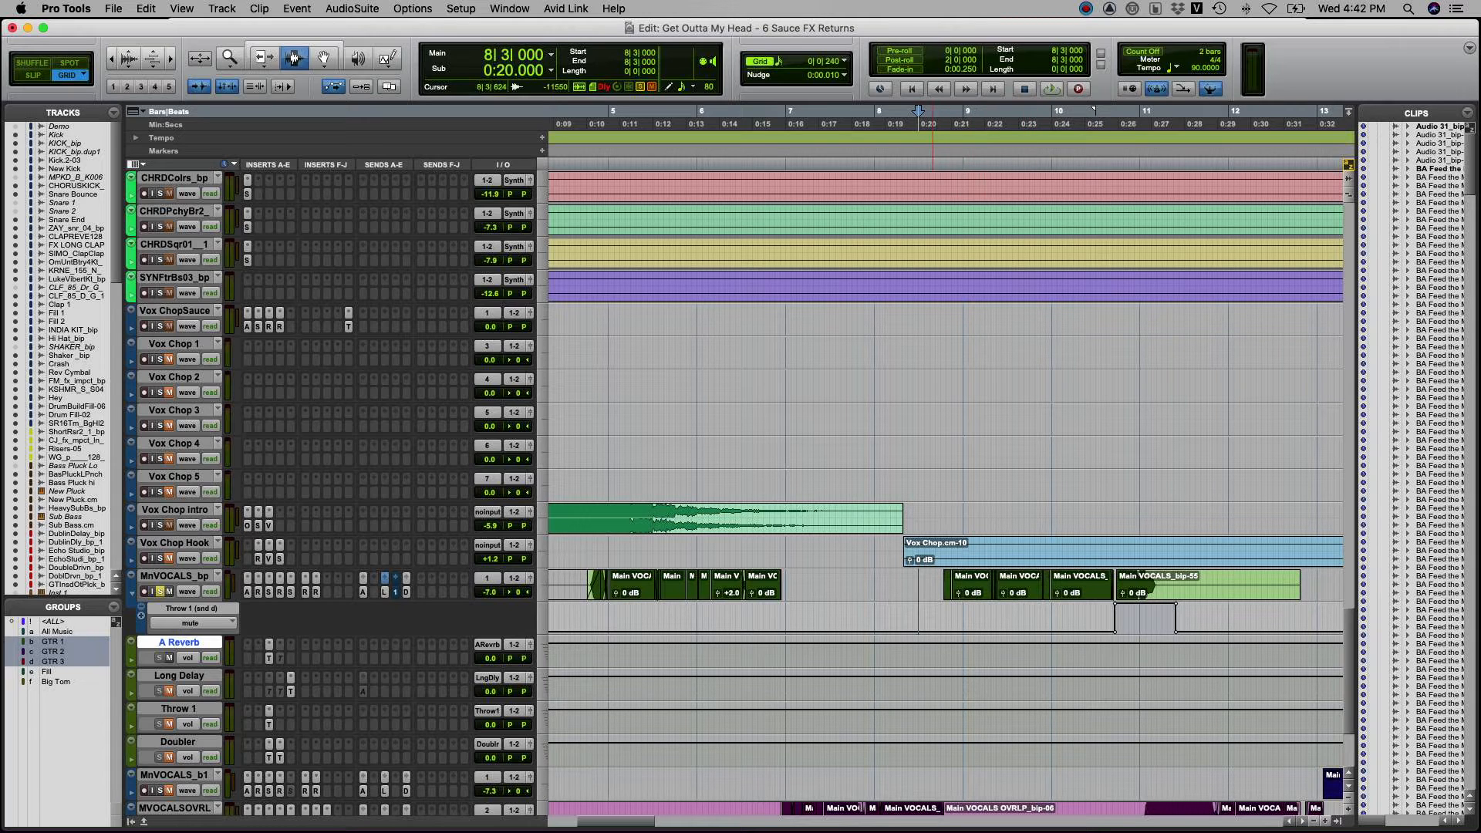
# - Open the A Reverb send of MnVOCALS_bp and The Sauce plug-in inserted on the A Reverb track
pyautogui.click(934, 617)
pyautogui.click(365, 589)
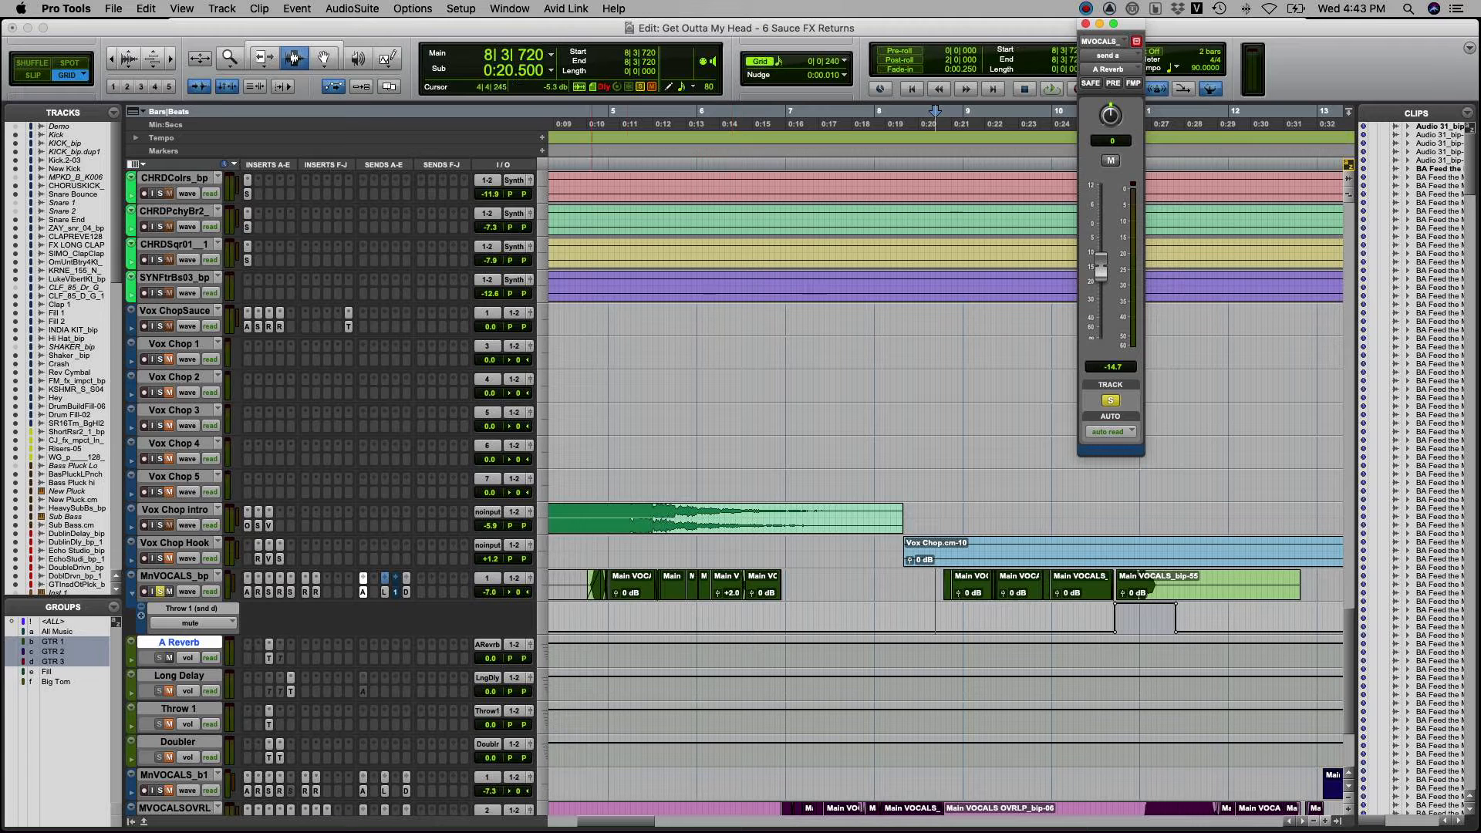
pyautogui.click(268, 654)
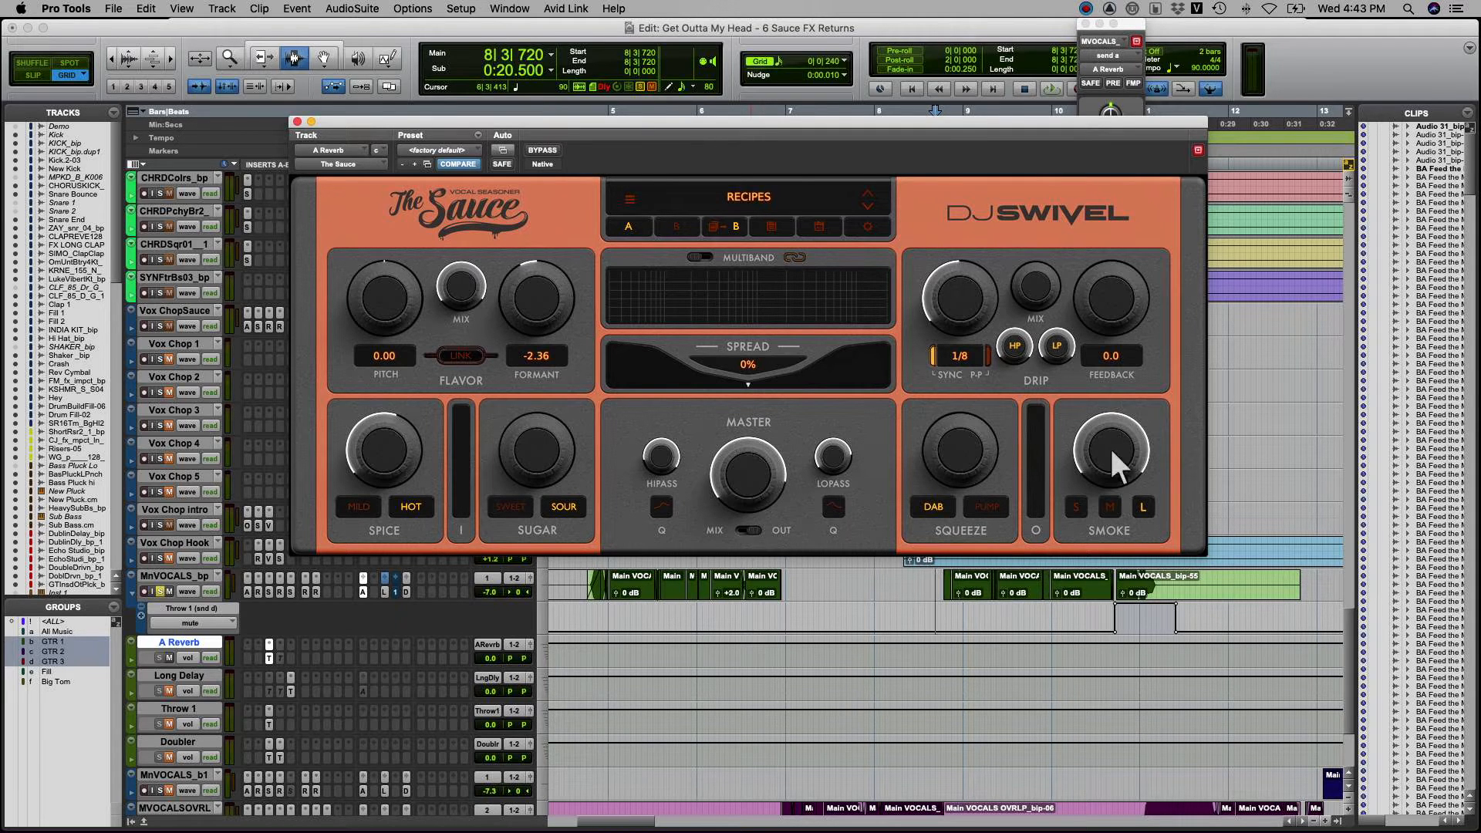
pyautogui.click(1142, 506)
pyautogui.click(1142, 506)
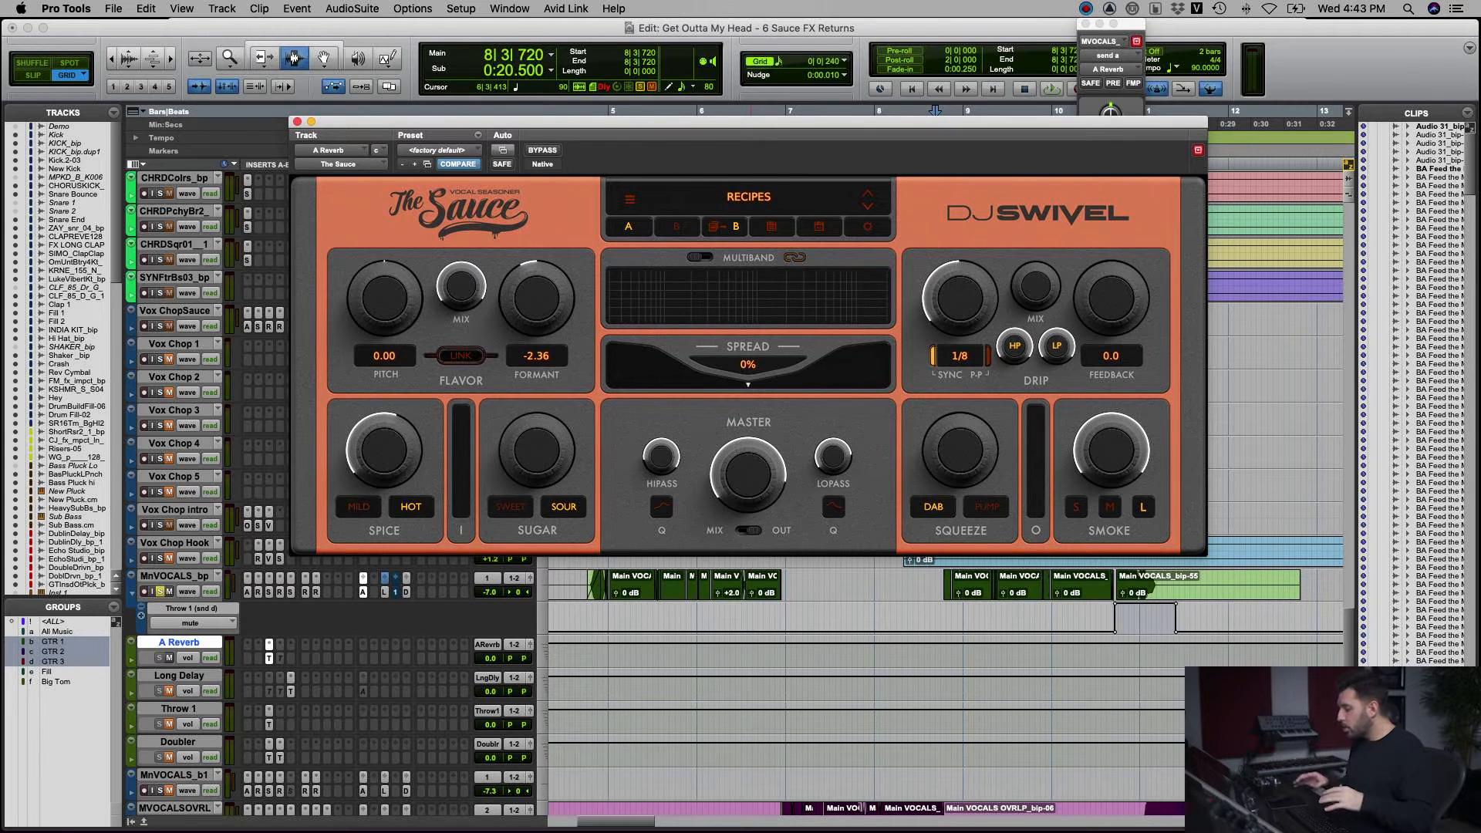
pyautogui.moveTo(1111, 450)
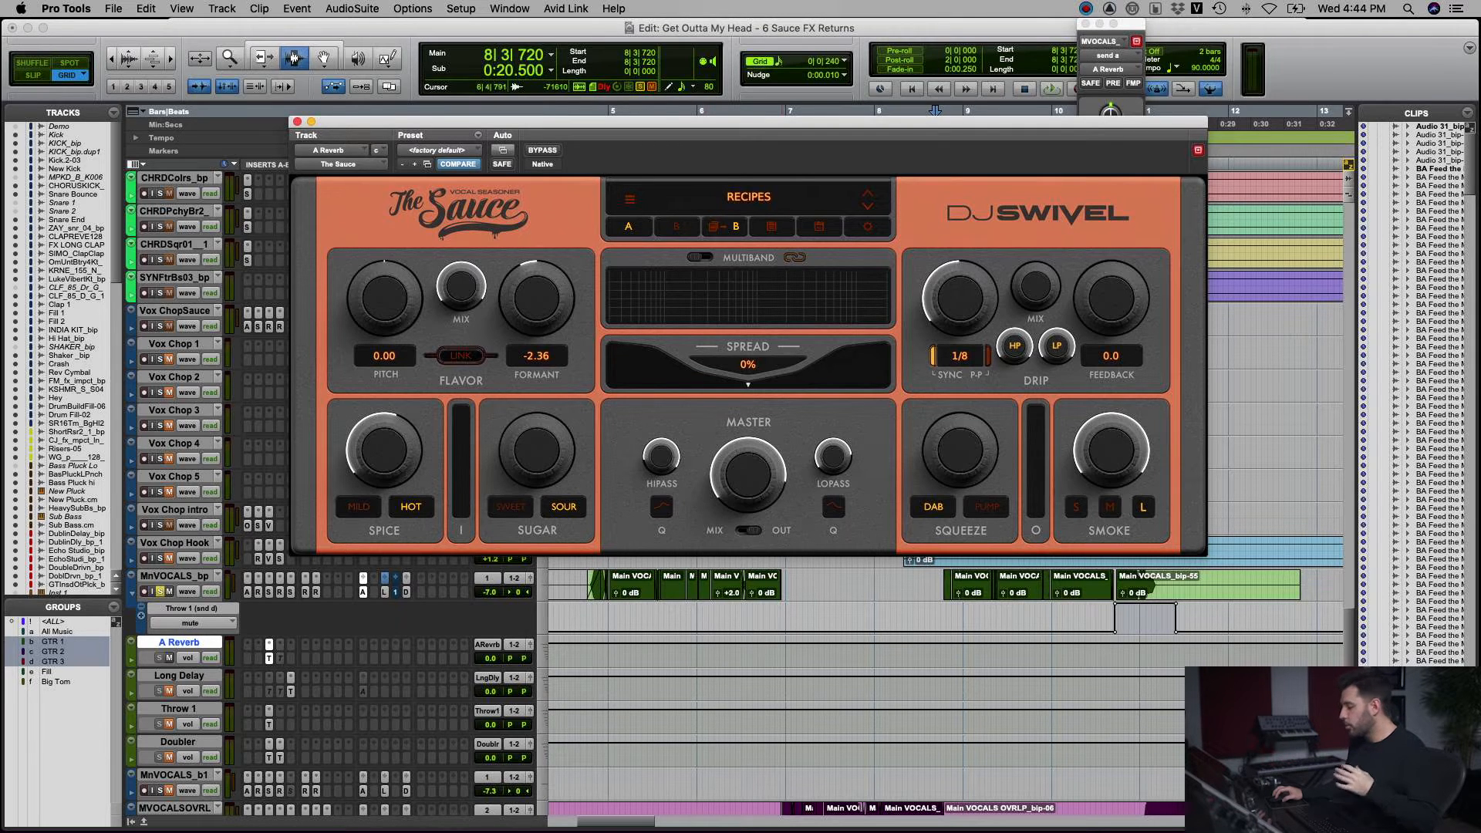
# - Reset Spice and the Flavor Mix in The Sauce and play the vocal with only the reverb
pyautogui.moveTo(383, 450)
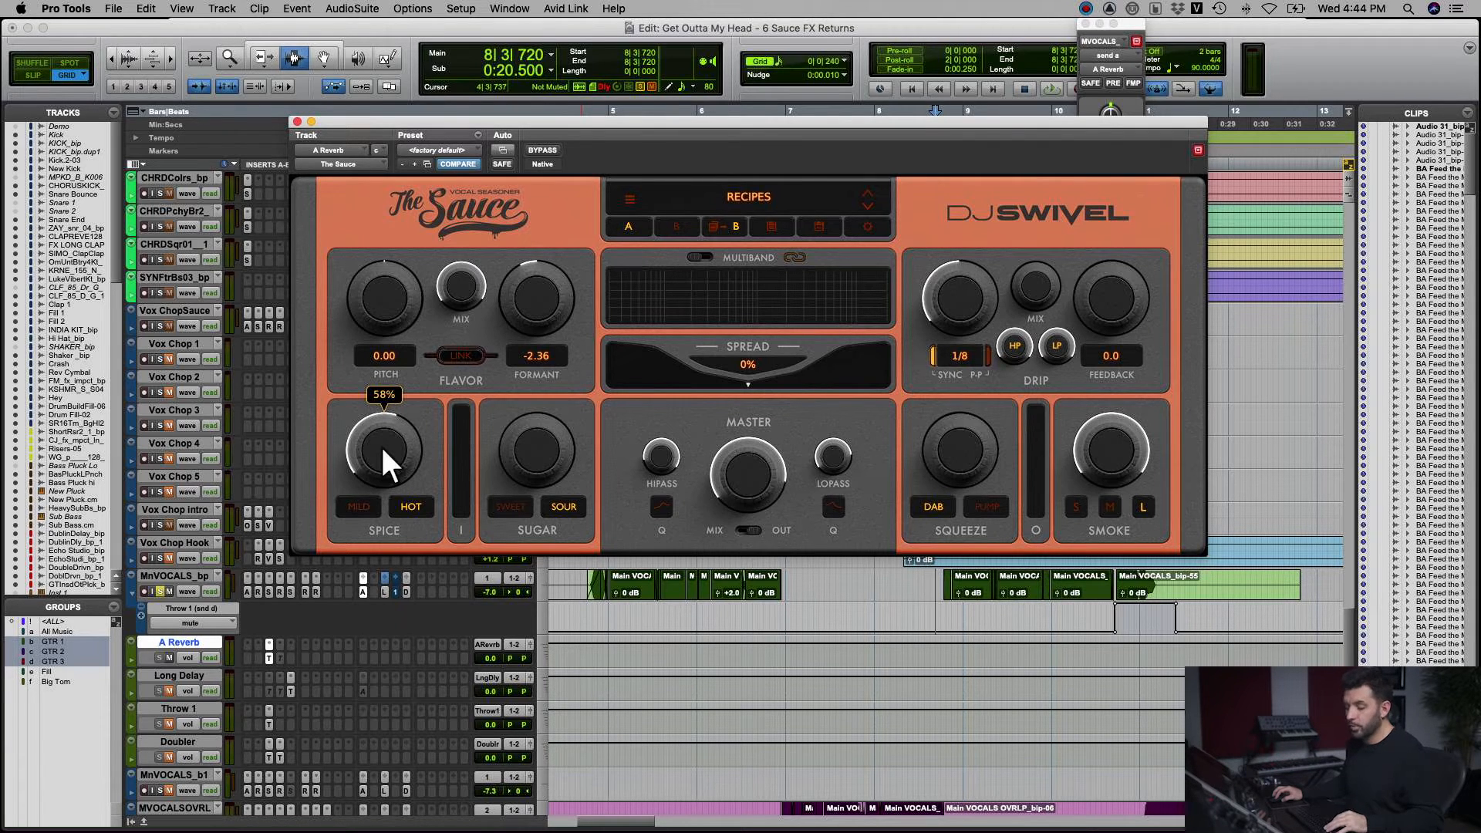
pyautogui.keyDown('alt'); pyautogui.click(381, 444); pyautogui.keyUp('alt')
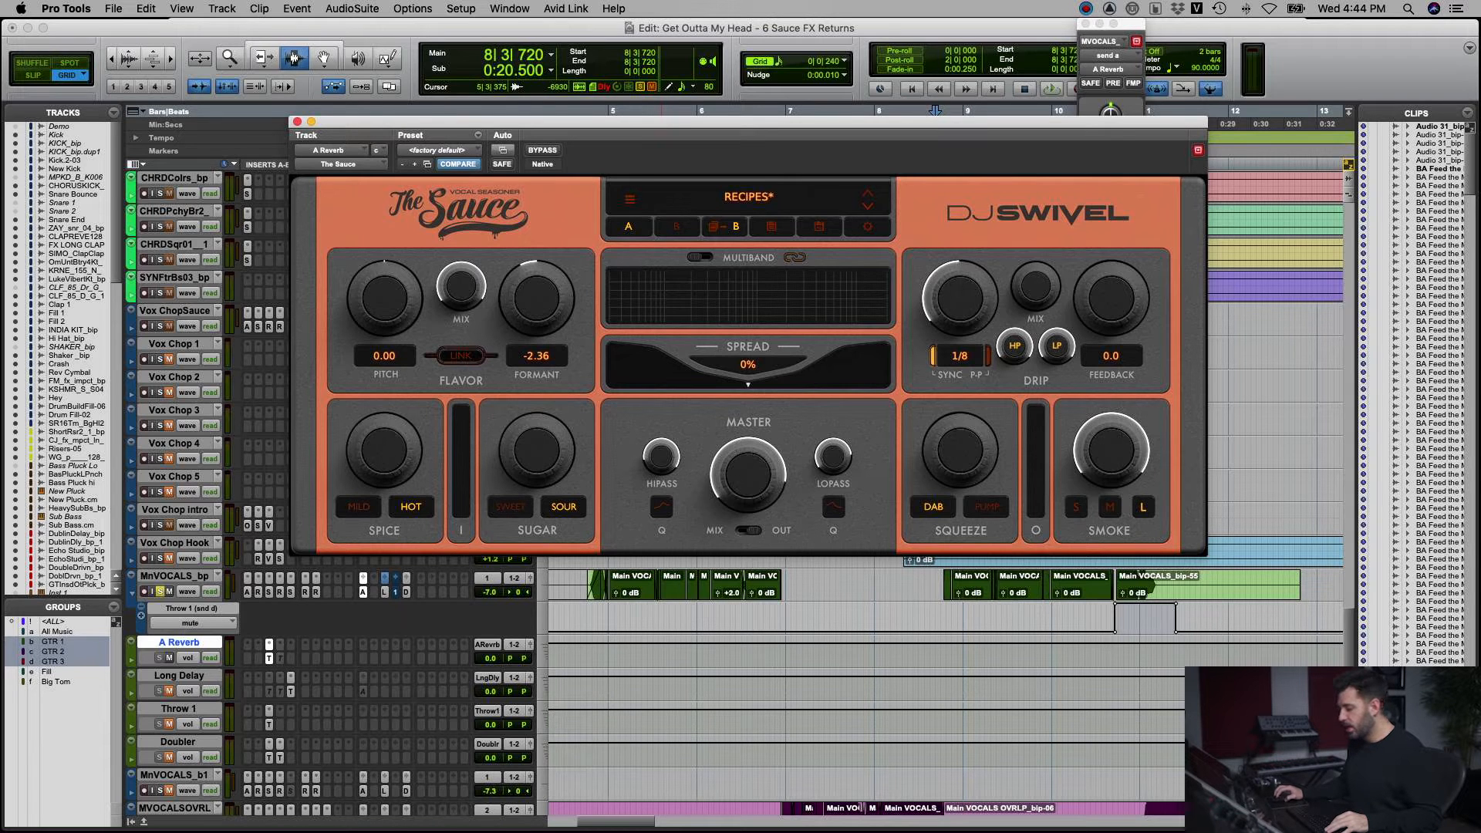
pyautogui.keyDown('alt'); pyautogui.click(460, 286); pyautogui.keyUp('alt')
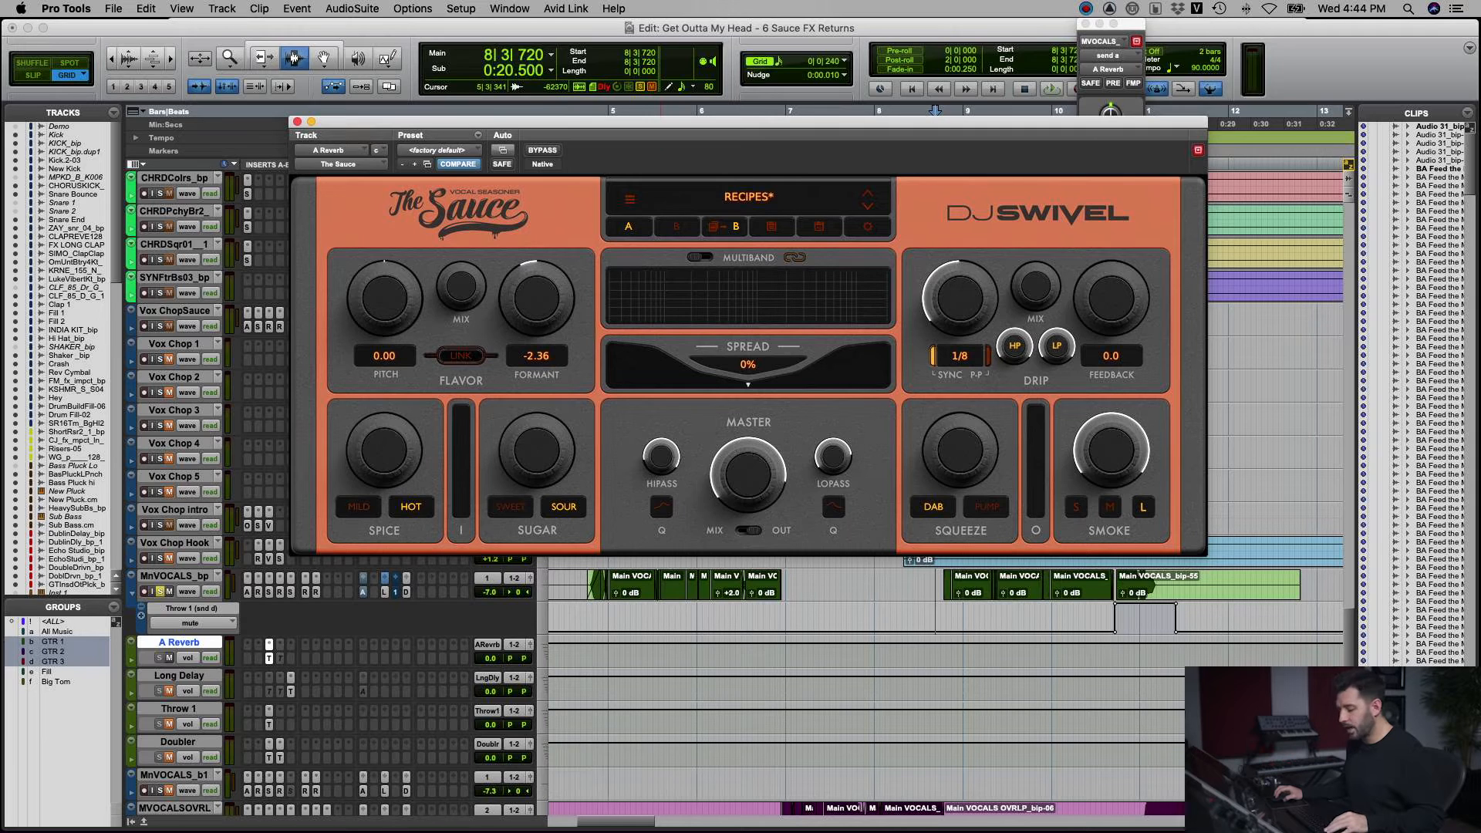
pyautogui.press('space')
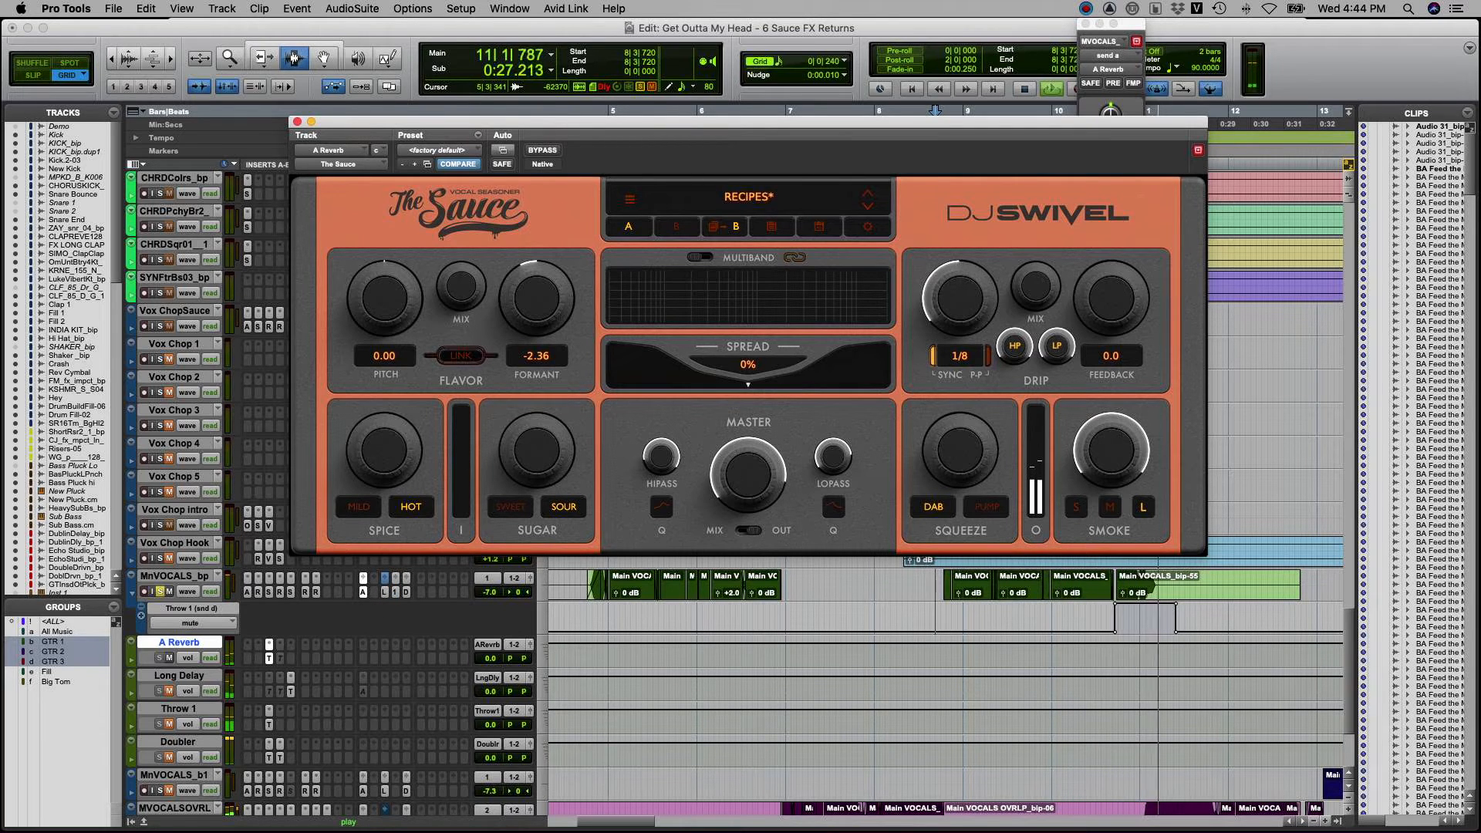
pyautogui.press('space')
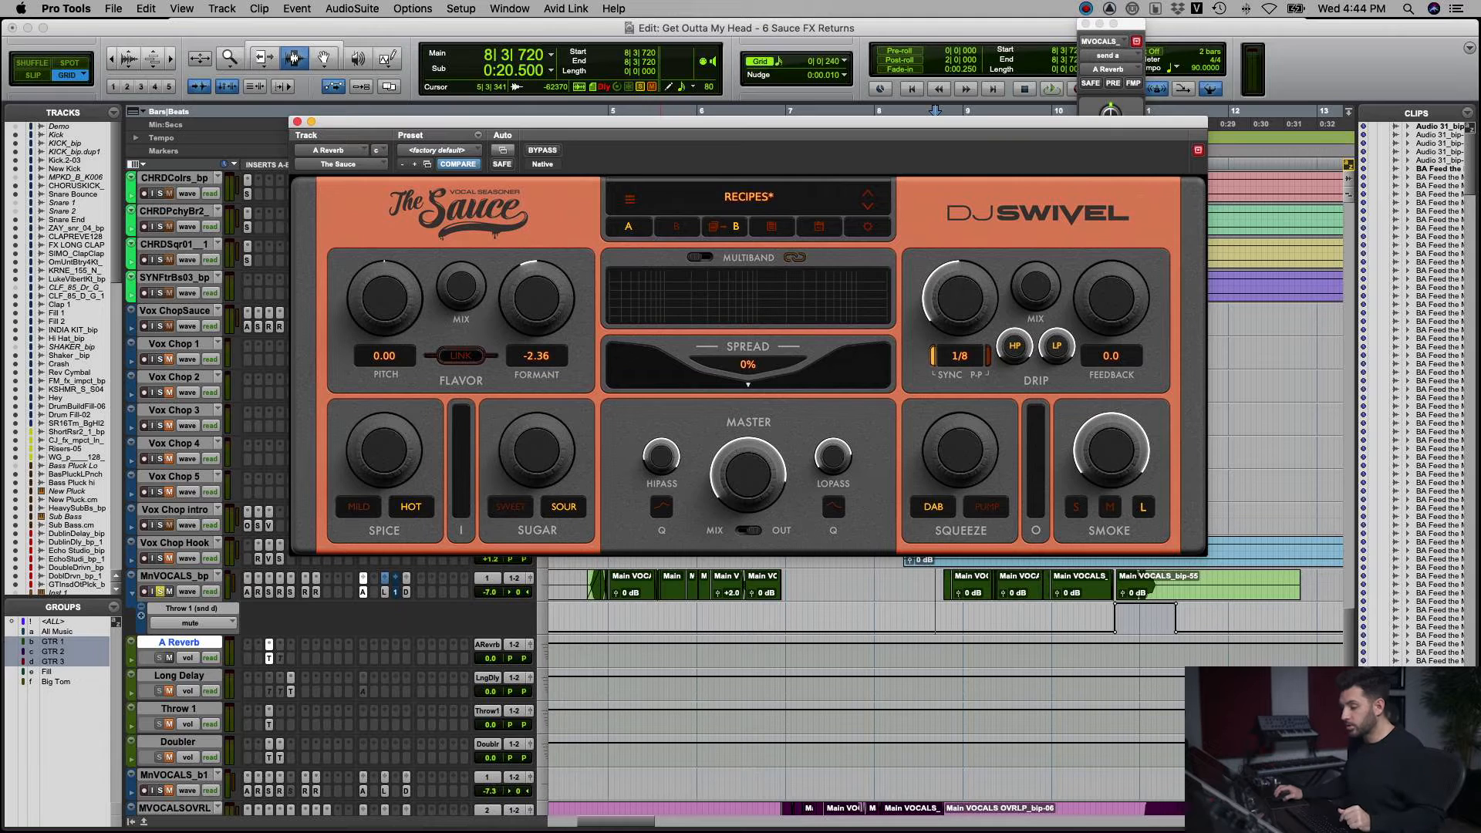
# - Turn the Flavor Mix back up and play the vocal while shifting the formant to -2.56
pyautogui.moveTo(461, 289)
pyautogui.scroll(10, 460, 286)
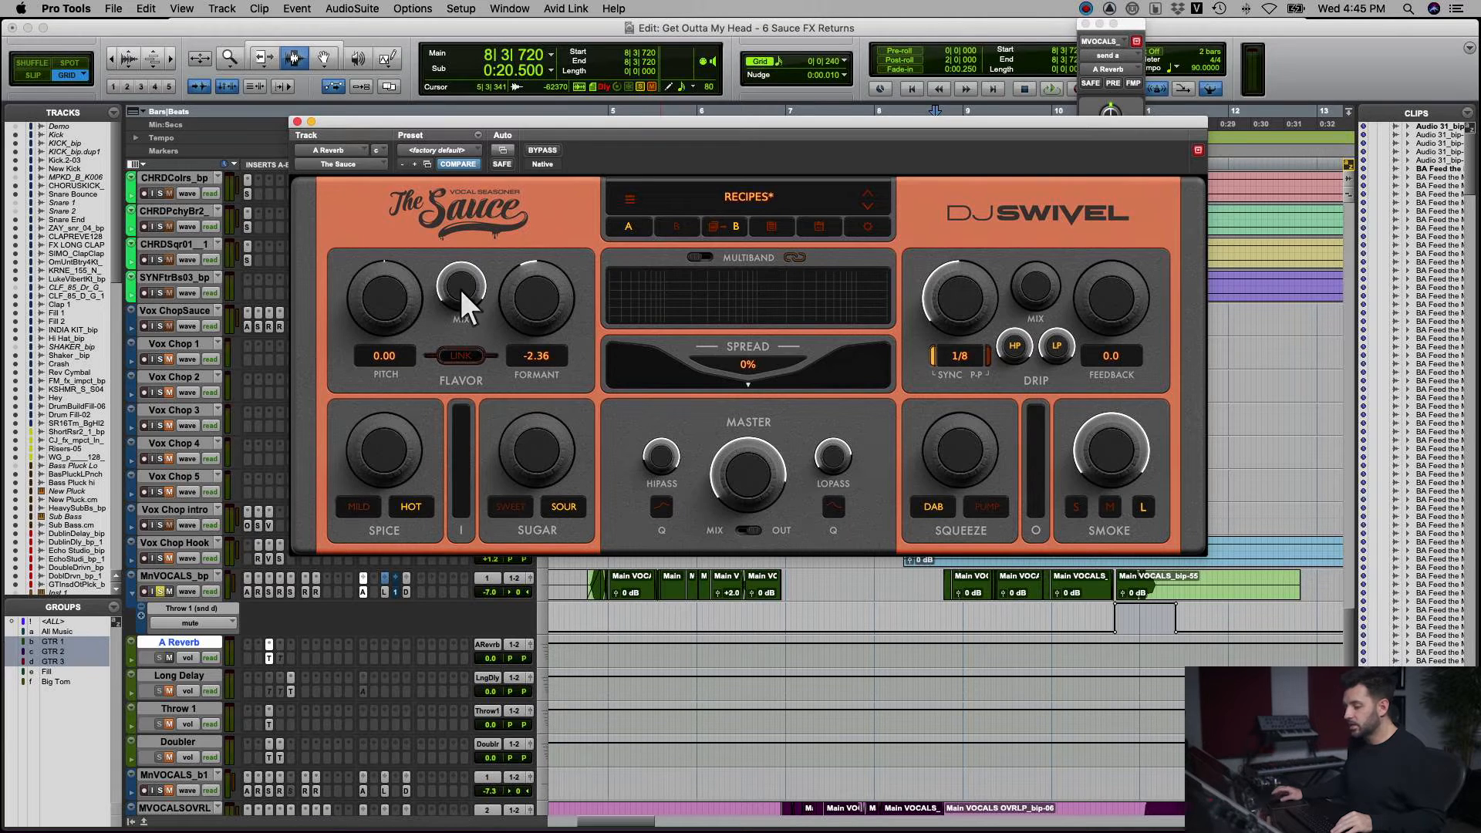
pyautogui.press('space')
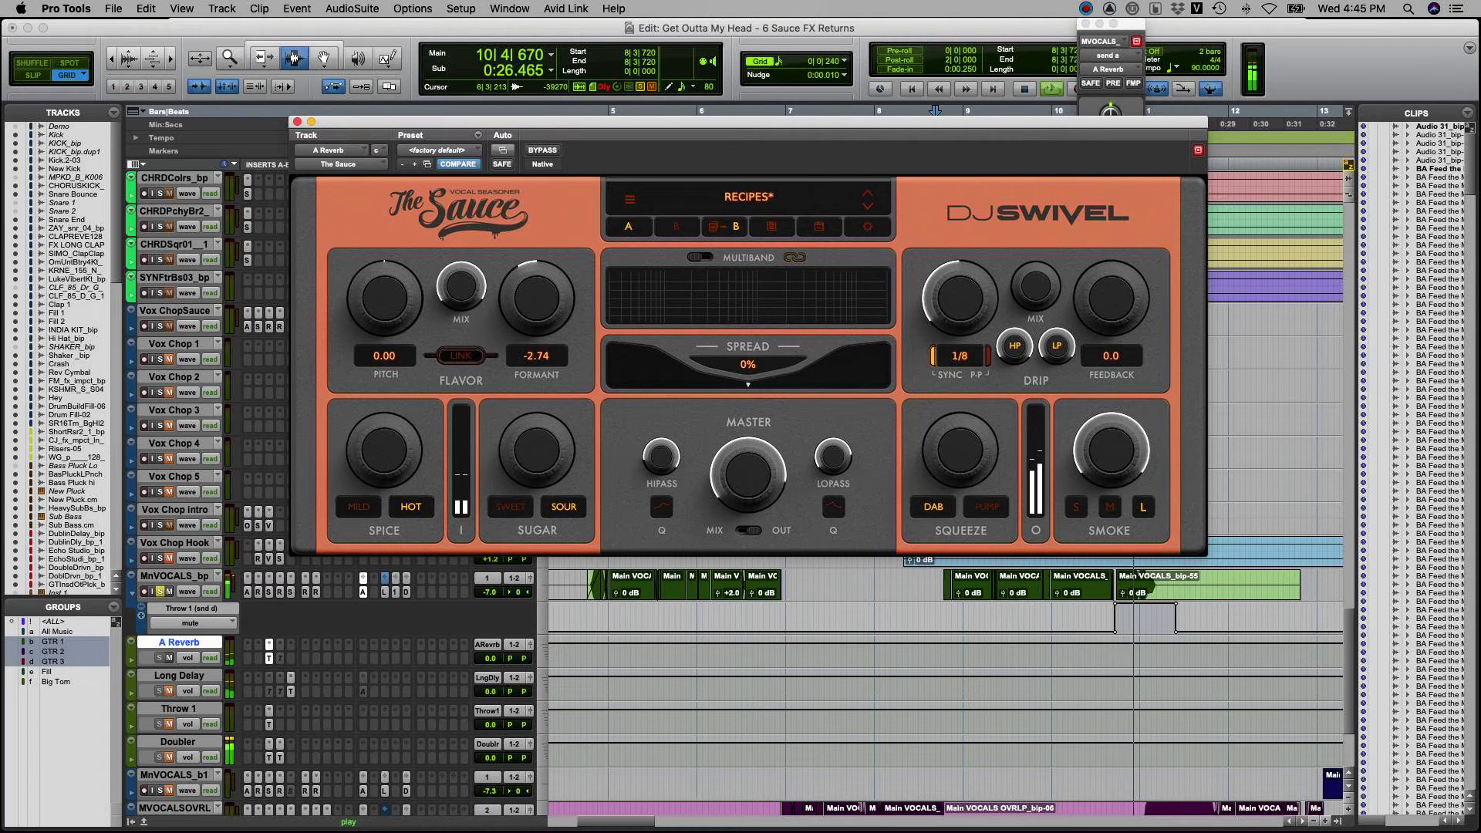
pyautogui.press('space')
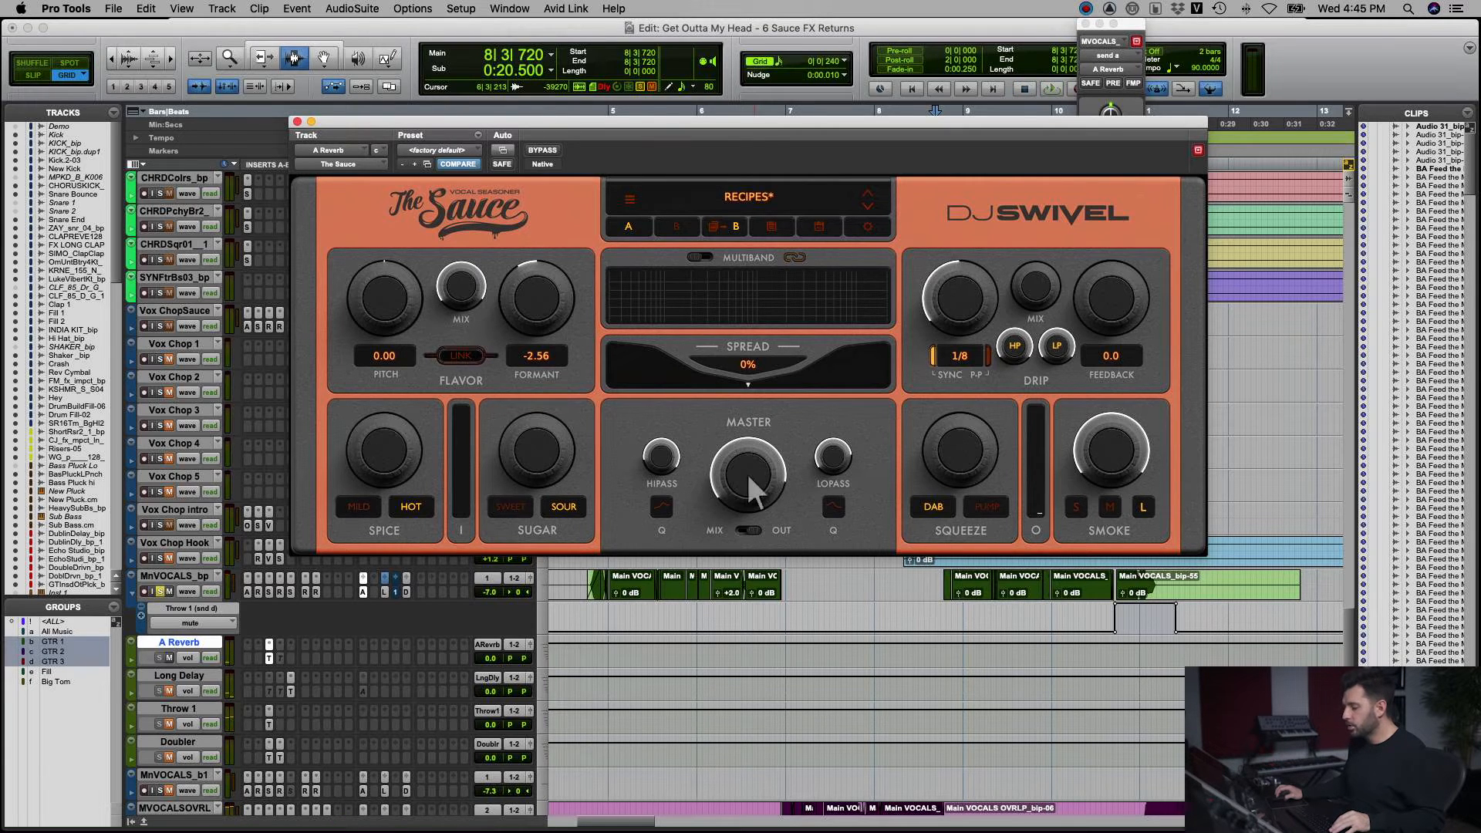
# - Fine-tune the Flavor formant to -2.40 while replaying the vocal passage
pyautogui.moveTo(746, 470)
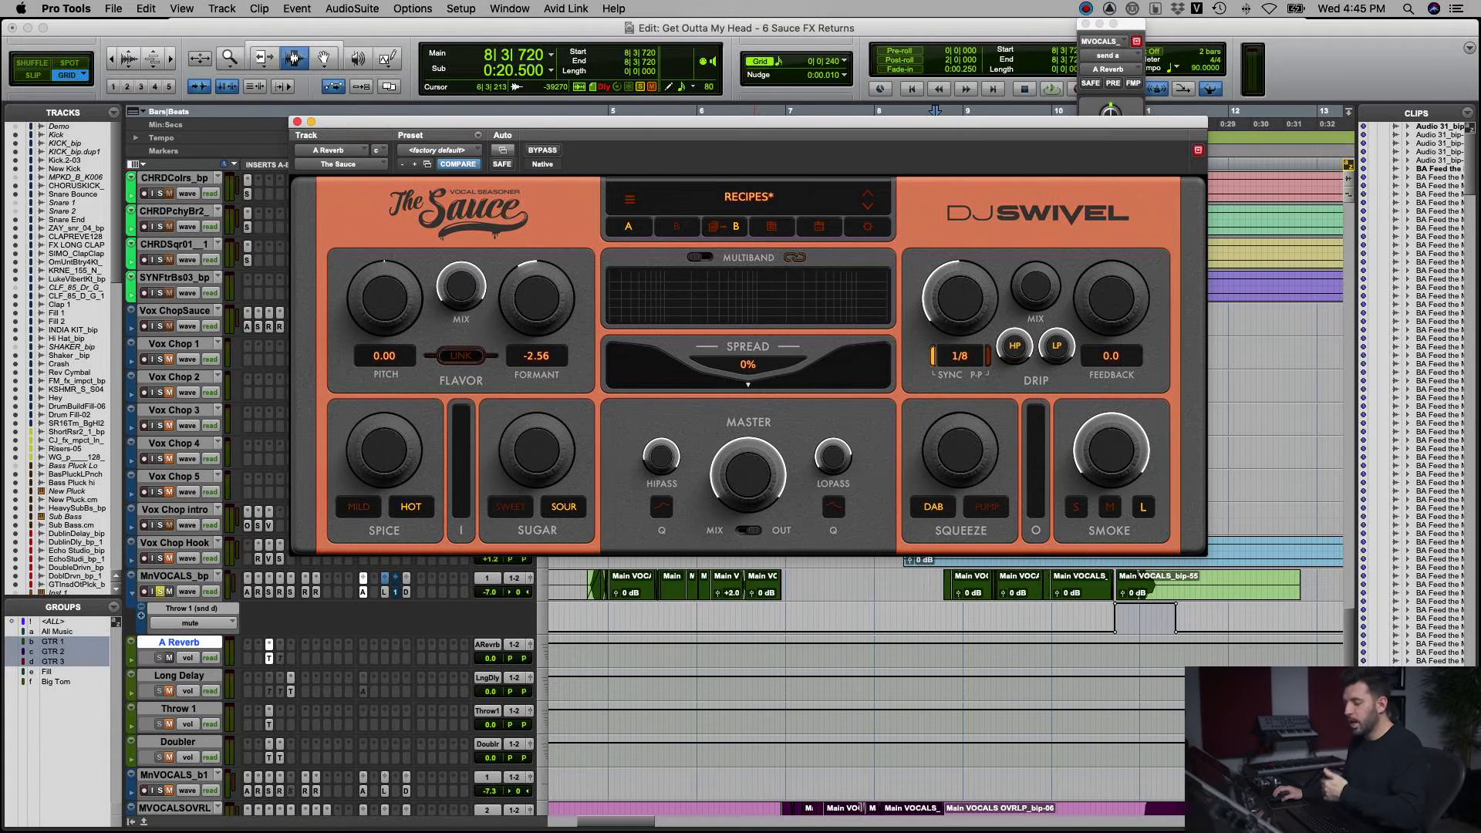
pyautogui.press('space')
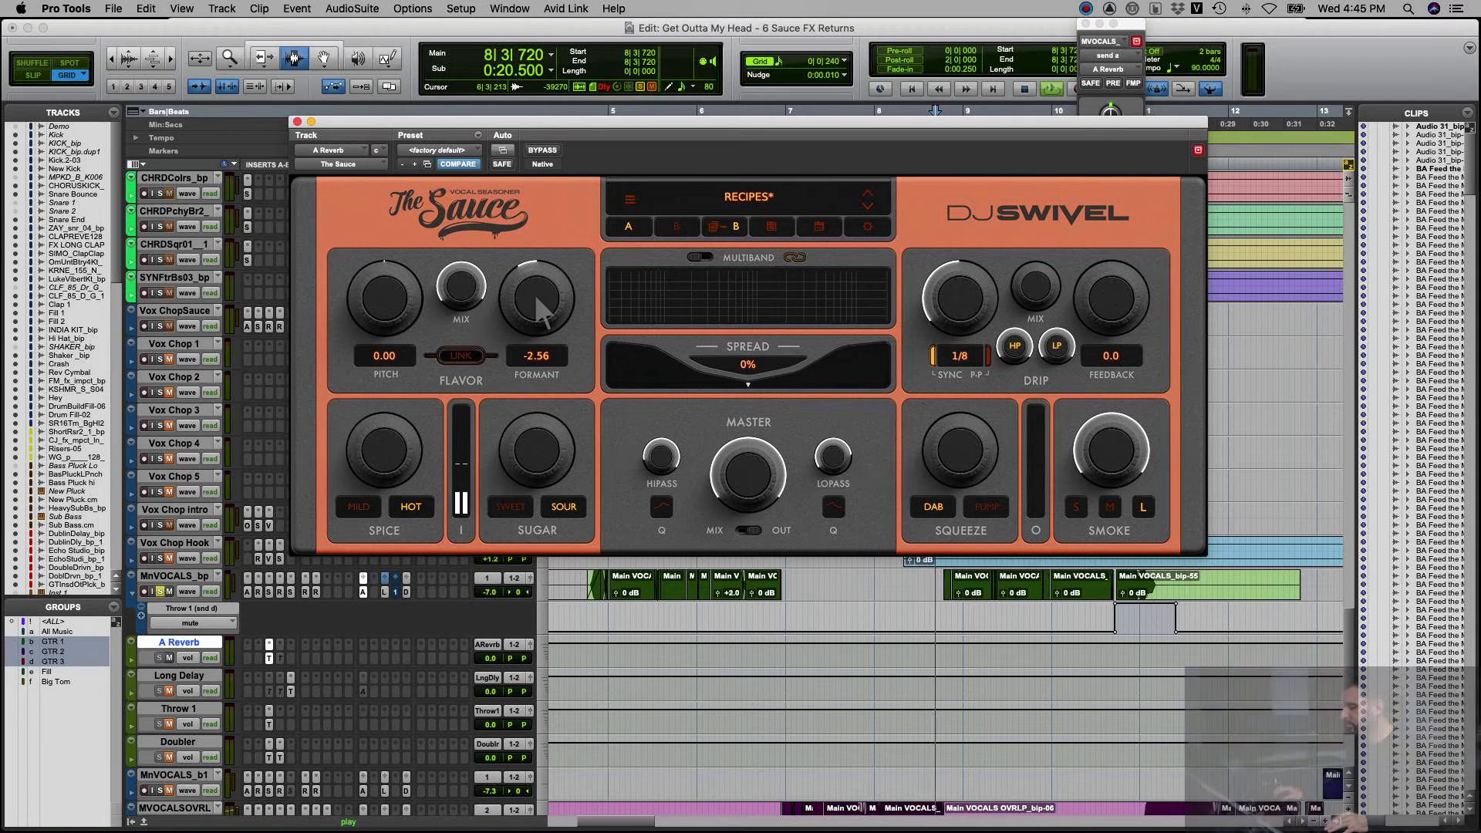
pyautogui.moveTo(534, 290); pyautogui.dragTo(534, 290)
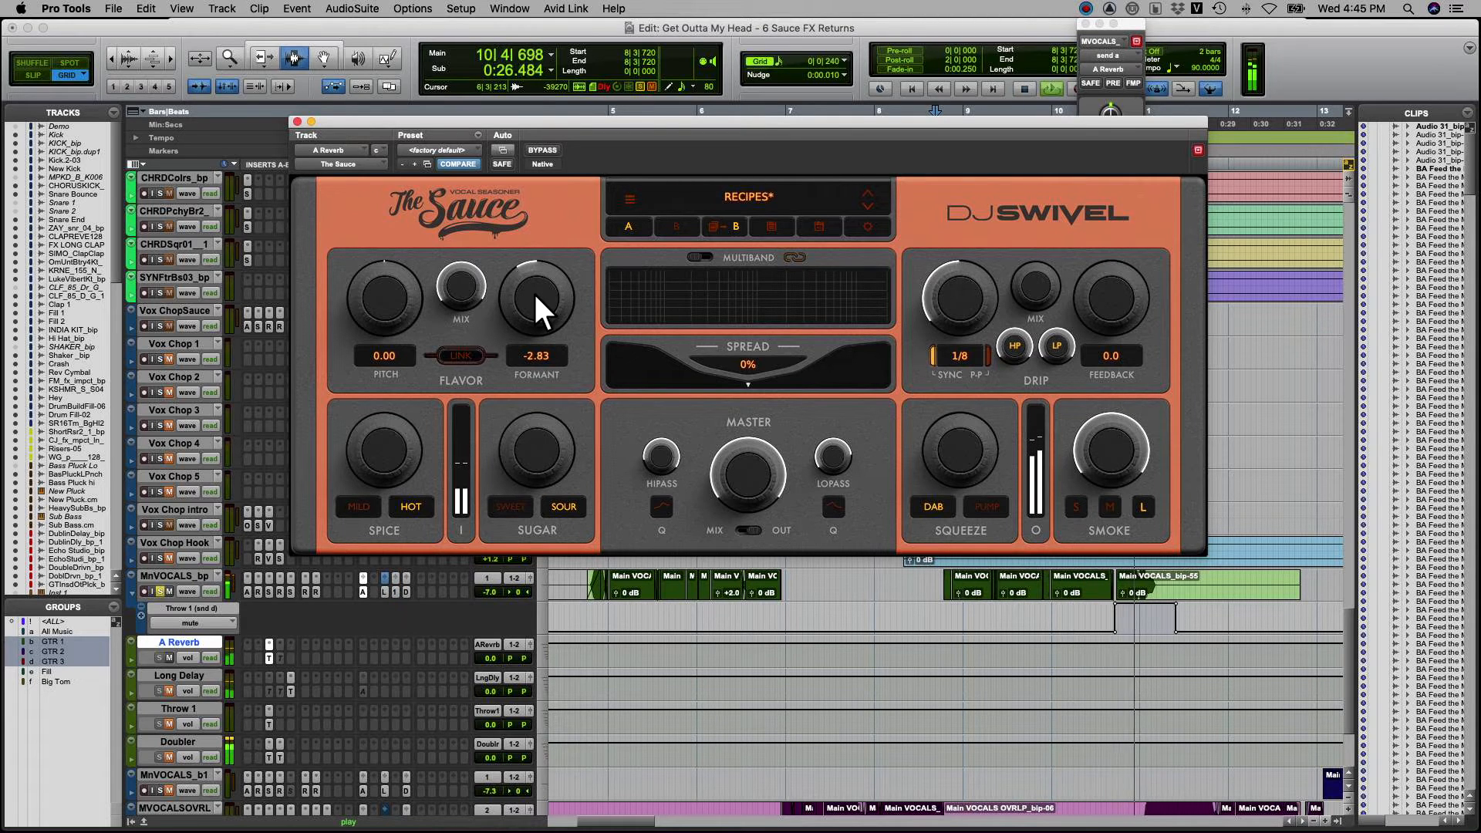
pyautogui.press('space')
pyautogui.press('space')
pyautogui.moveTo(534, 290); pyautogui.dragTo(533, 290)
pyautogui.press('space')
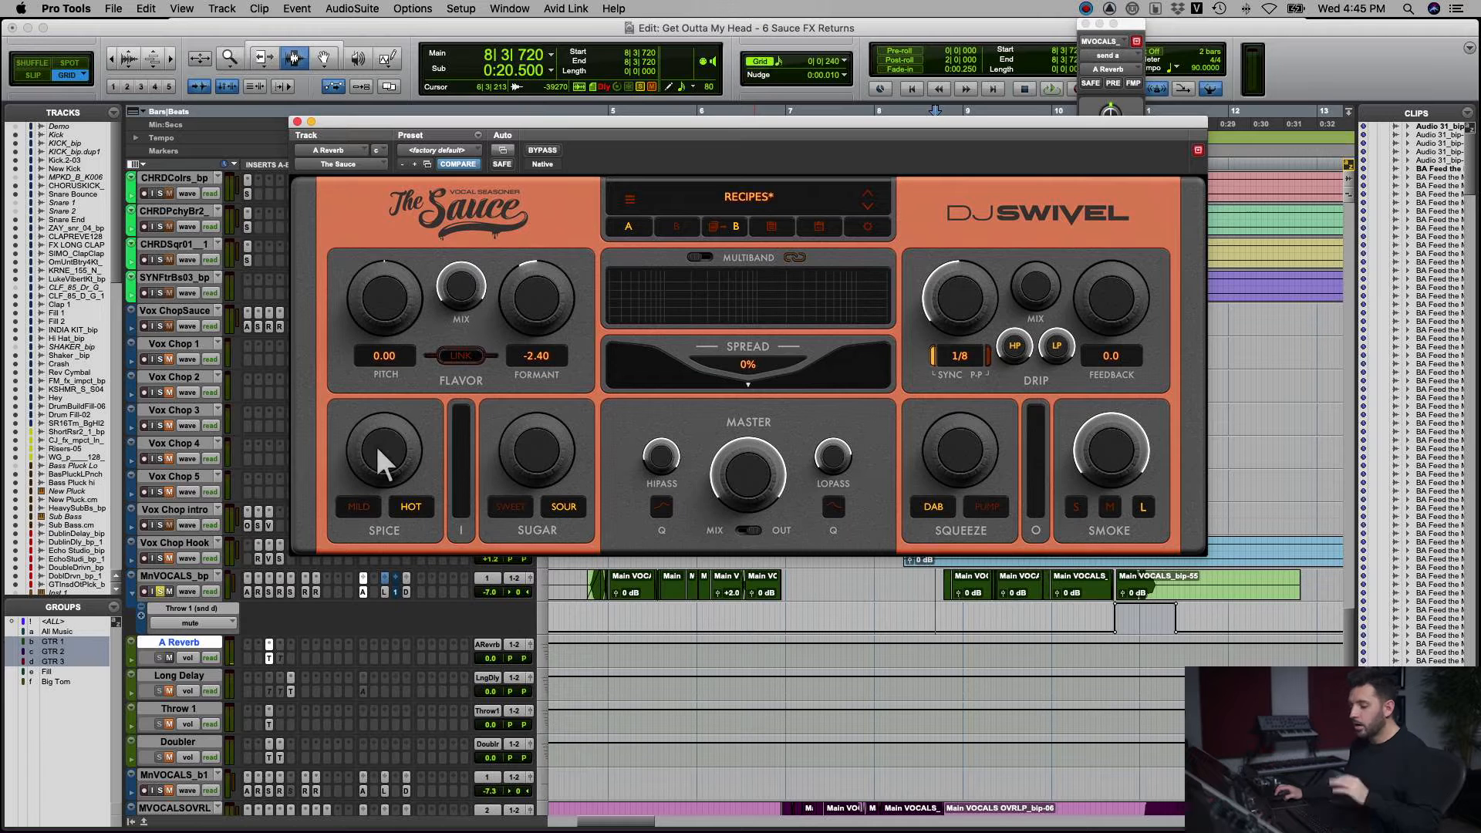
# - Raise the Hot Spice amount gradually from 10% to a bit above half while playing the vocal
pyautogui.scroll(2, 375, 443)
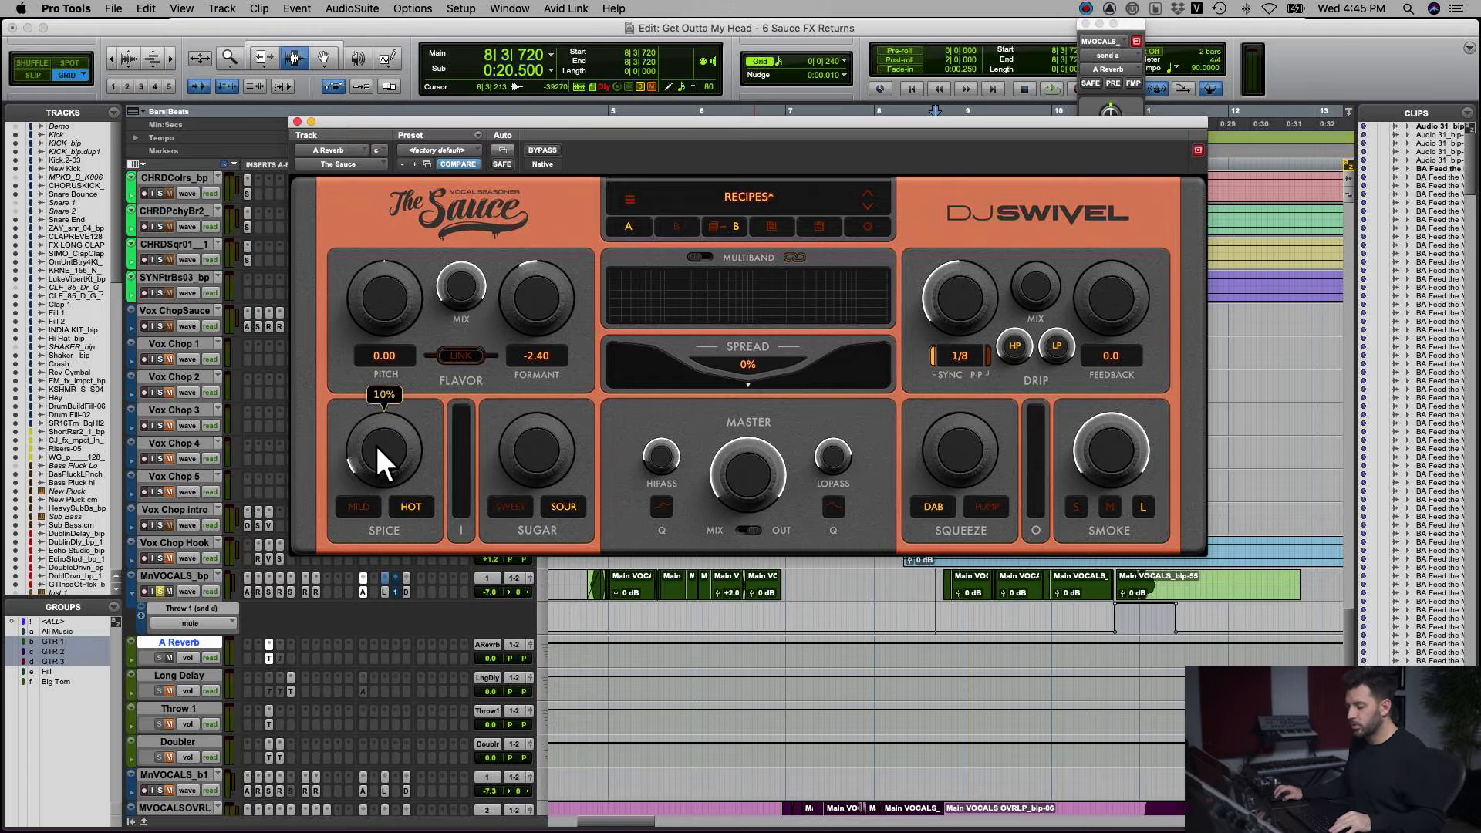
pyautogui.press('space')
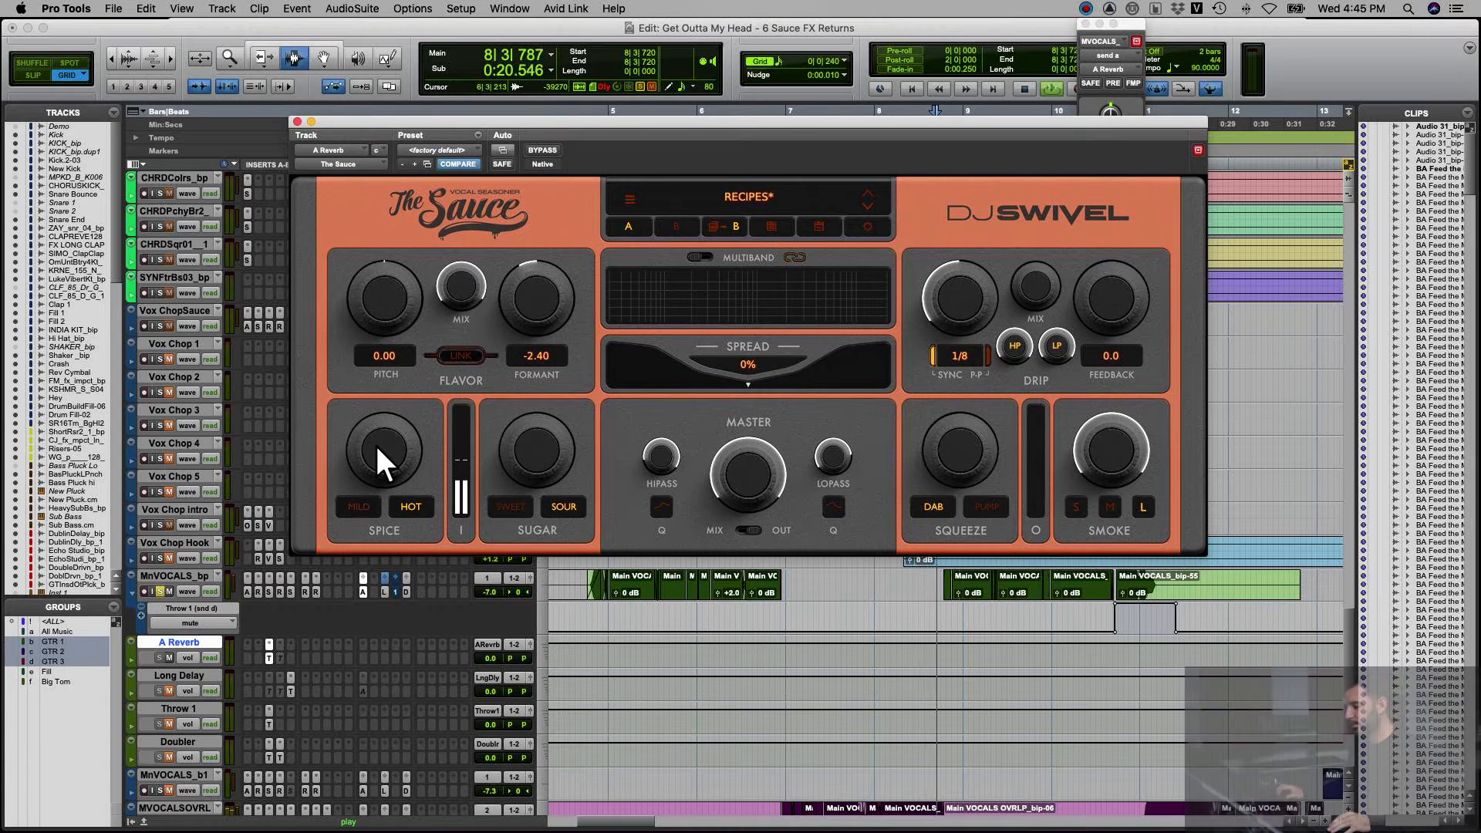
pyautogui.scroll(3, 374, 442)
pyautogui.scroll(6, 375, 443)
pyautogui.scroll(2, 375, 443)
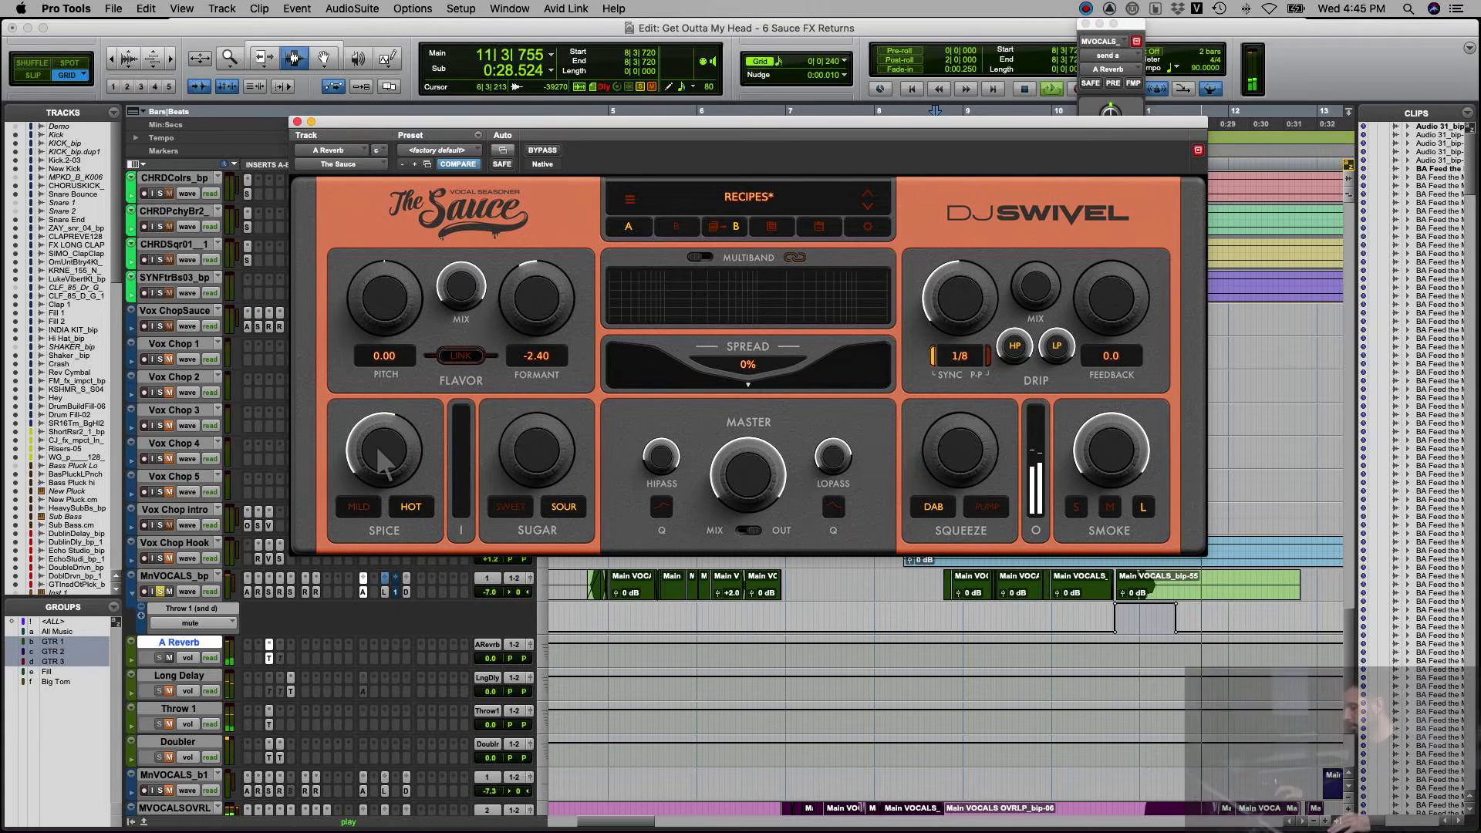
pyautogui.press('space')
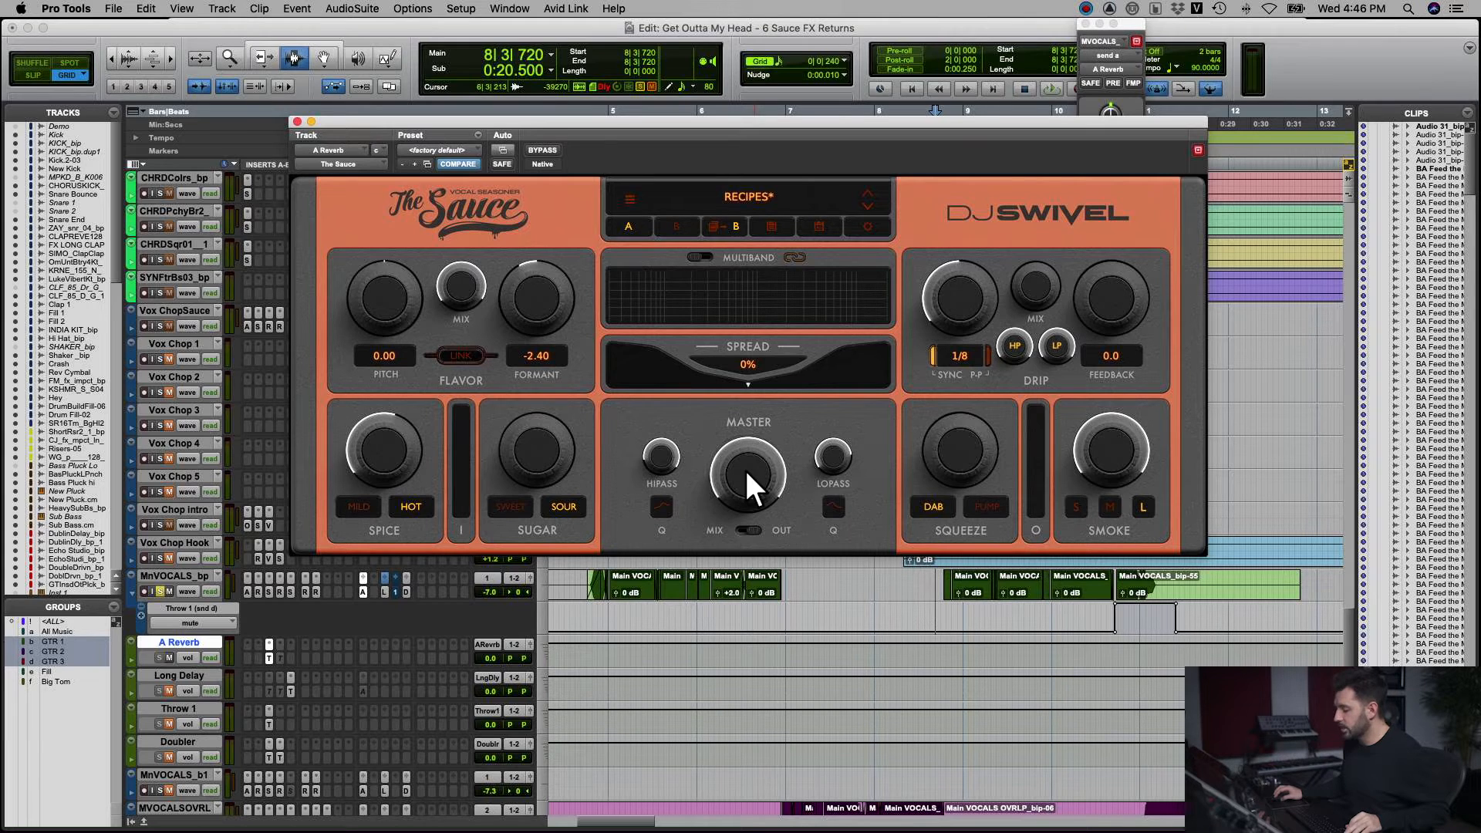
# - Play the vocal passage twice to audition its A Reverb send through the adjusted plug-in
pyautogui.press('space')
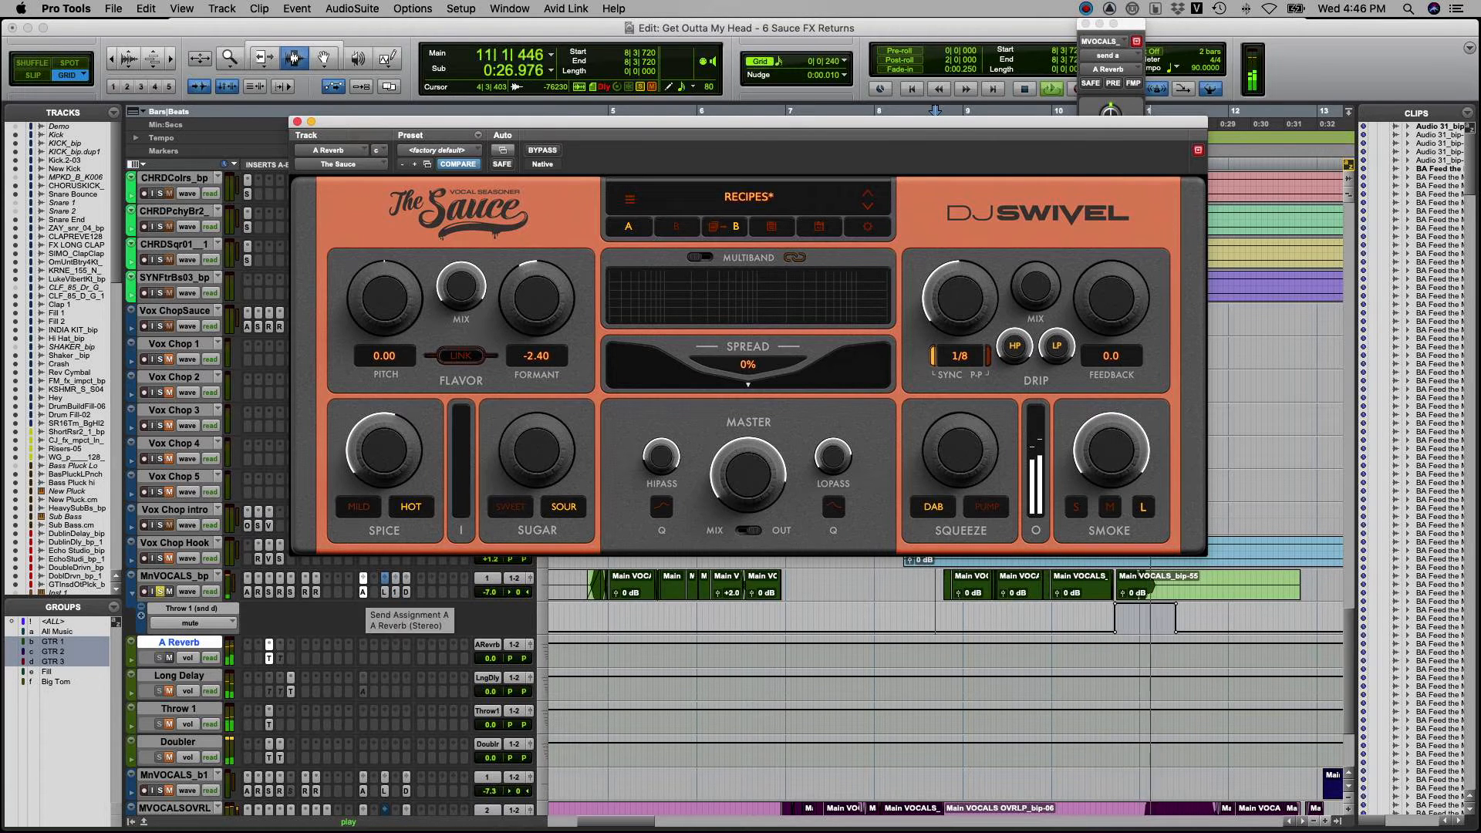
pyautogui.press('space')
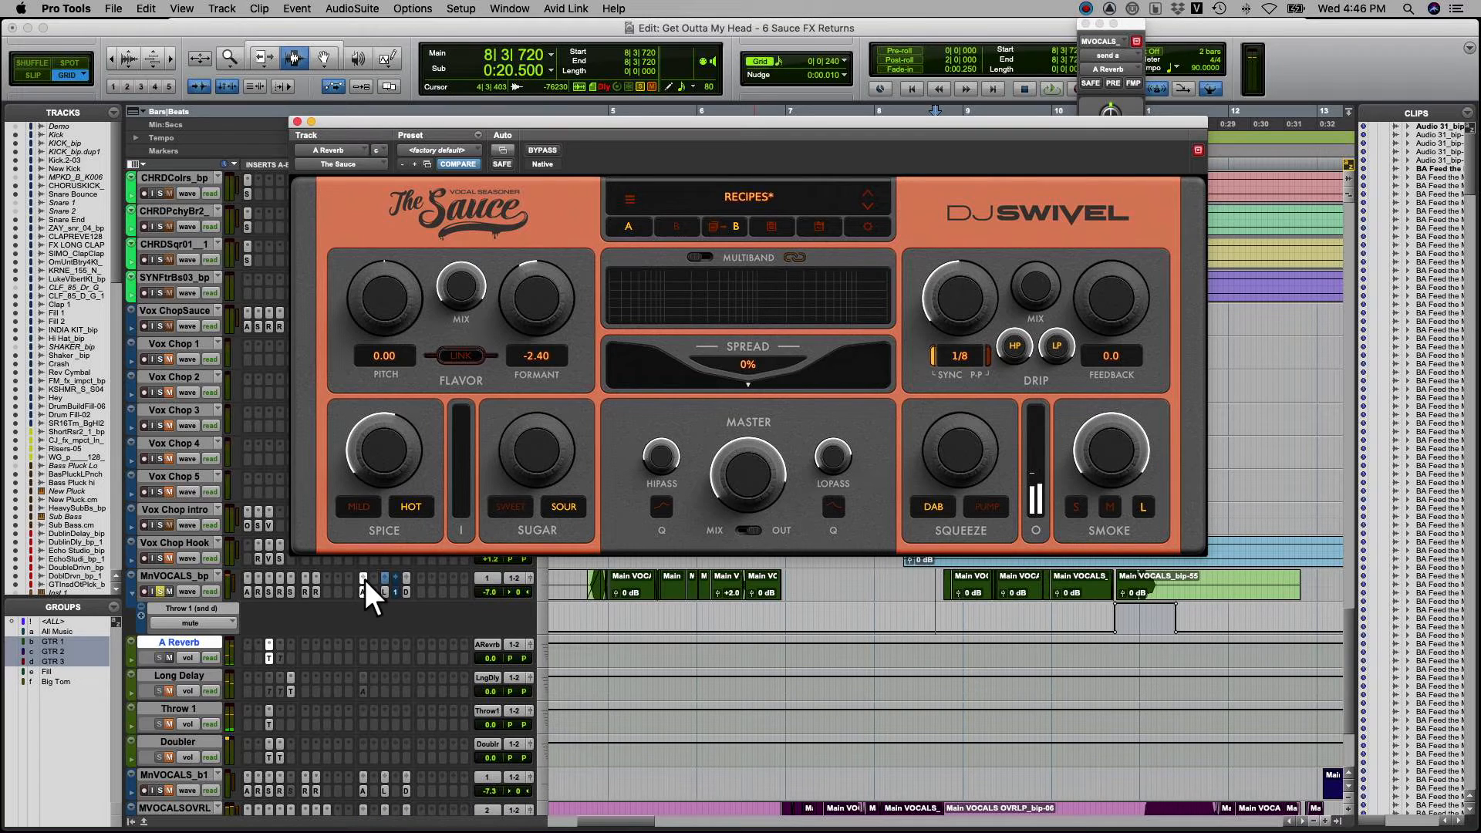
pyautogui.press('space')
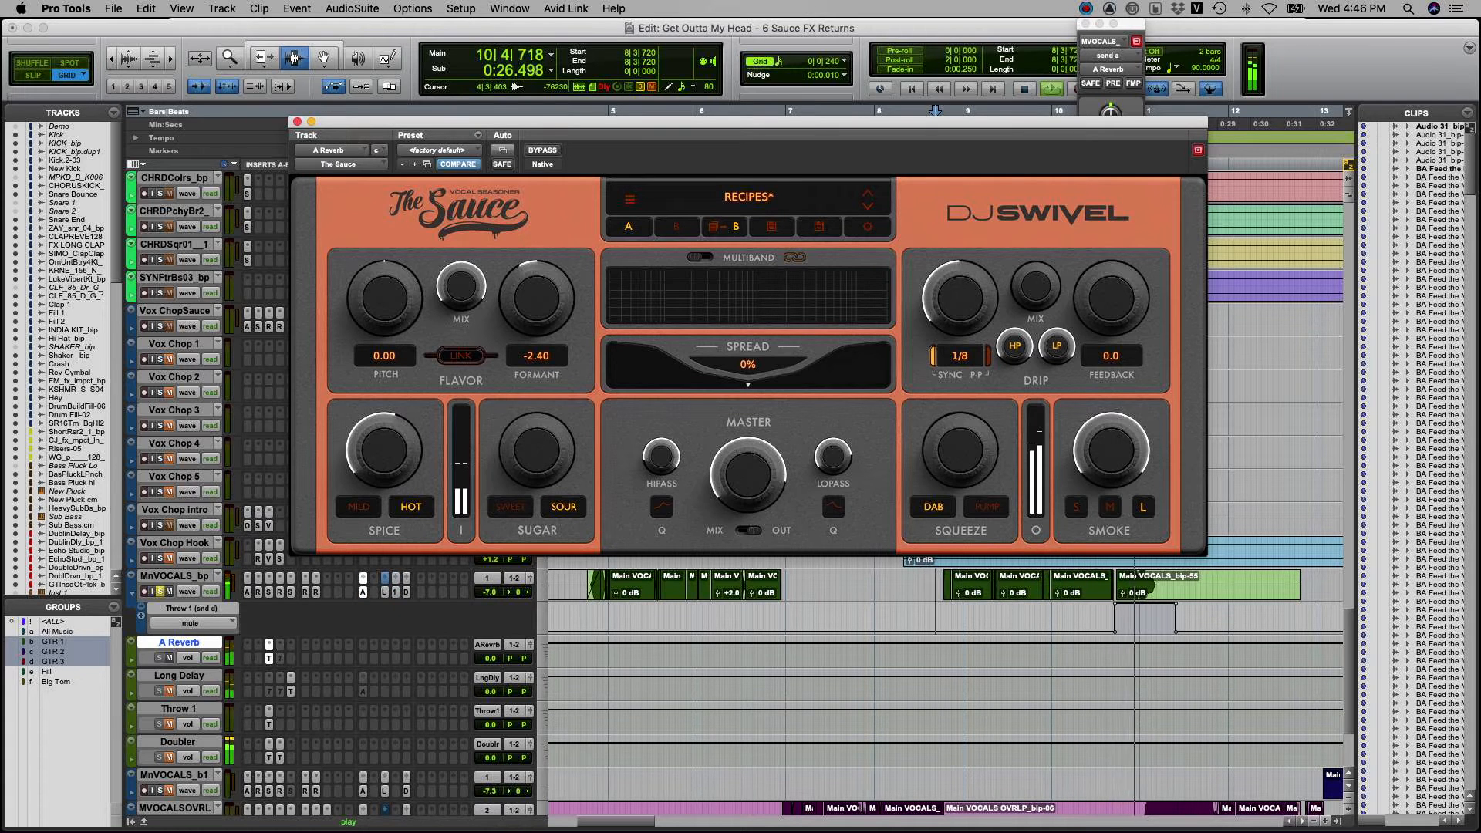
pyautogui.press('space')
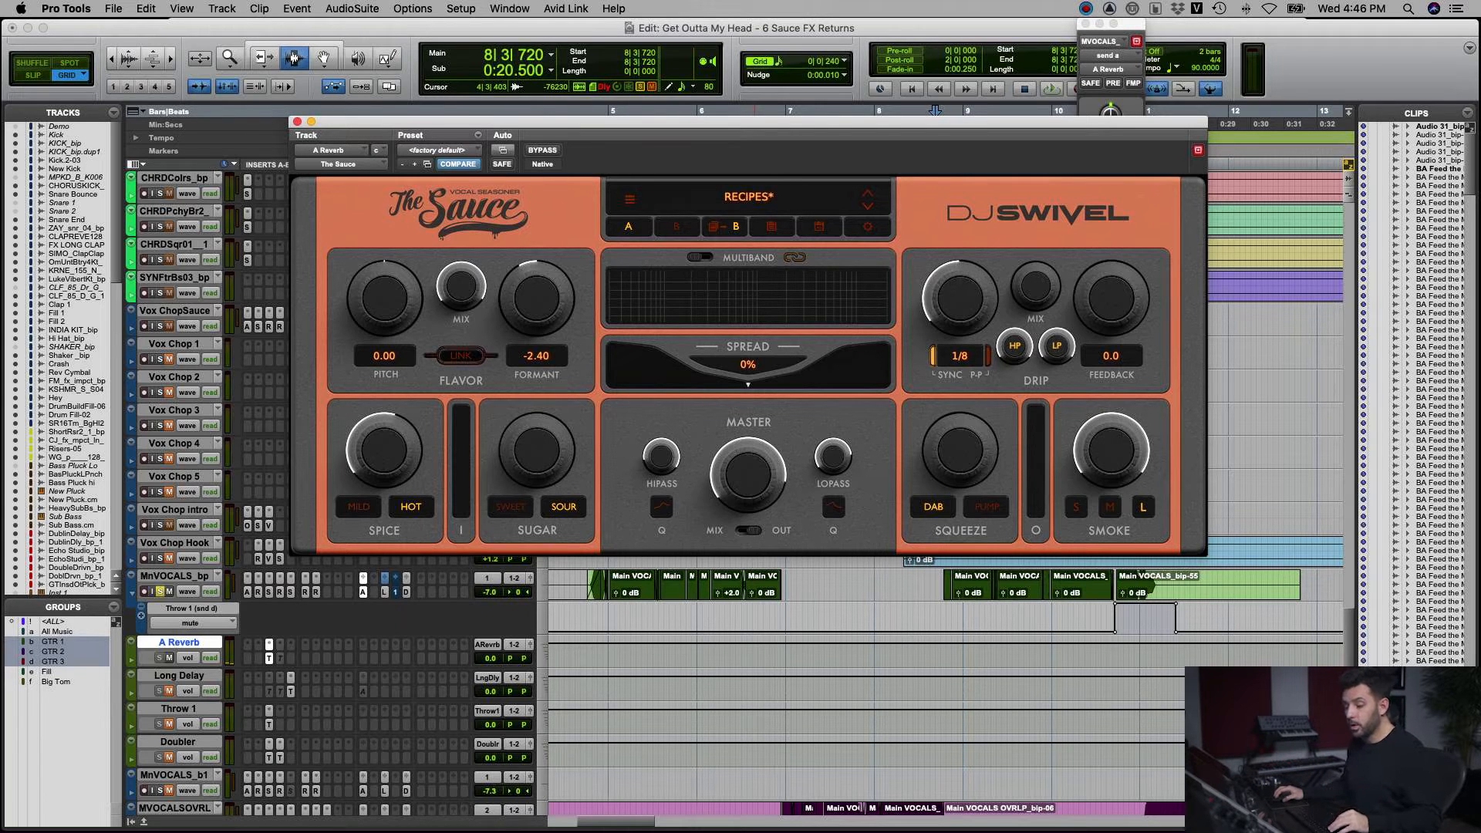
# - Make The Sauce plug-in on the A Reverb track inactive
pyautogui.keyDown('ctrl'); pyautogui.keyDown('super'); pyautogui.click(268, 646); pyautogui.keyUp('super'); pyautogui.keyUp('ctrl')
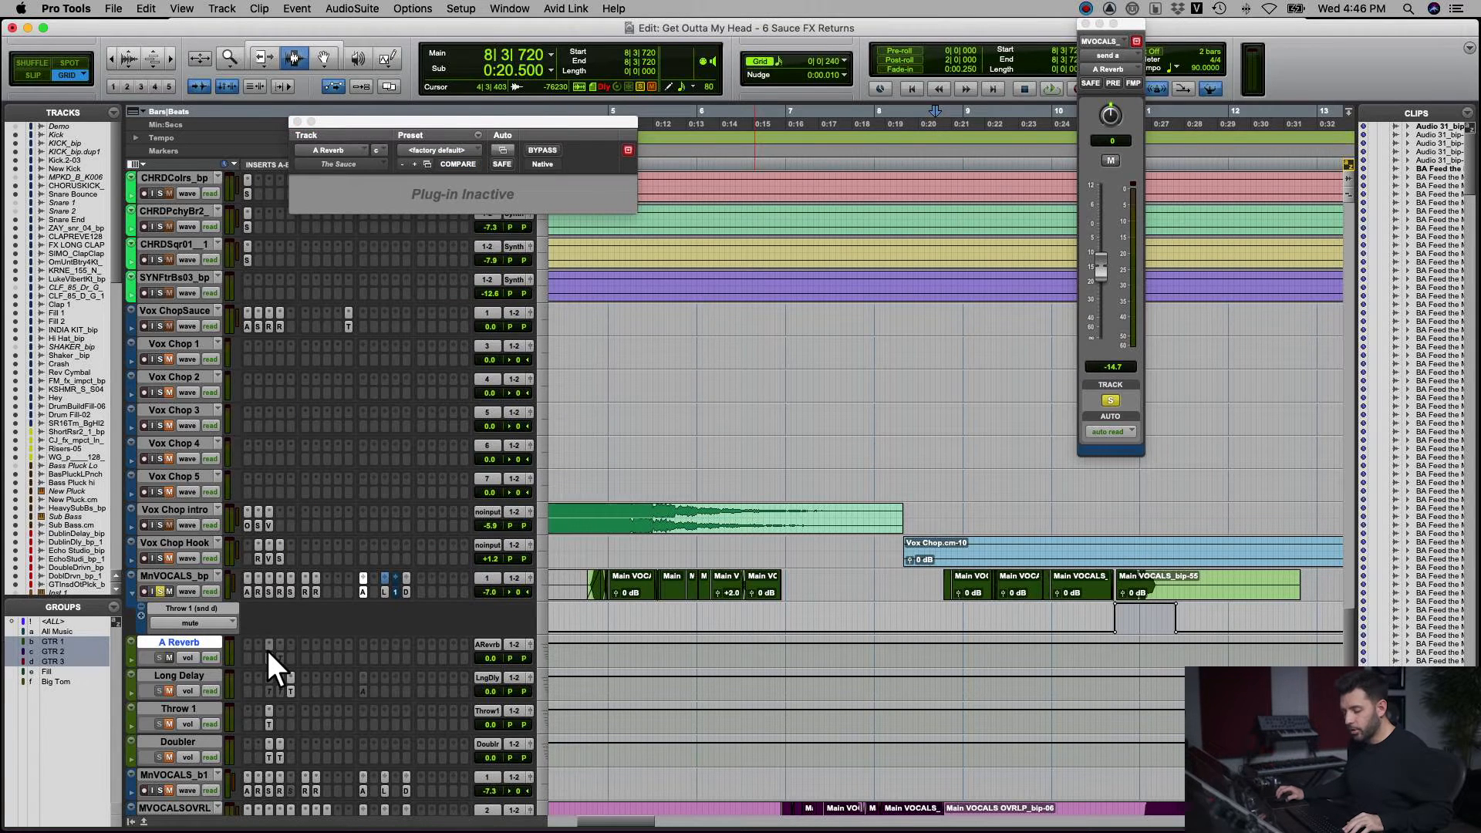
# - Activate the other The Sauce insert on the A Reverb track and audition the vocal passage through it
pyautogui.keyDown('ctrl'); pyautogui.keyDown('super'); pyautogui.click(276, 646); pyautogui.keyUp('super'); pyautogui.keyUp('ctrl')
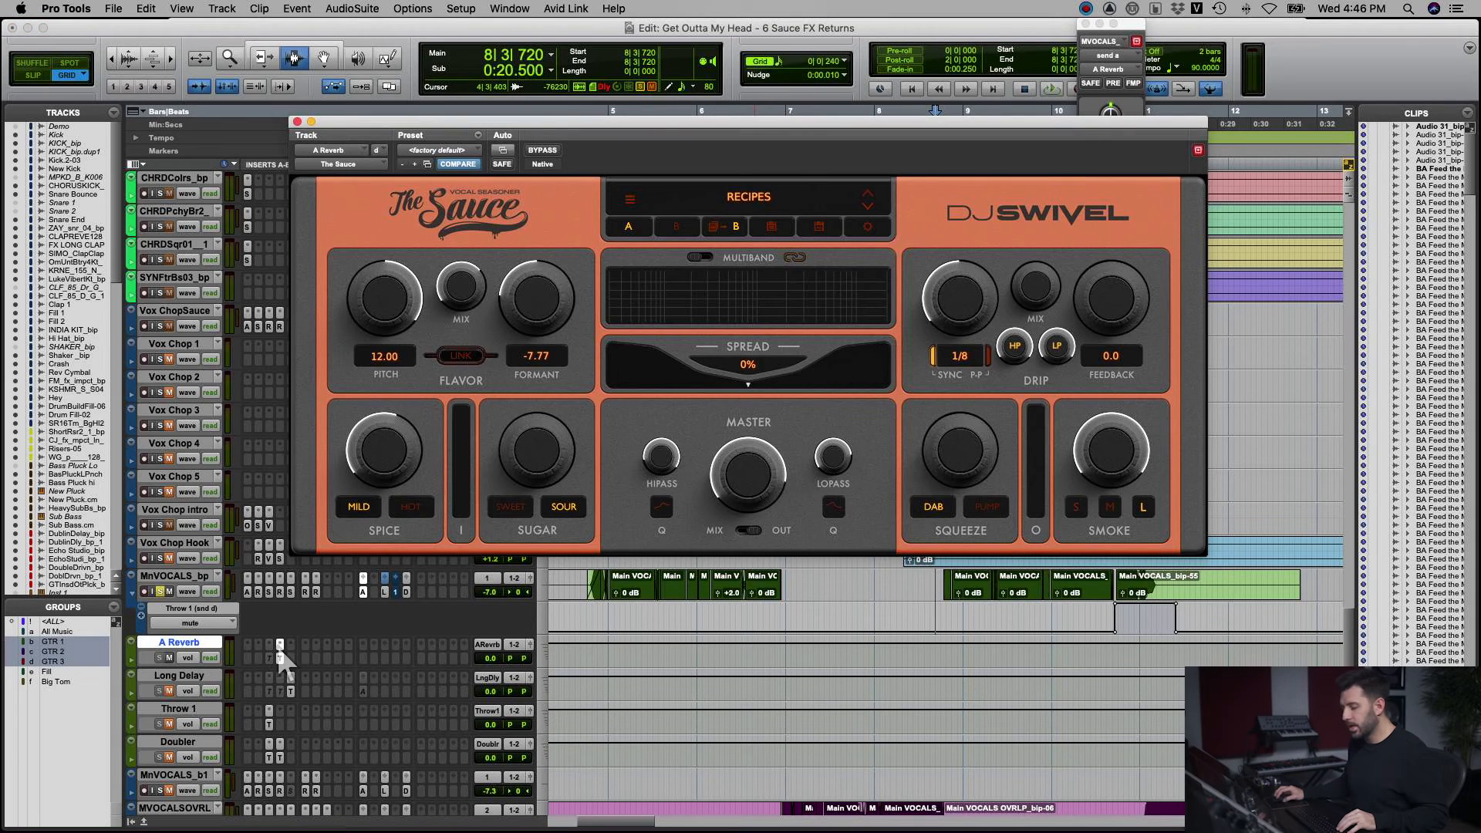
pyautogui.click(1108, 447)
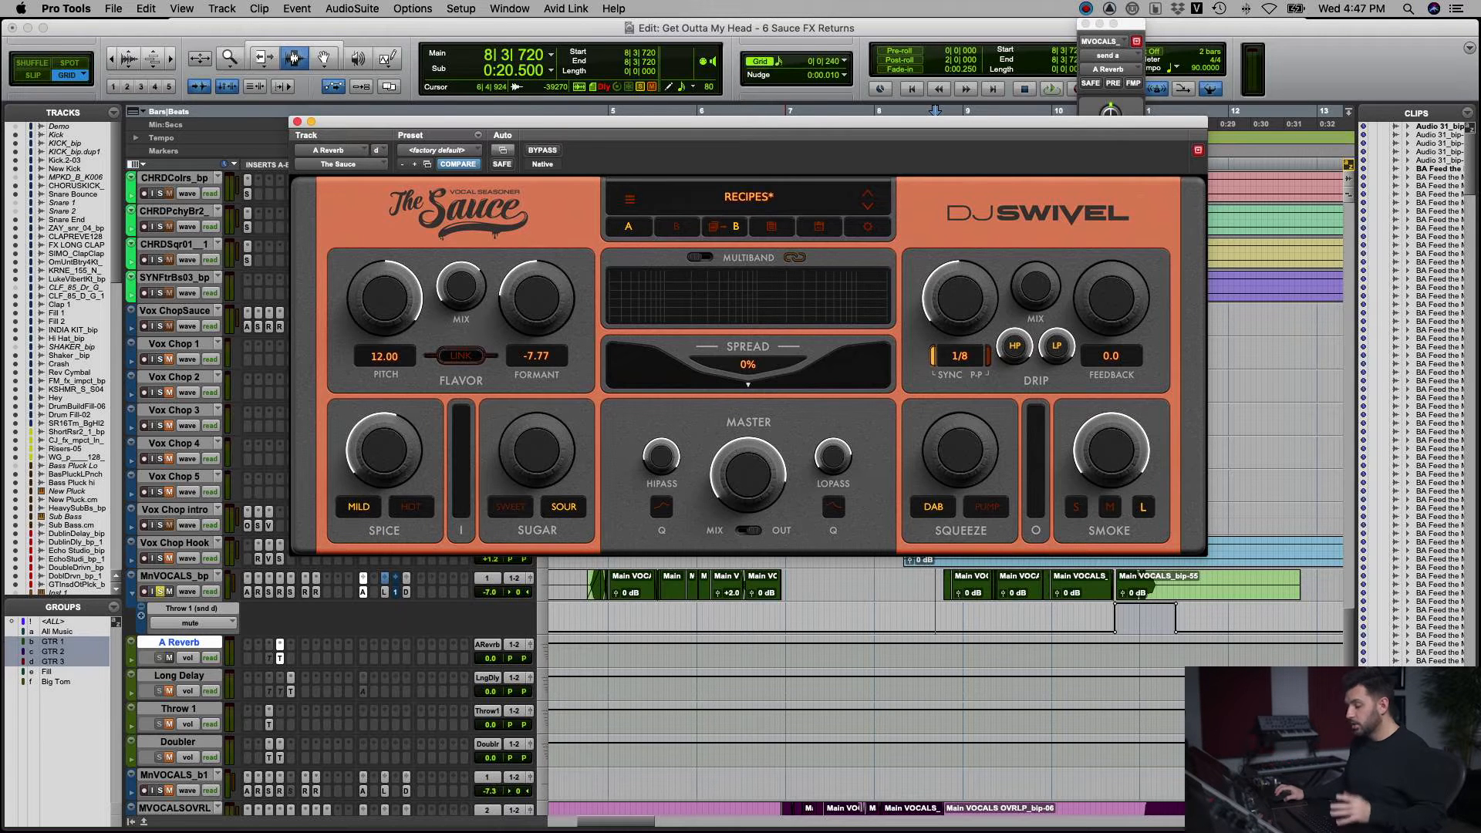
pyautogui.press('space')
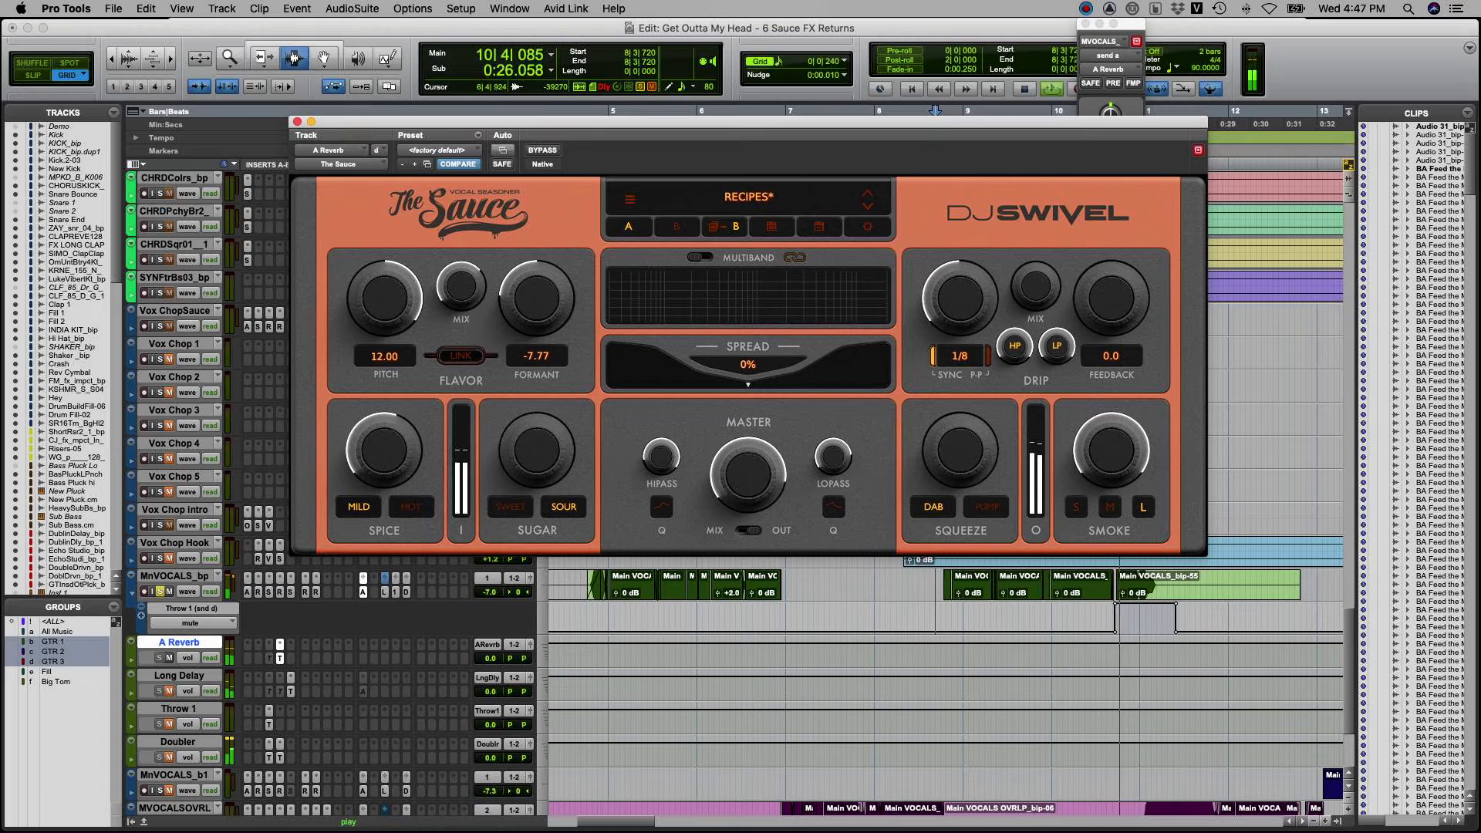
pyautogui.press('space')
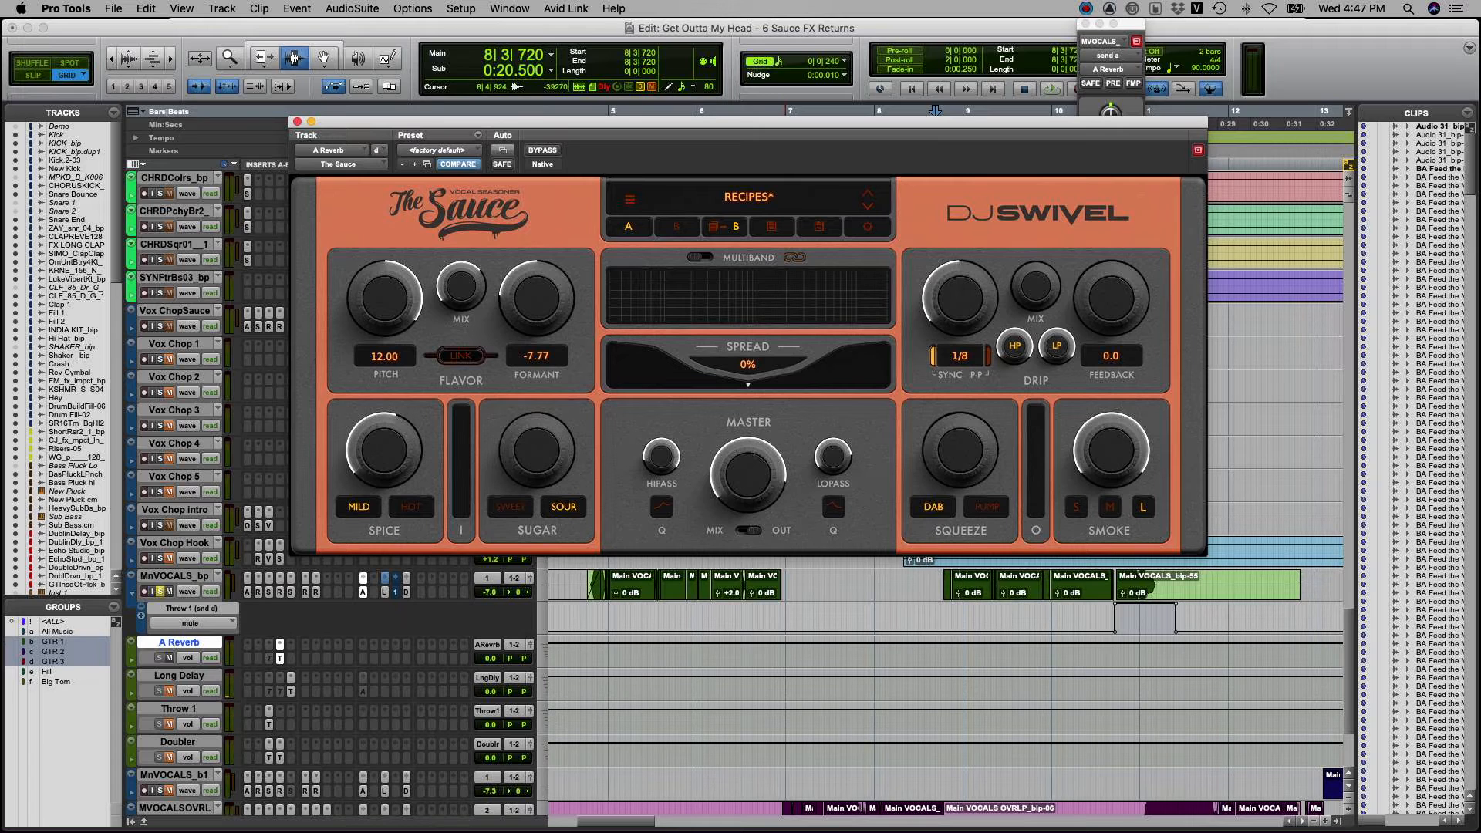
pyautogui.moveTo(742, 496)
pyautogui.press('space')
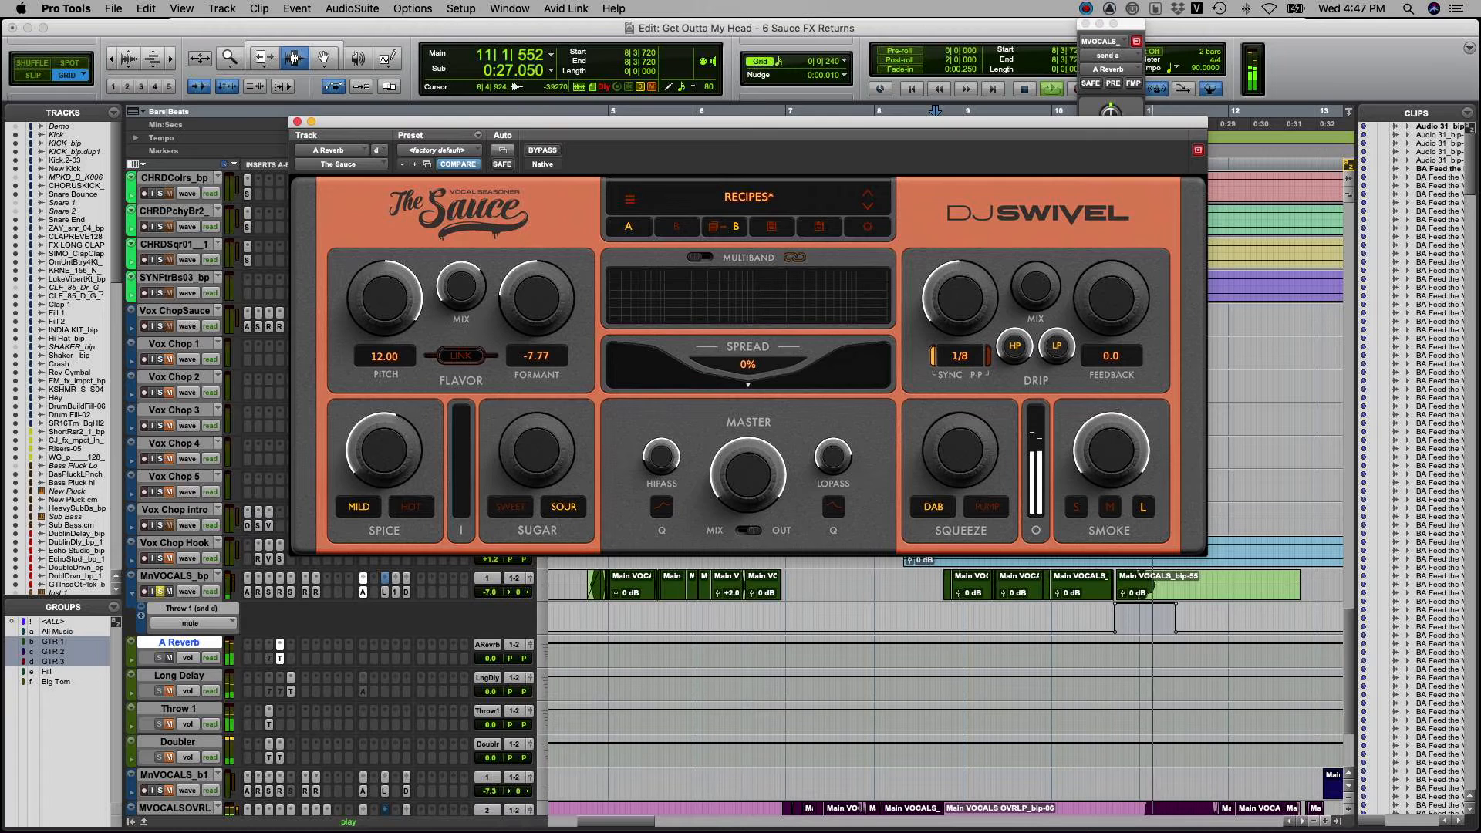
pyautogui.press('space')
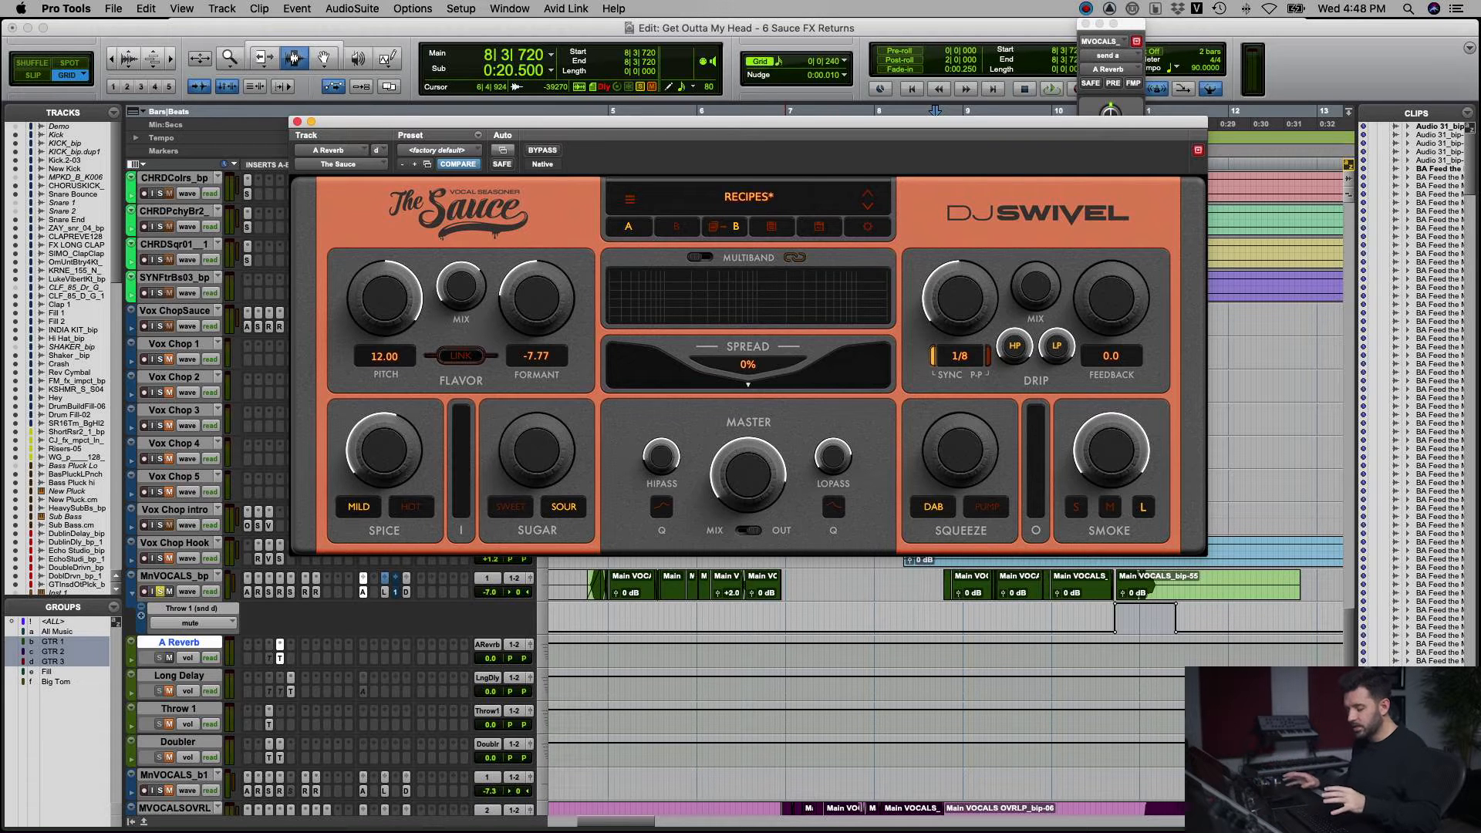
# - Sweep the Flavor formant while replaying the vocal passage and settle it at about -7.51
pyautogui.press('space')
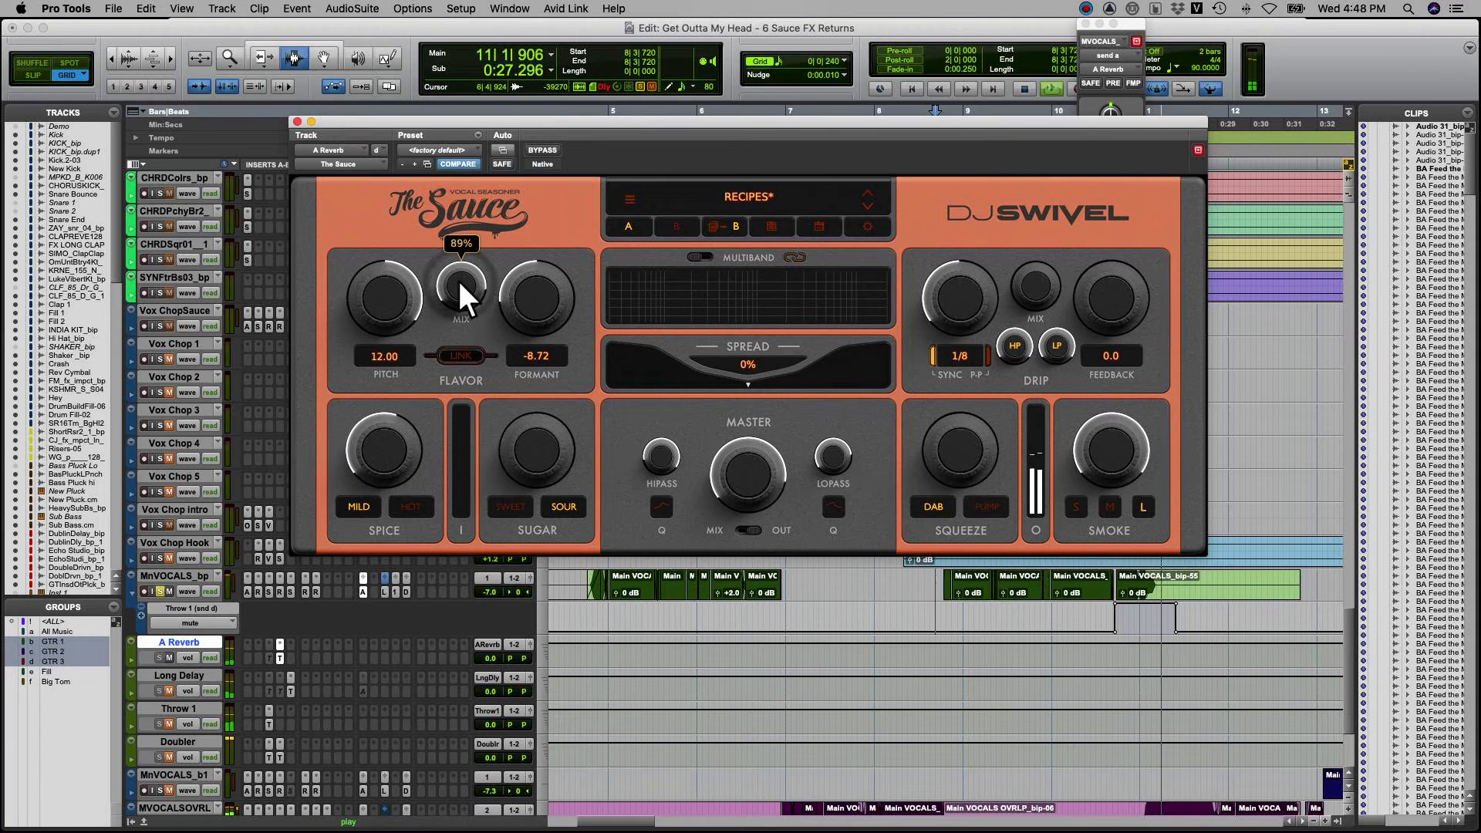
pyautogui.press('space')
pyautogui.press('space')
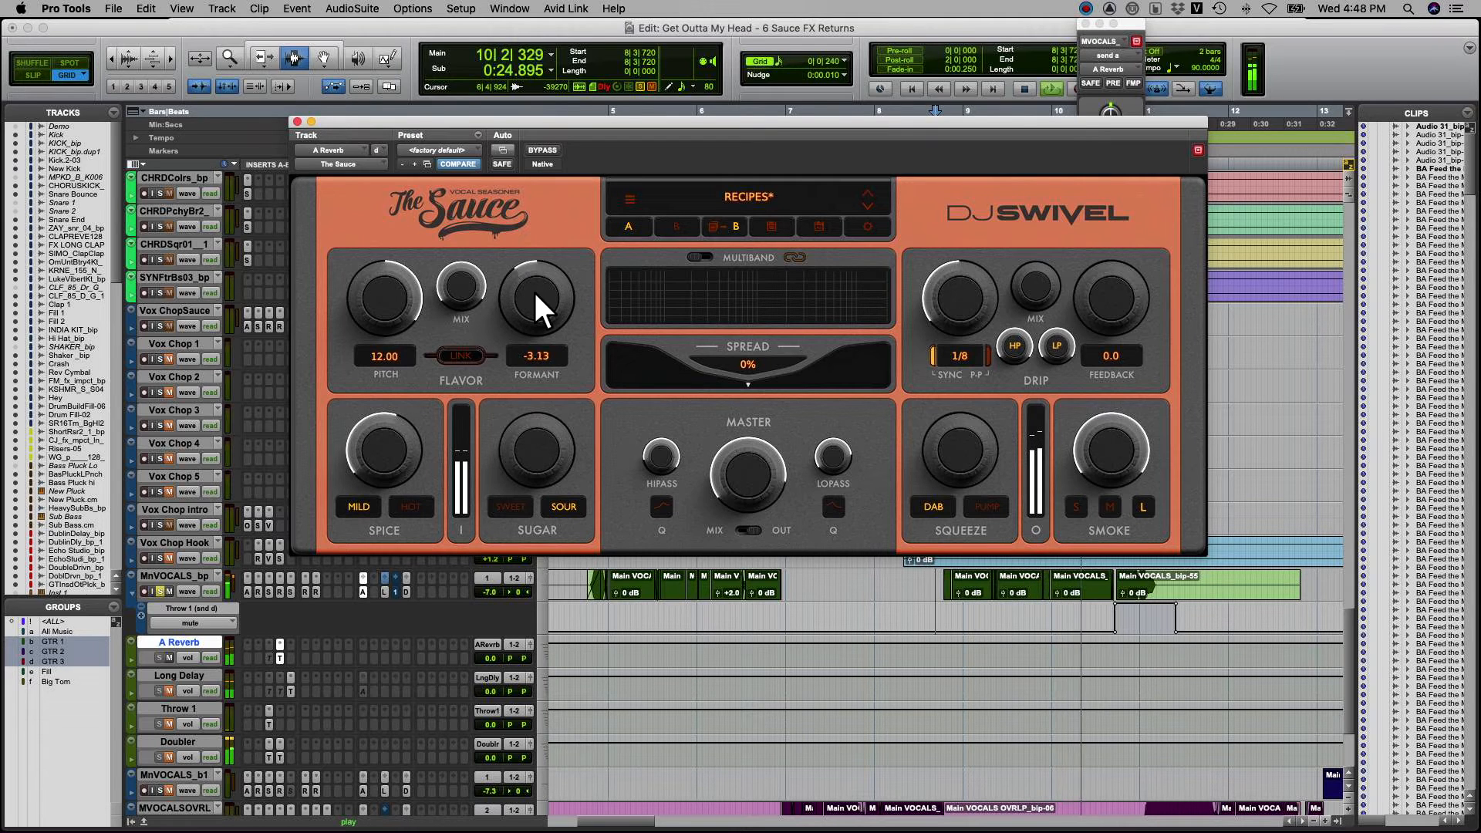
pyautogui.moveTo(535, 293); pyautogui.dragTo(459, 307)
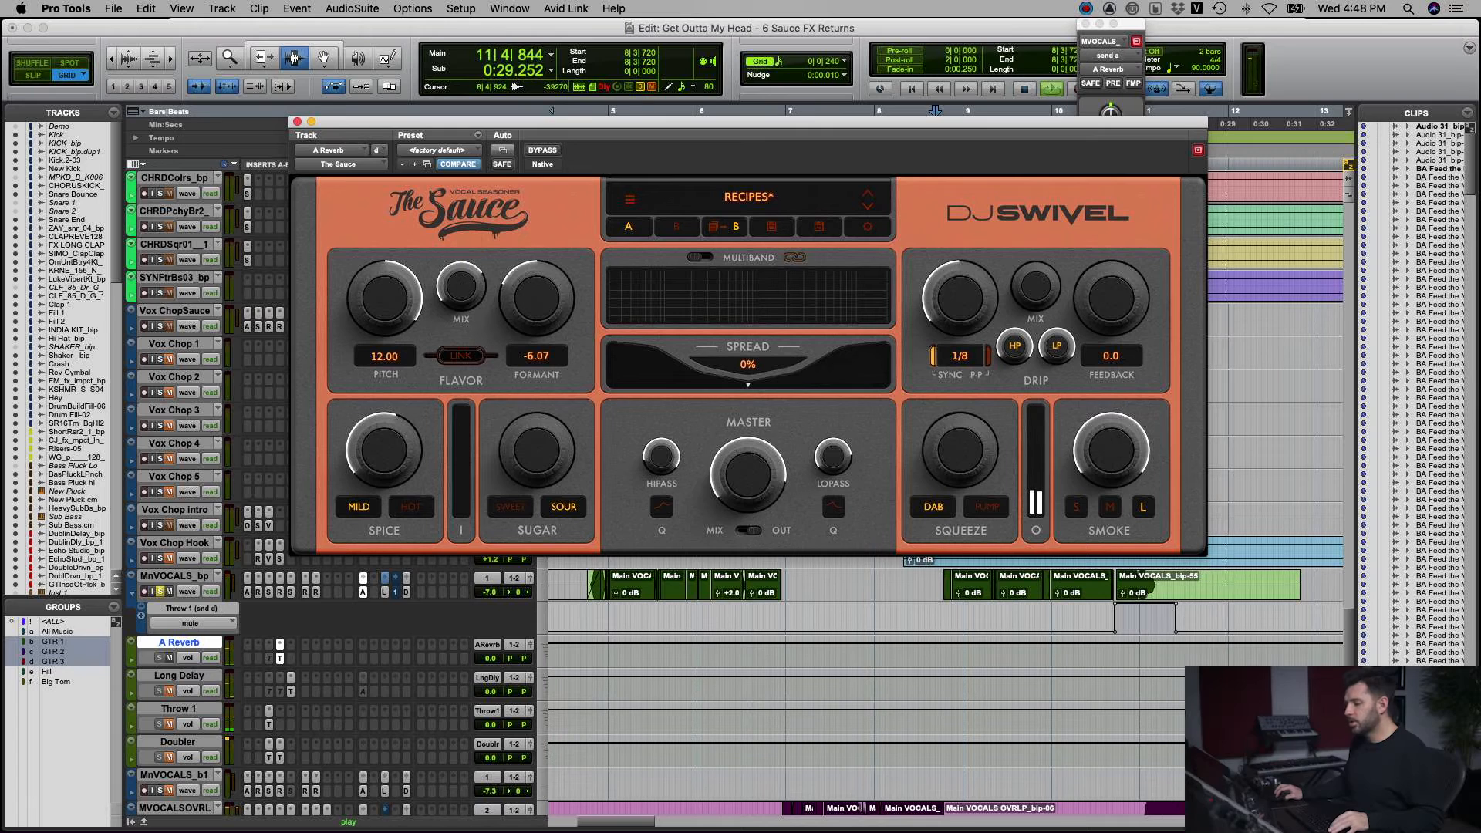
pyautogui.press('space')
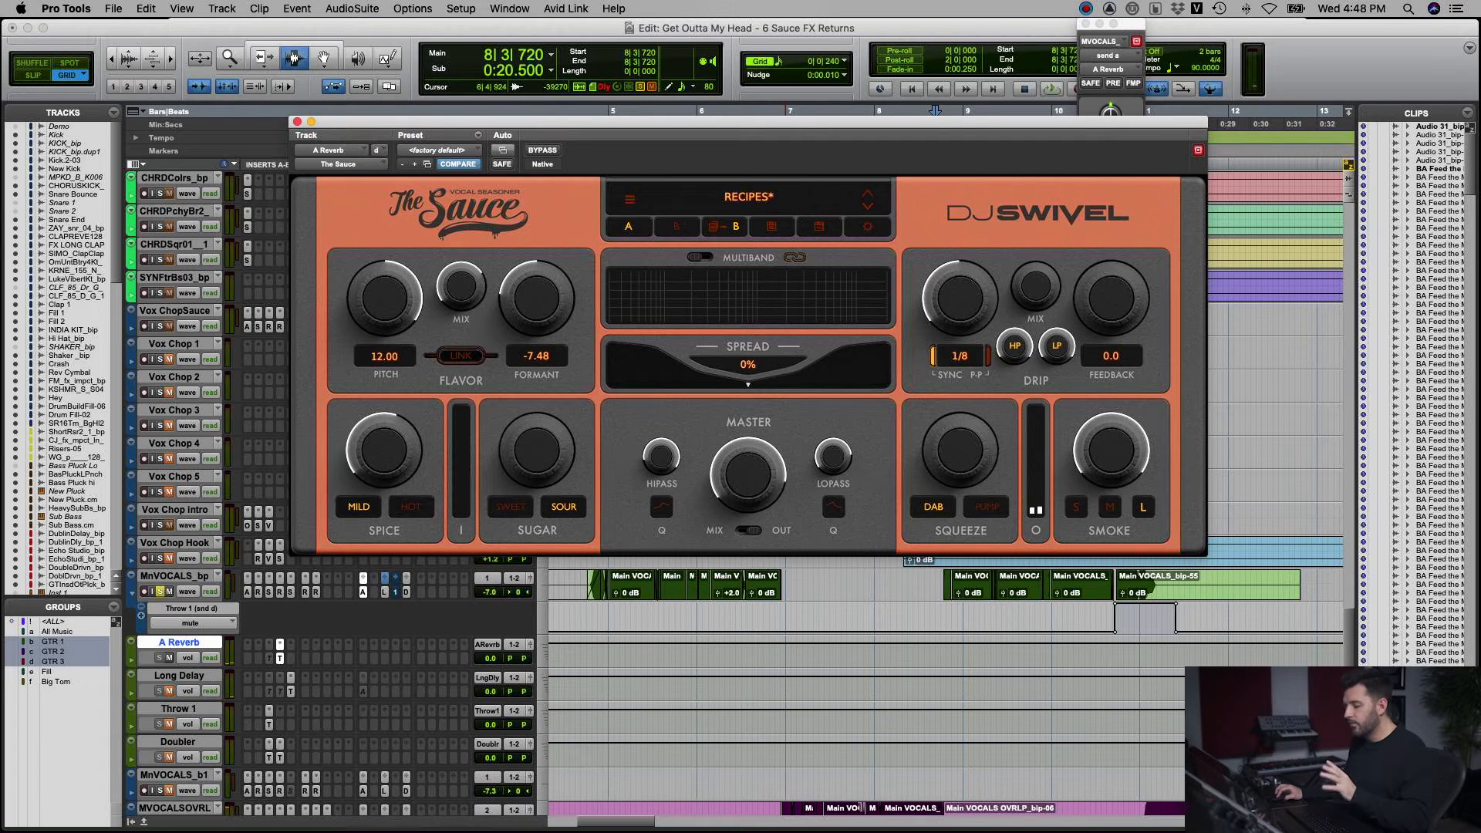
# - Play the vocal from 8|4|000 while sweeping the Mild Spice amount from 24% up to 100% and back down
pyautogui.click(940, 617)
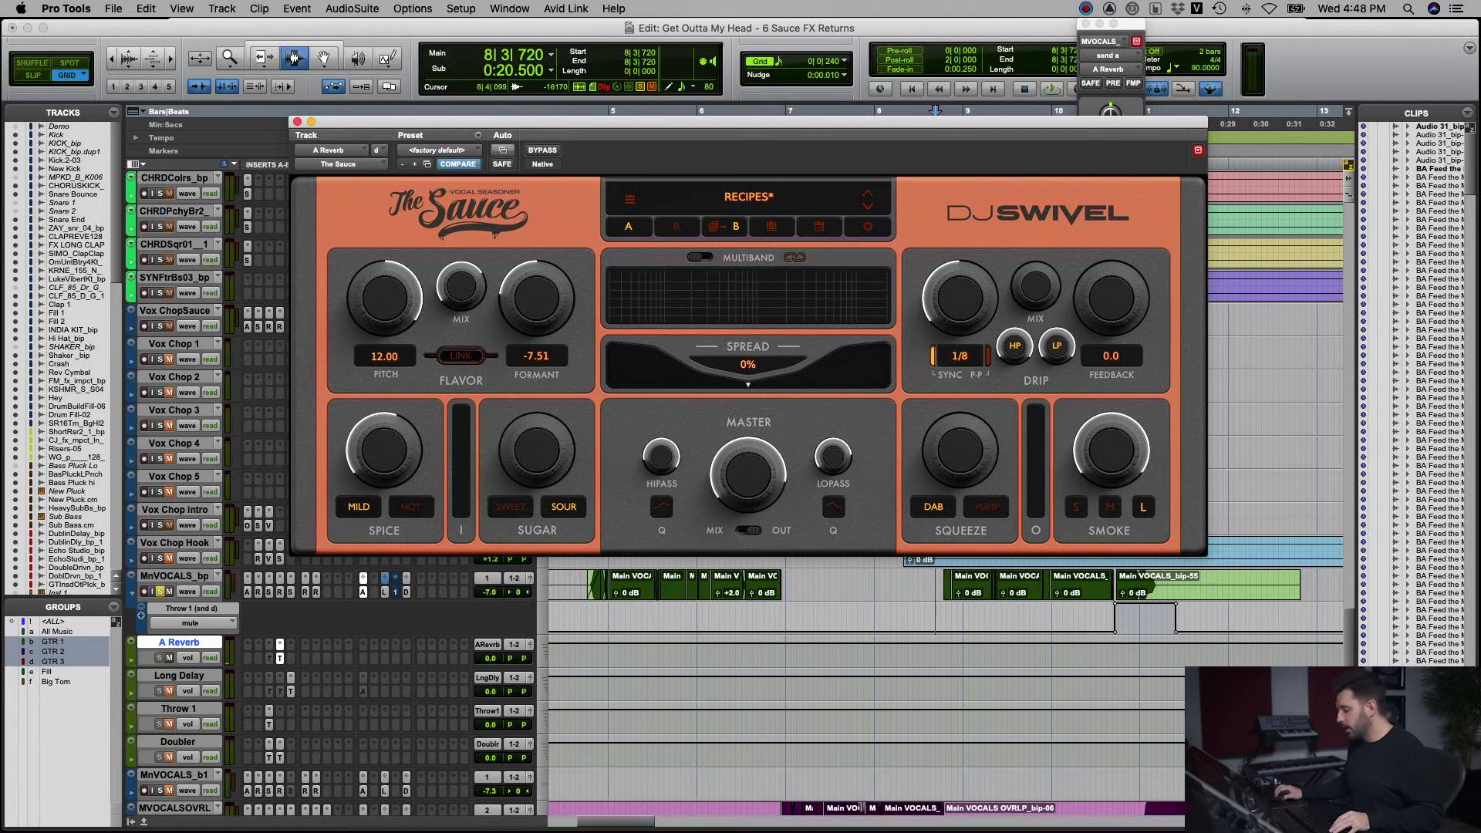
pyautogui.press('space')
pyautogui.click(383, 449)
pyautogui.scroll(8, 382, 447)
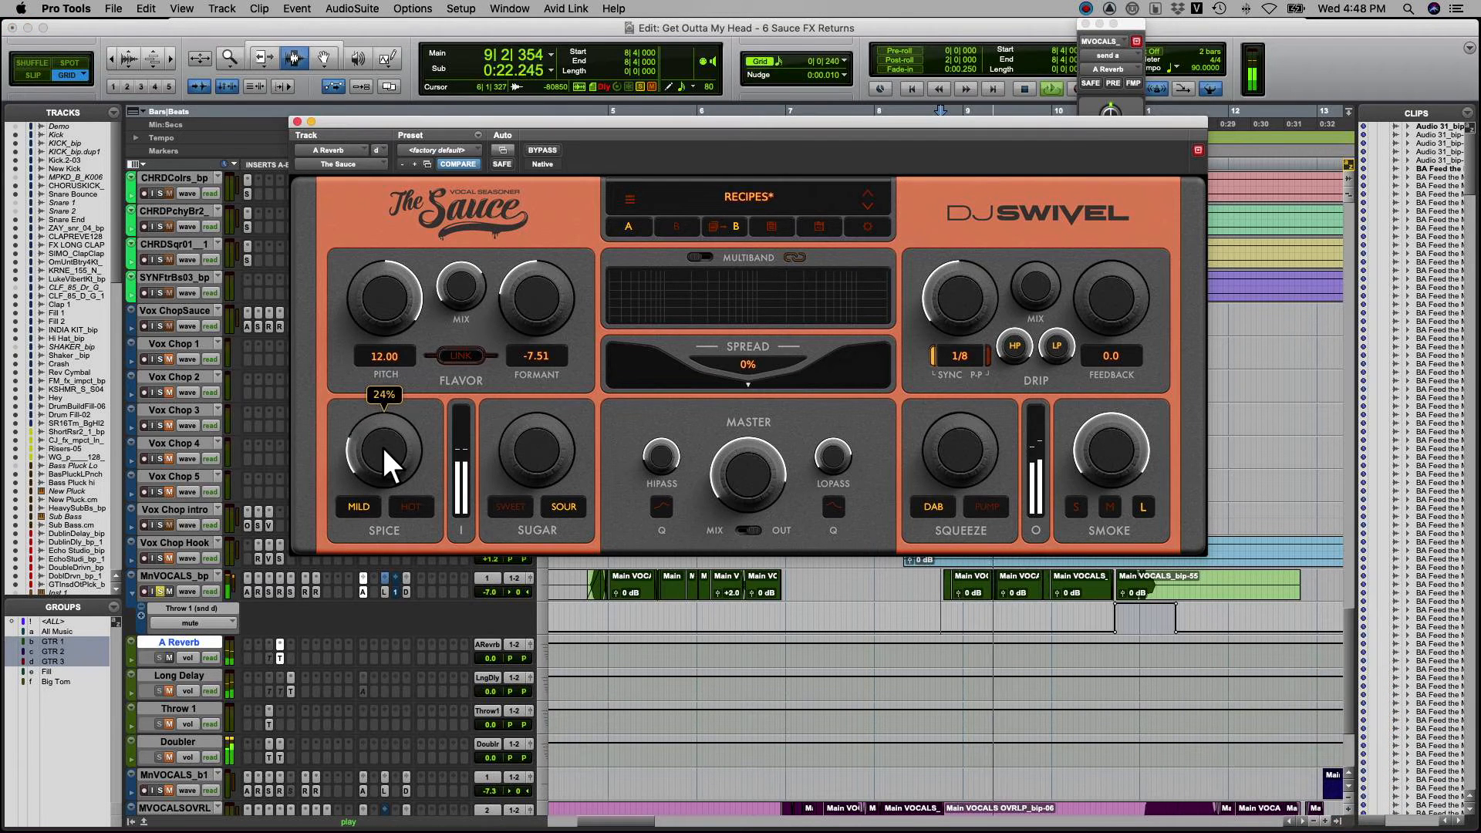
pyautogui.scroll(-4, 382, 448)
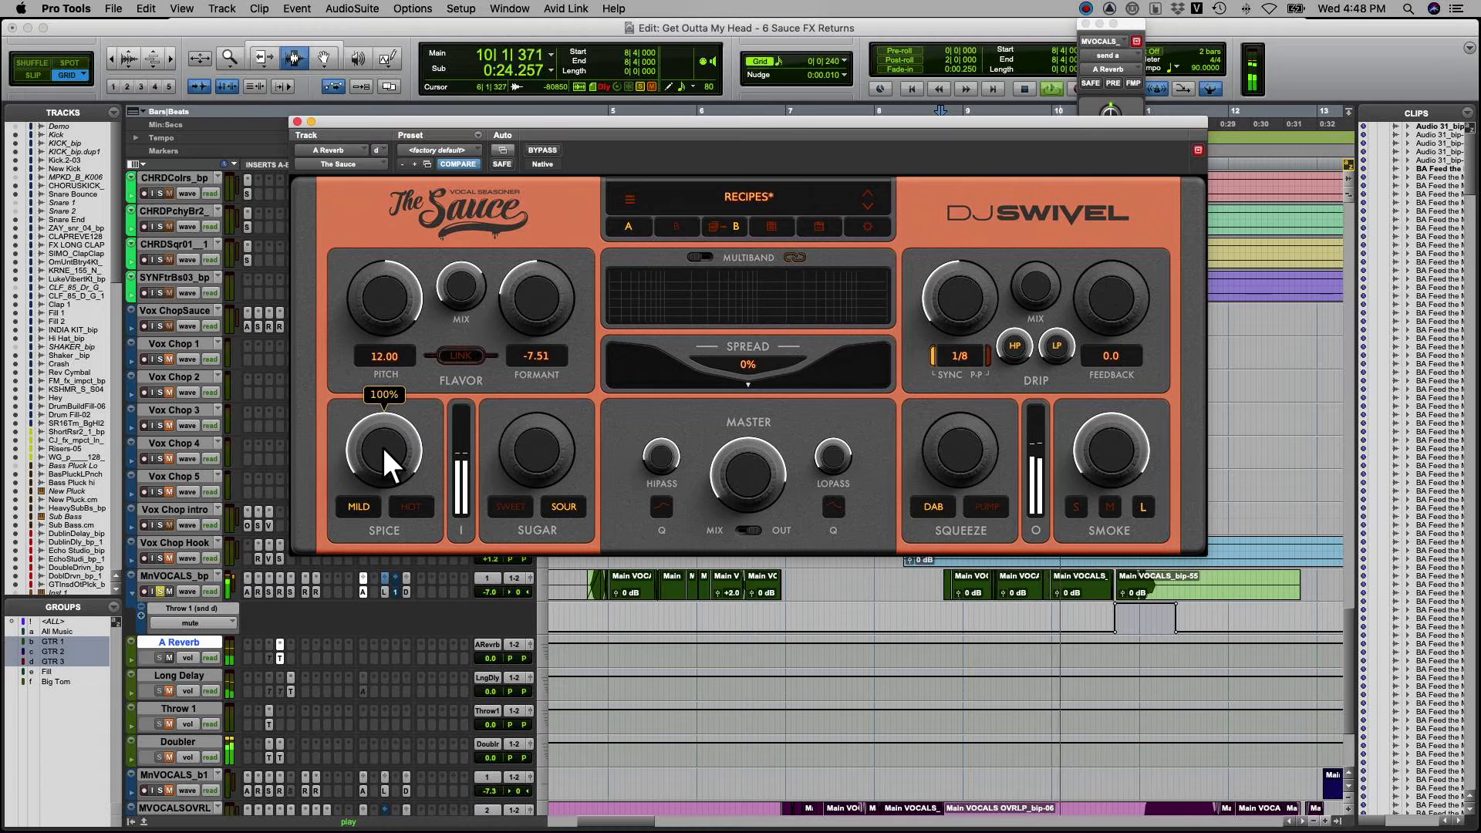
pyautogui.scroll(-6, 382, 447)
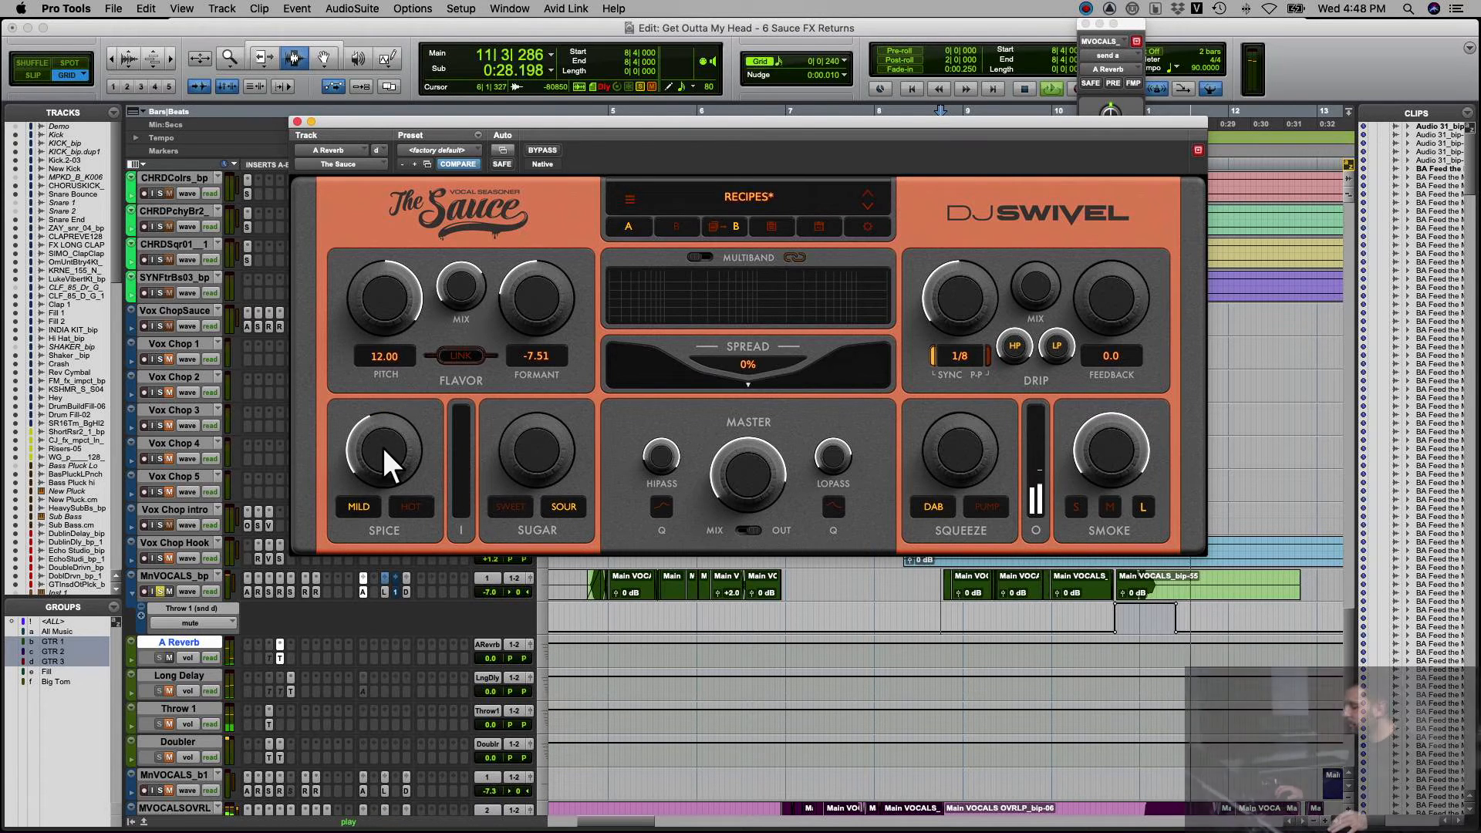
pyautogui.press('space')
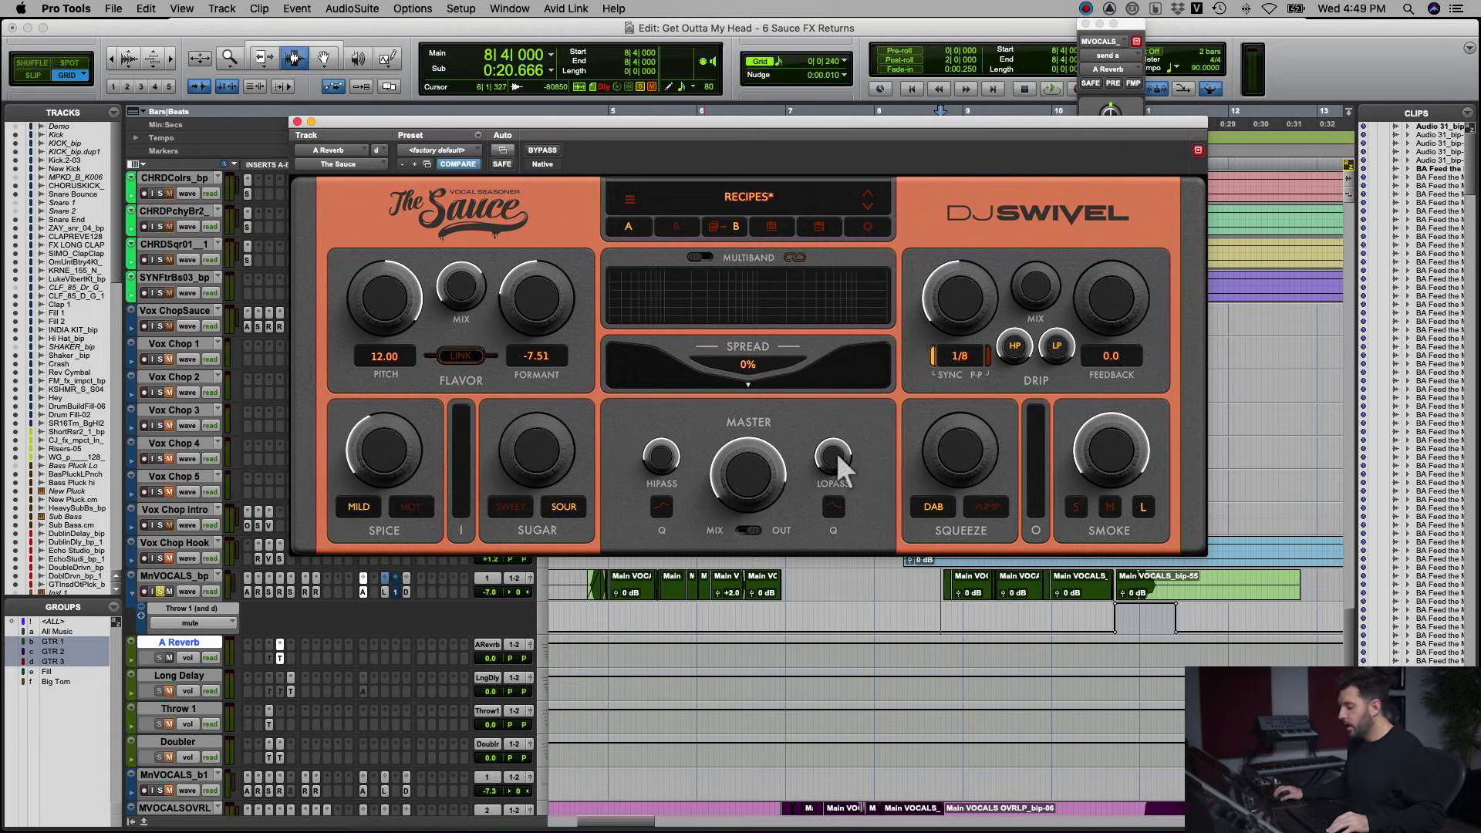
# - Mute the A Reverb track and make its The Sauce plug-in inactive
pyautogui.moveTo(837, 455)
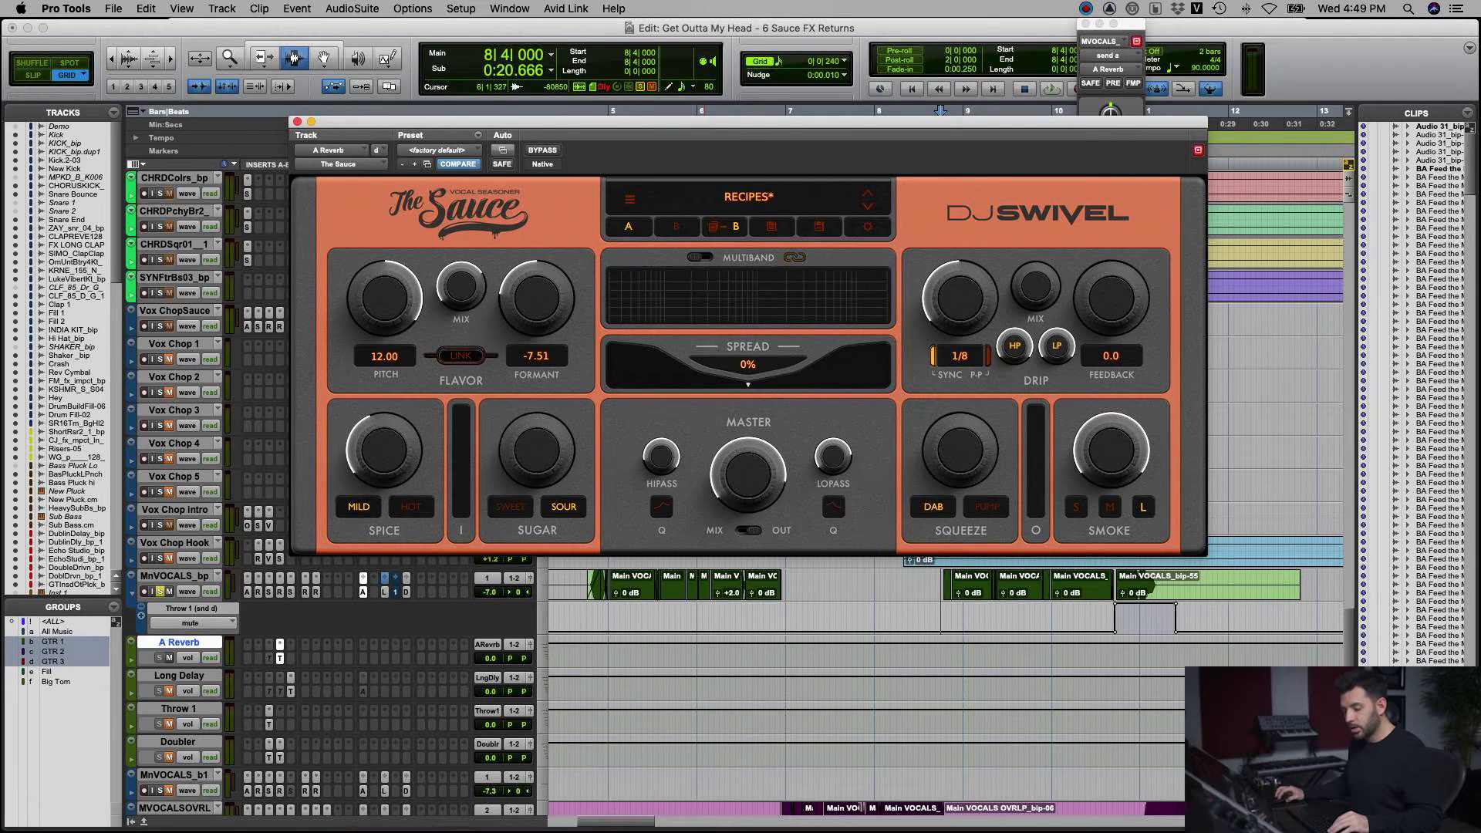
pyautogui.hotkey('shift', 's')
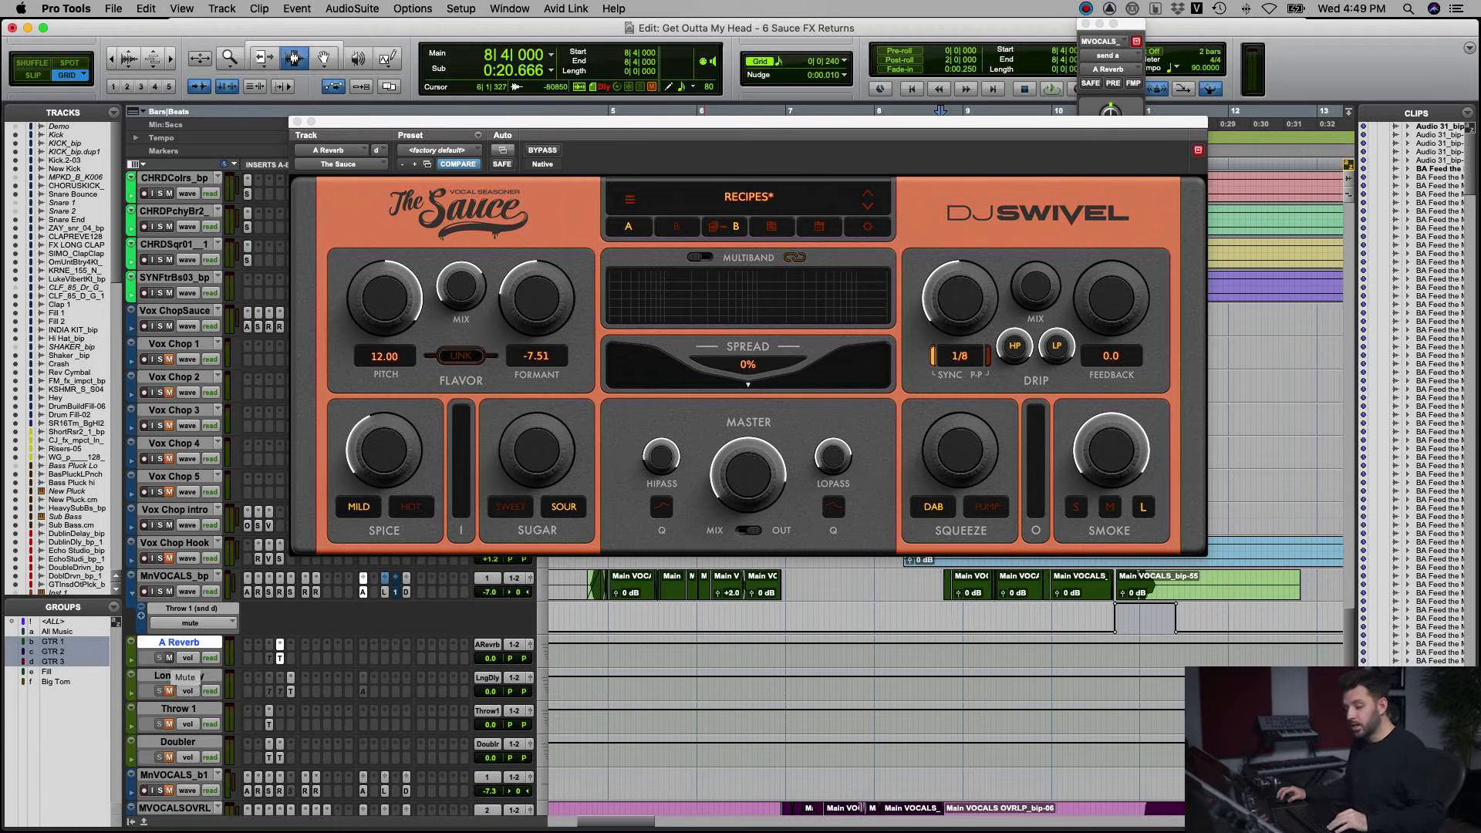
pyautogui.click(179, 675)
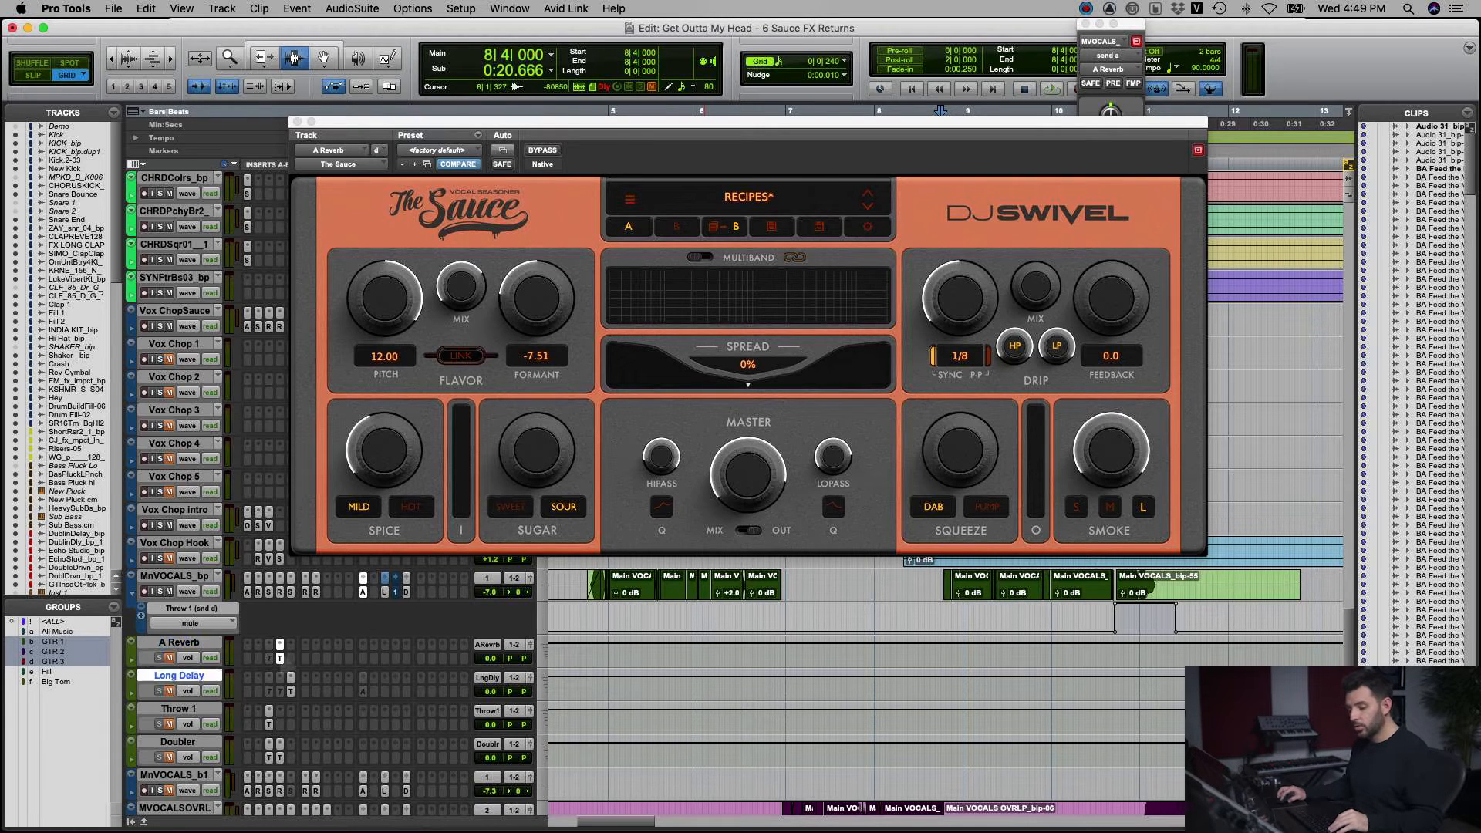
pyautogui.click(279, 644)
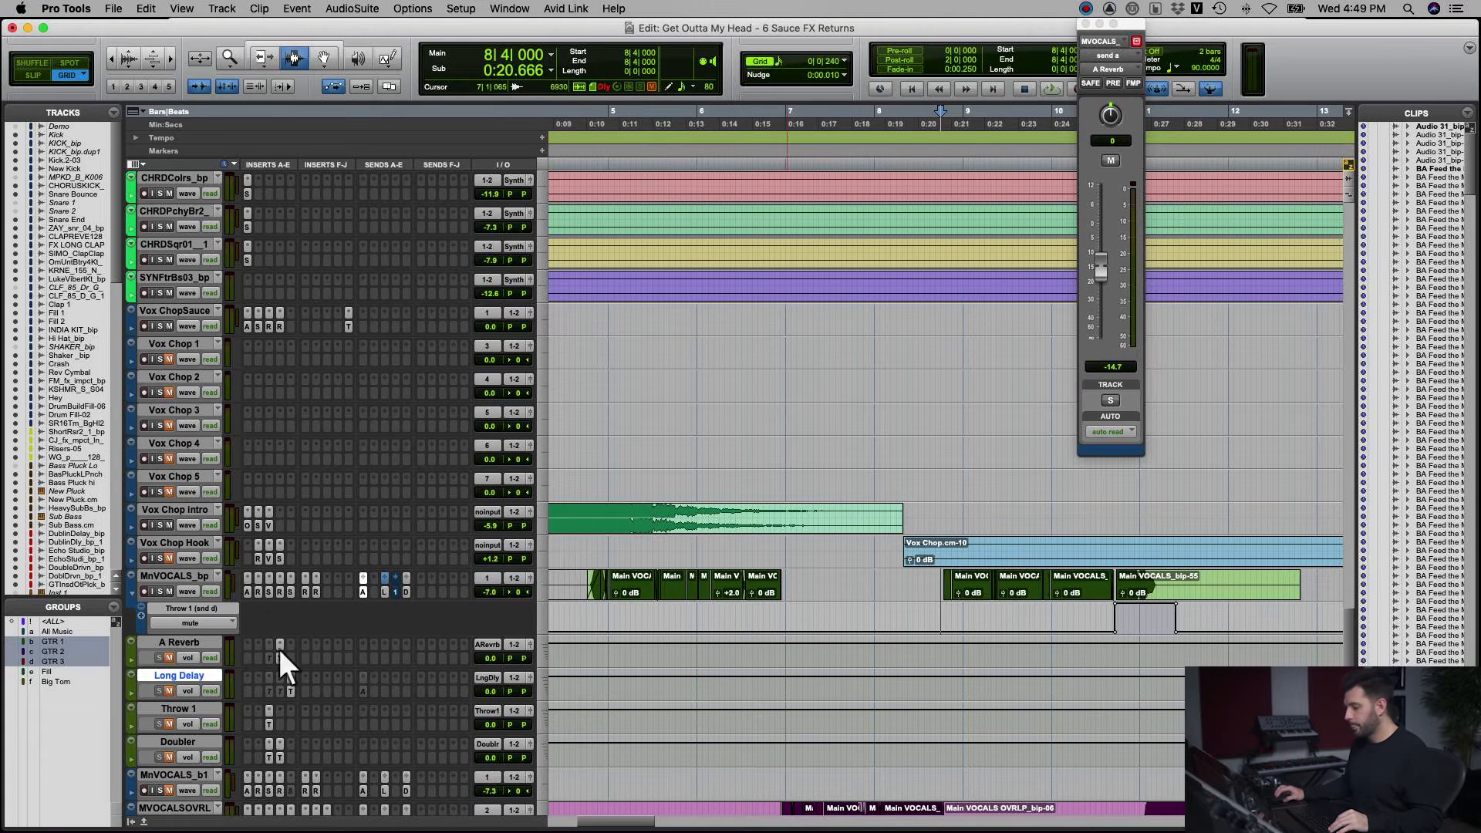
# - Open the Long Delay track's The Sauce plug-in and the main vocal's Long Delay send, and move Long Delay directly above A Reverb
pyautogui.moveTo(994, 593); pyautogui.dragTo(1117, 593)
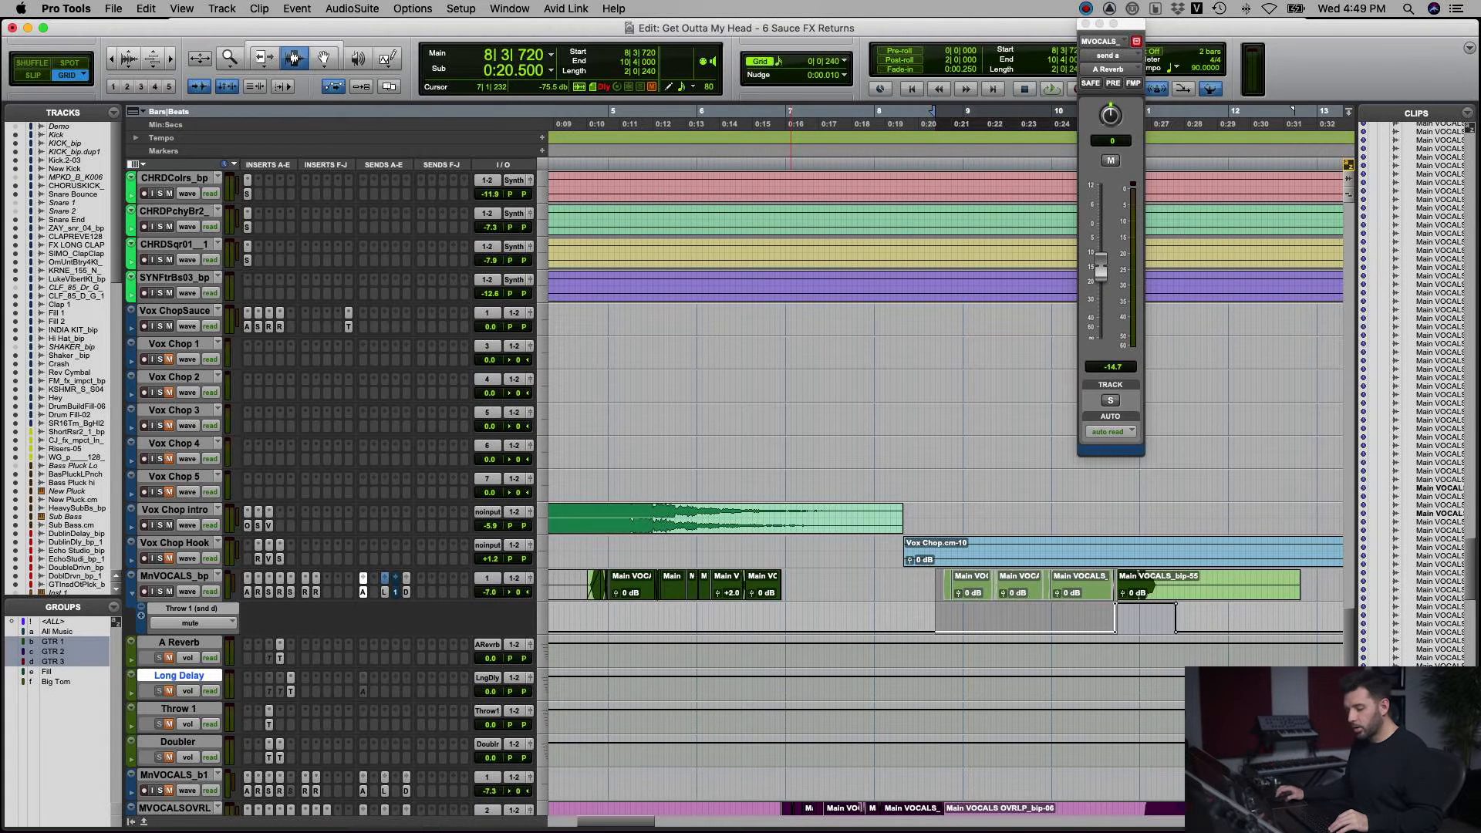
pyautogui.click(288, 677)
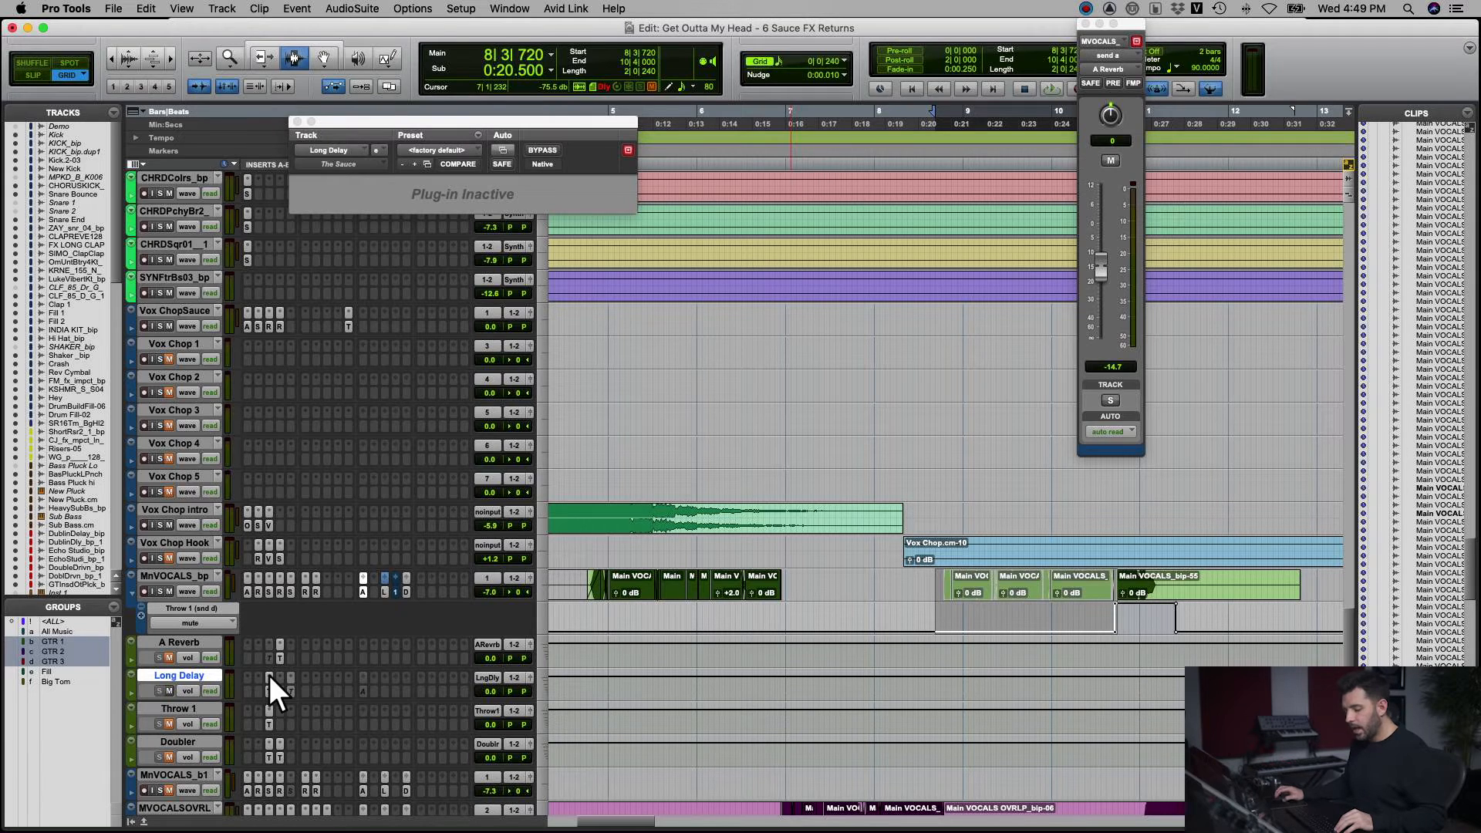
pyautogui.click(384, 591)
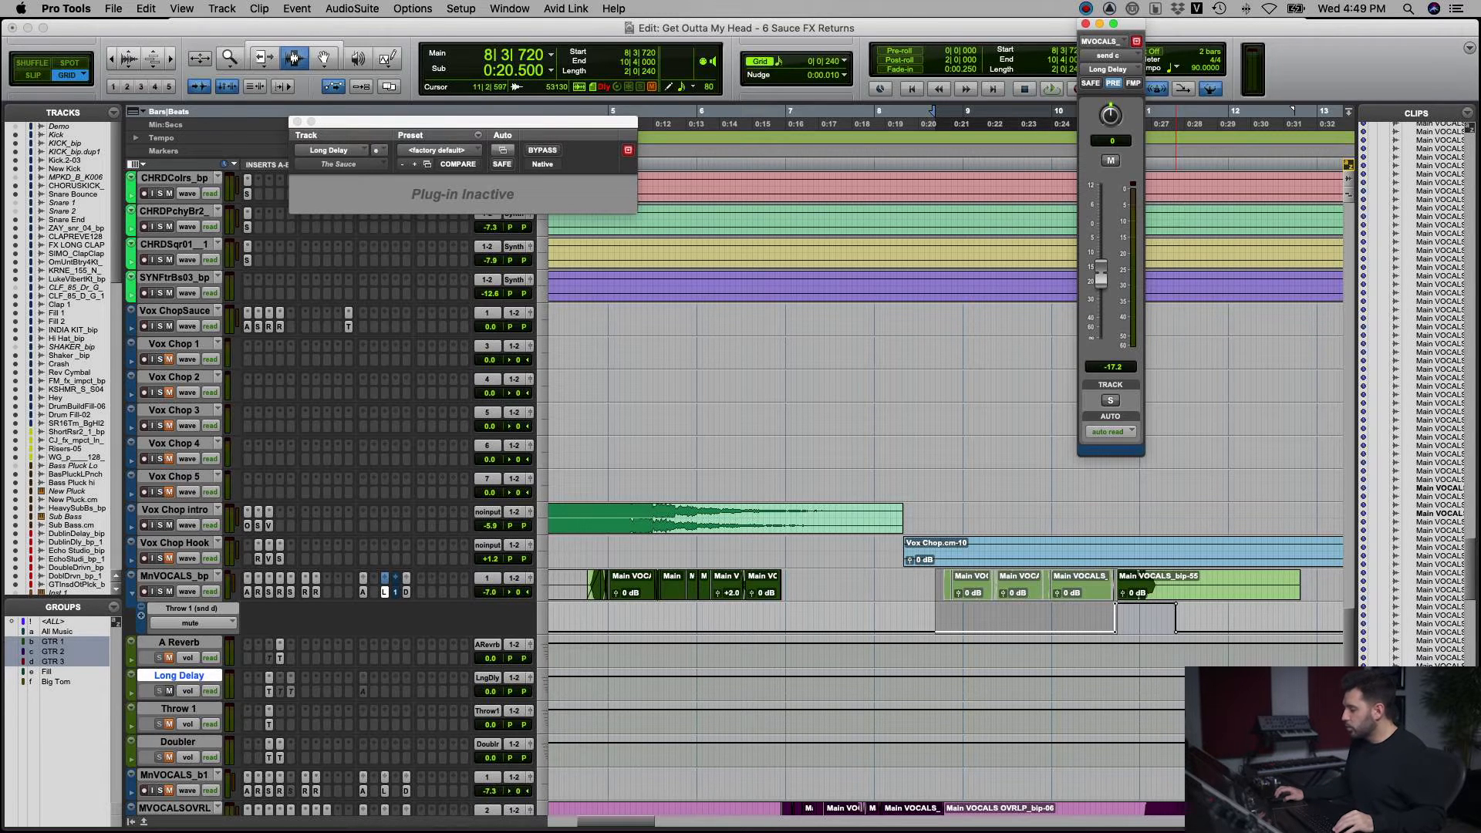
pyautogui.moveTo(179, 675); pyautogui.dragTo(179, 640)
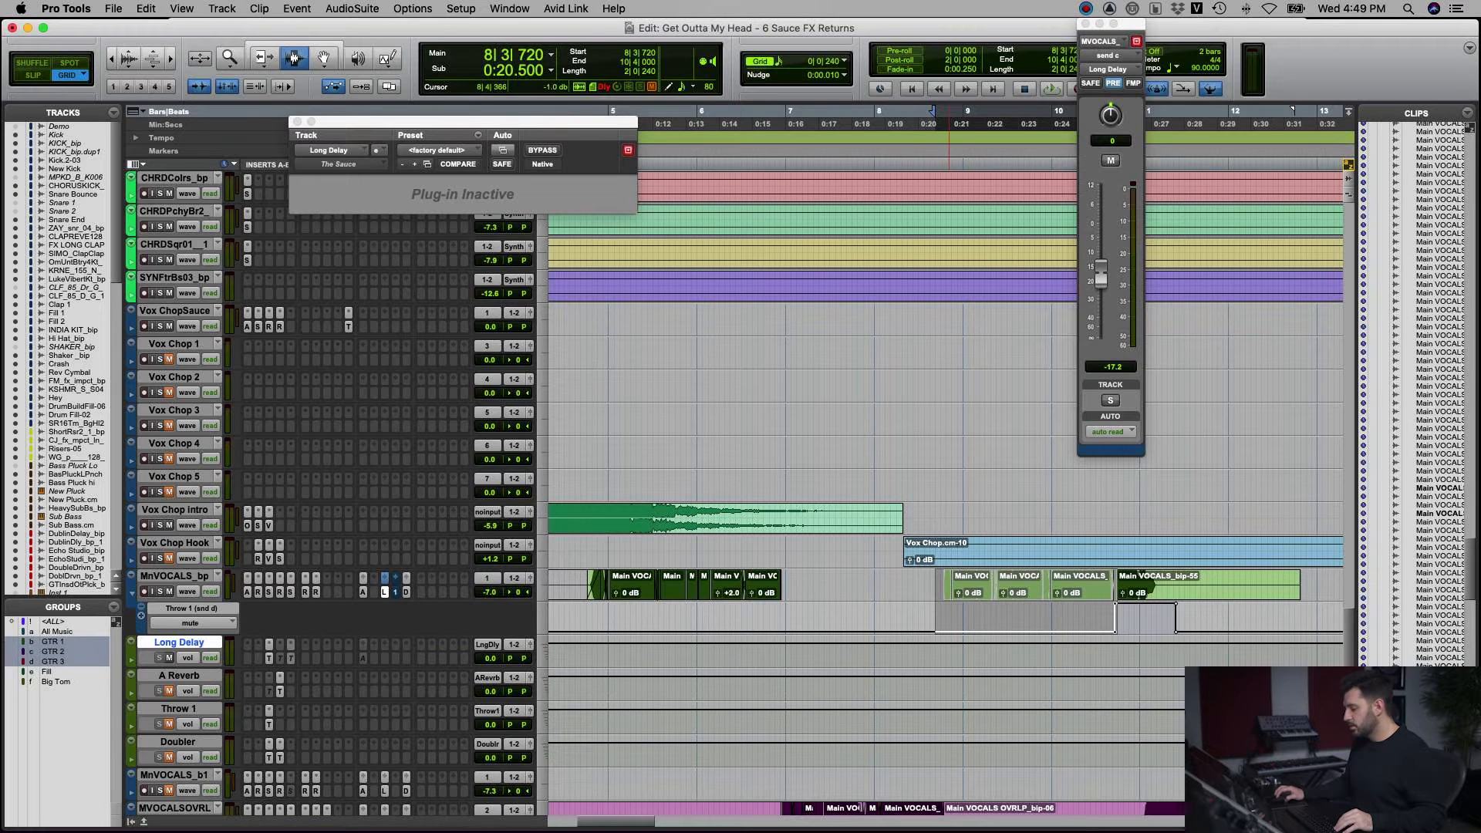
# - Activate The Sauce on the Long Delay track and set the playback start to 8|4|000
pyautogui.click(960, 586)
pyautogui.press('super+bracketright')
pyautogui.press('super+bracketright')
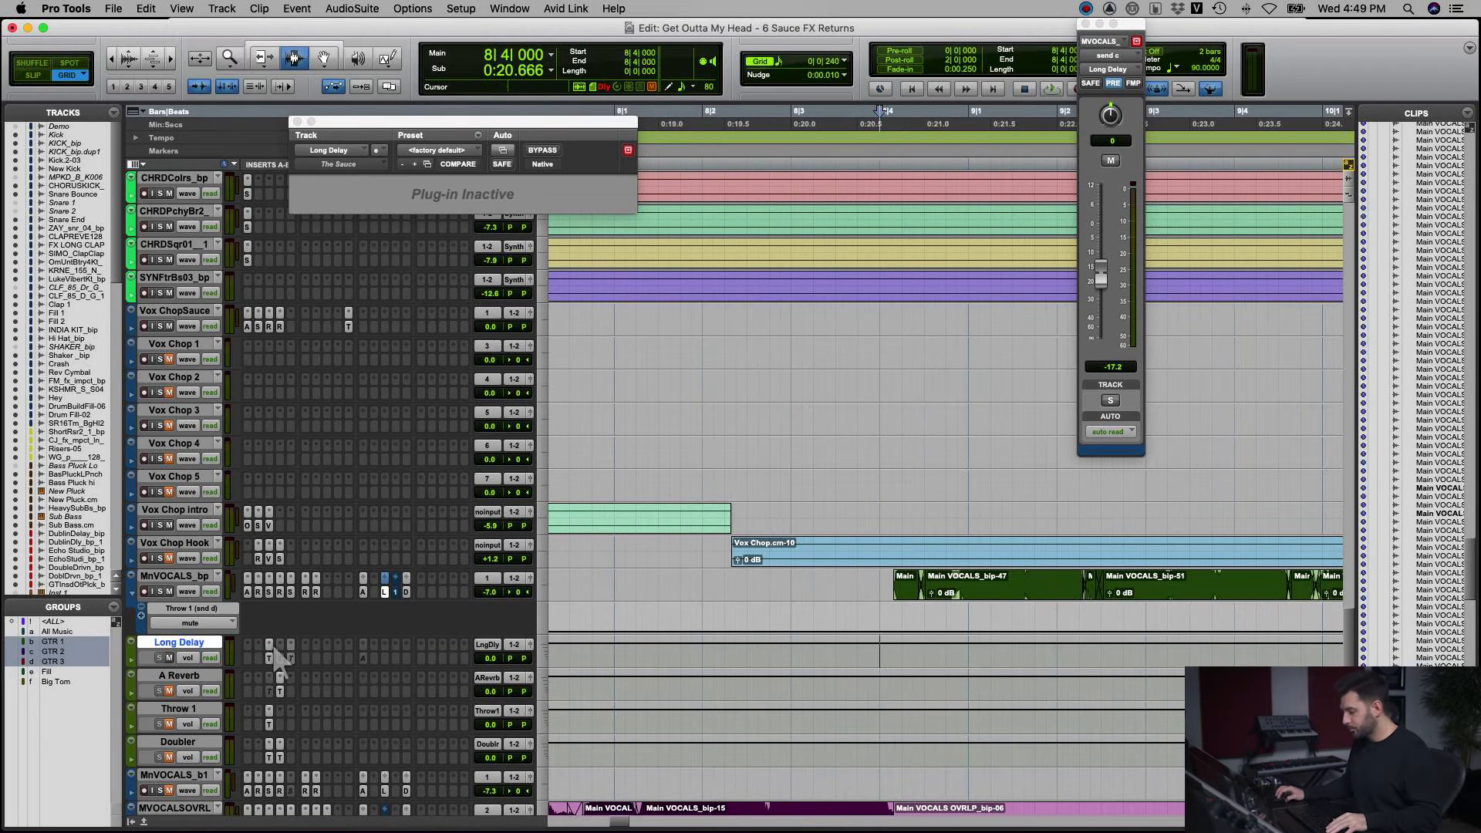
pyautogui.press('super+bracketleft')
pyautogui.press('super+bracketleft')
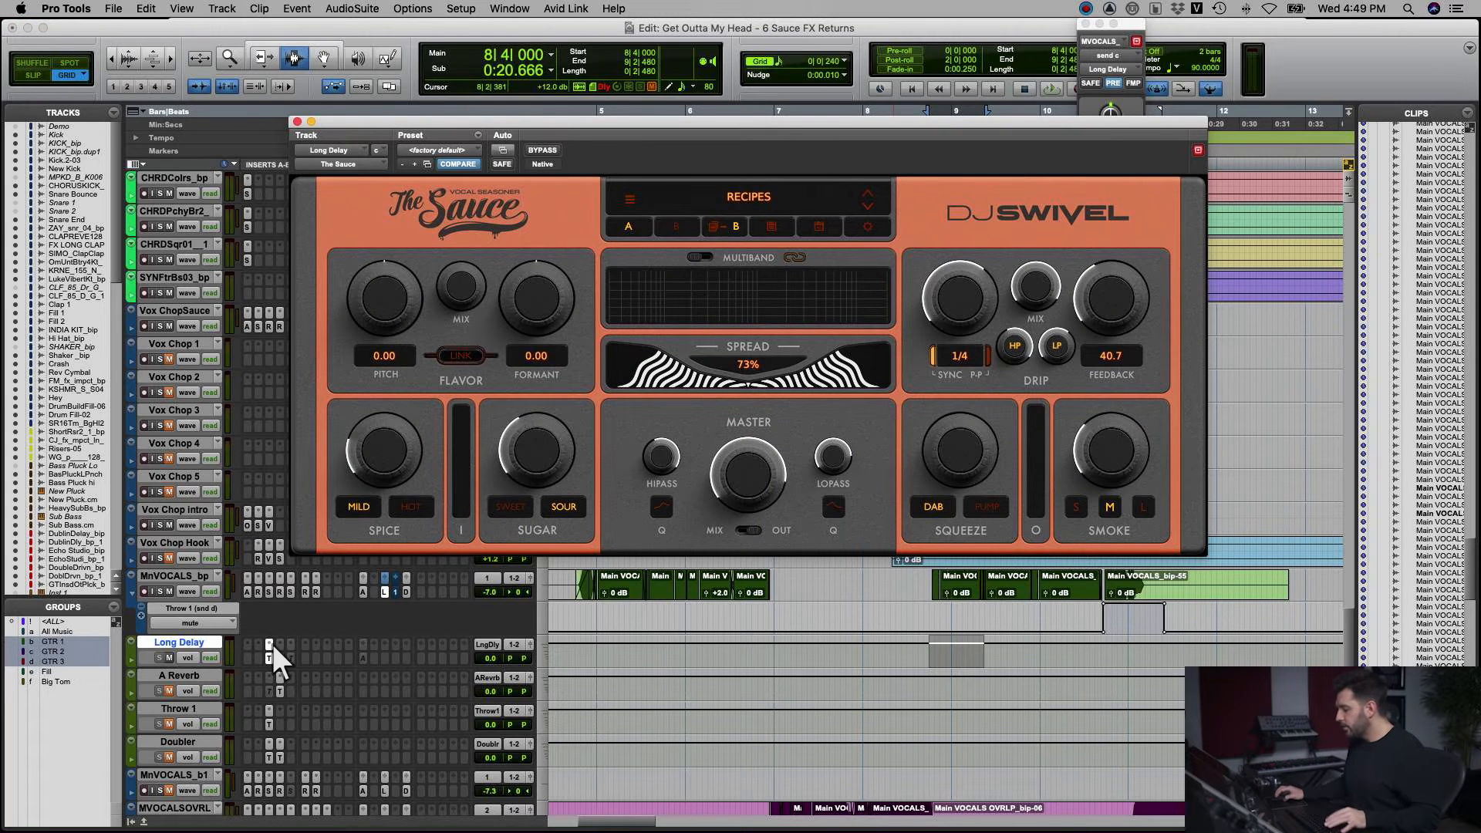
pyautogui.click(928, 652)
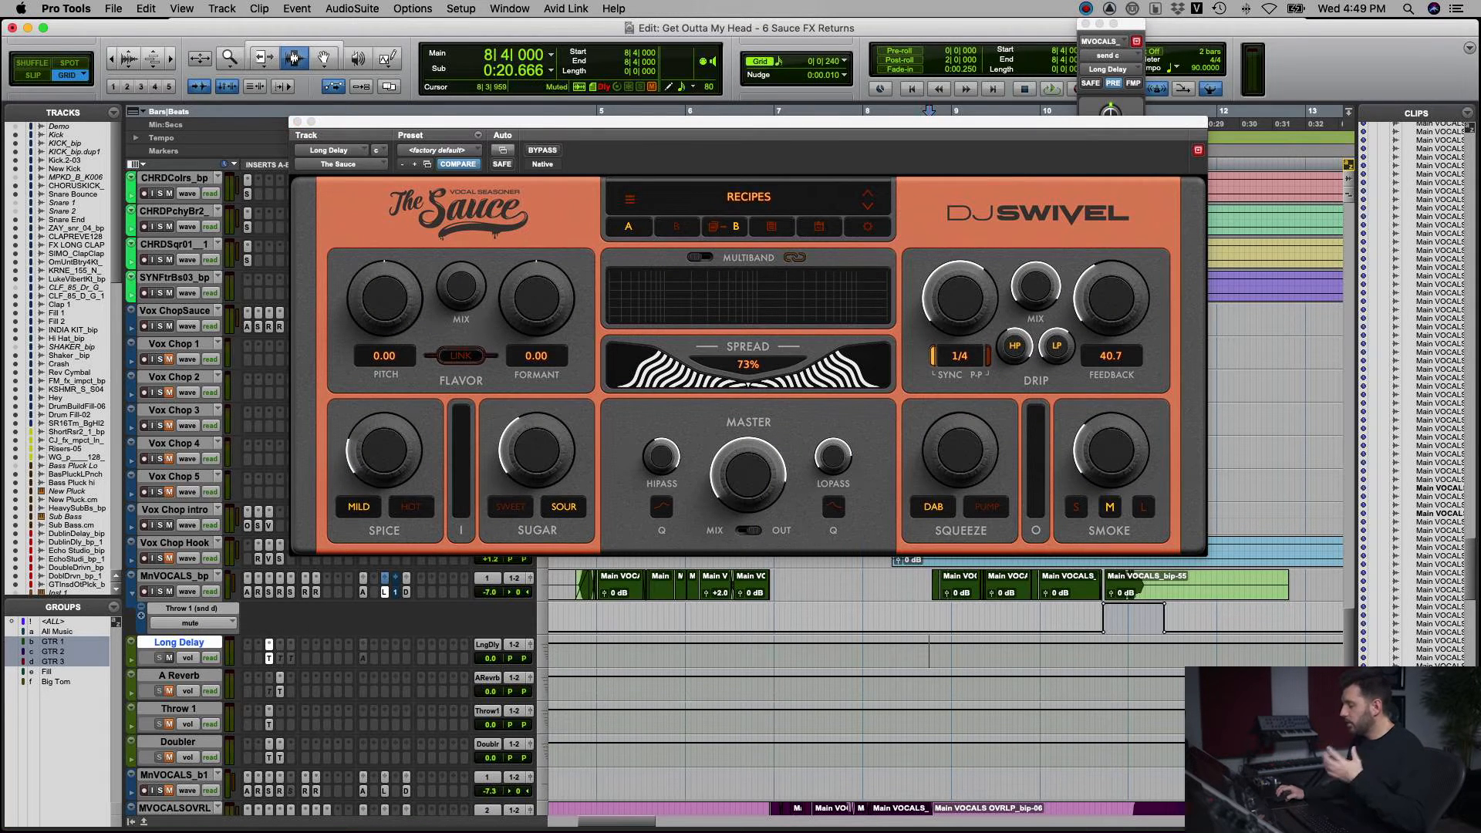
# - Solo the MnVOCALS track and audition the passage through the Long Delay return's The Sauce plug-in
pyautogui.click(1031, 281)
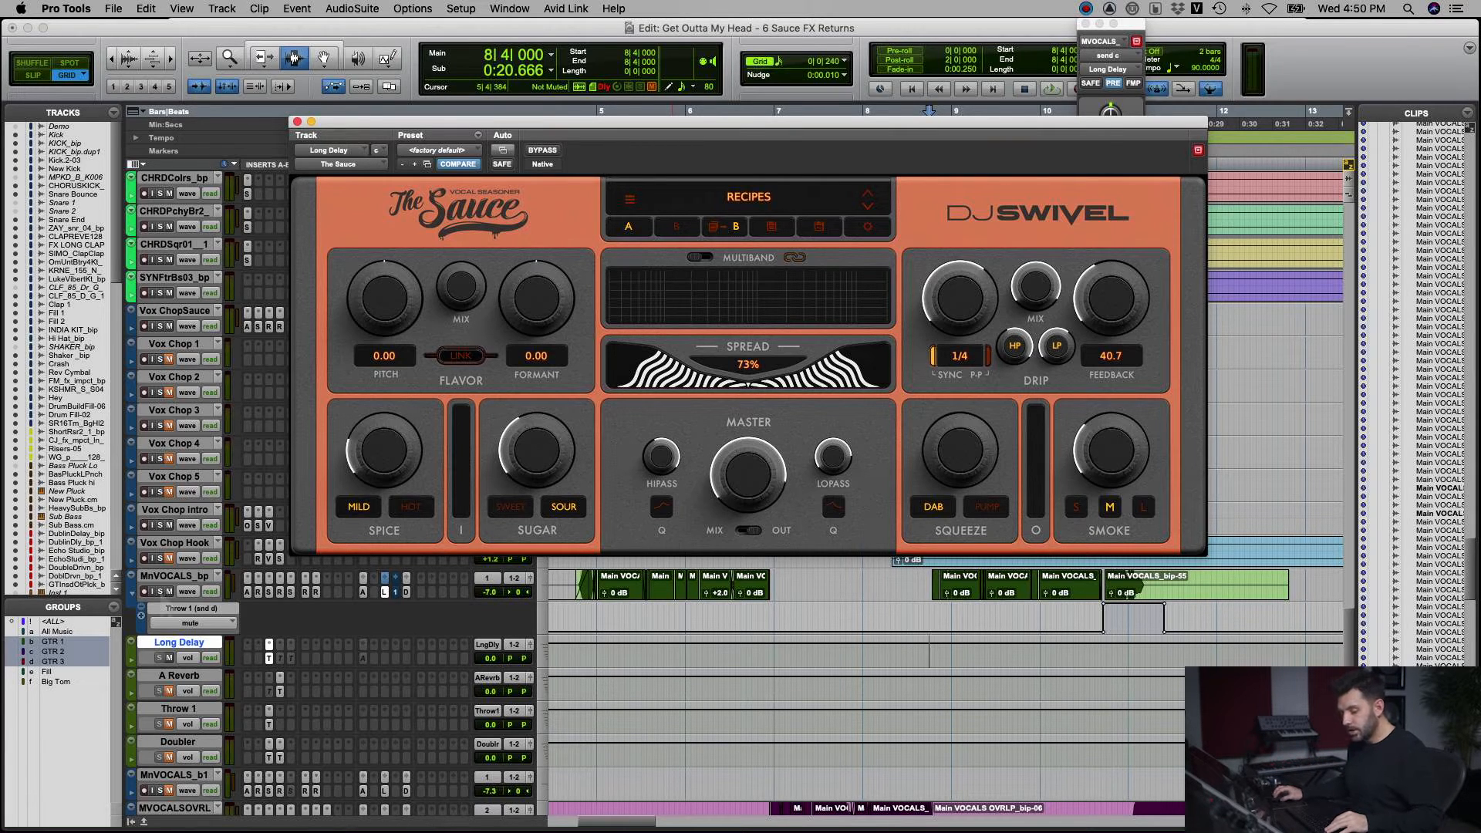
pyautogui.click(160, 591)
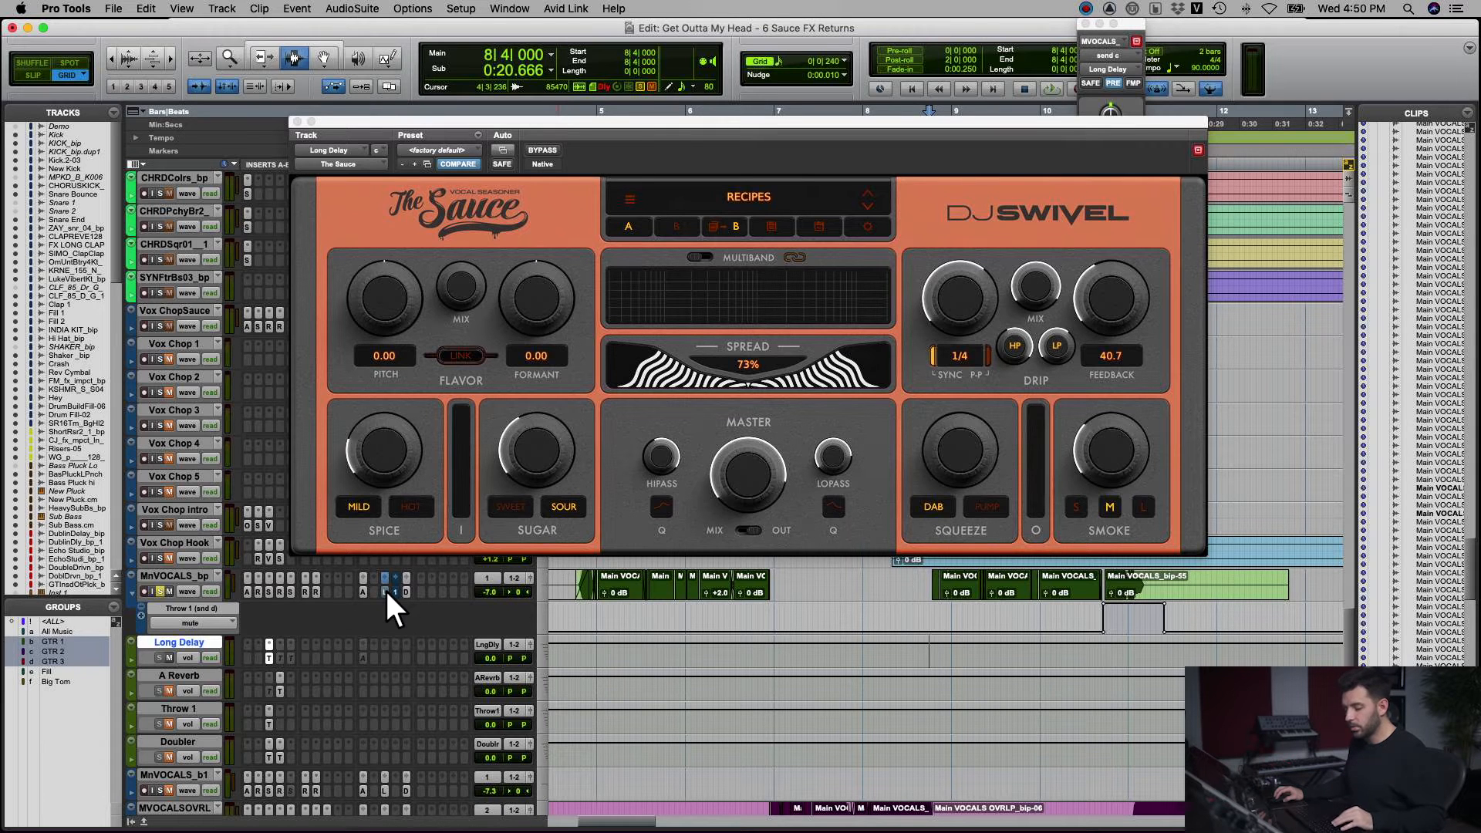
pyautogui.press('space')
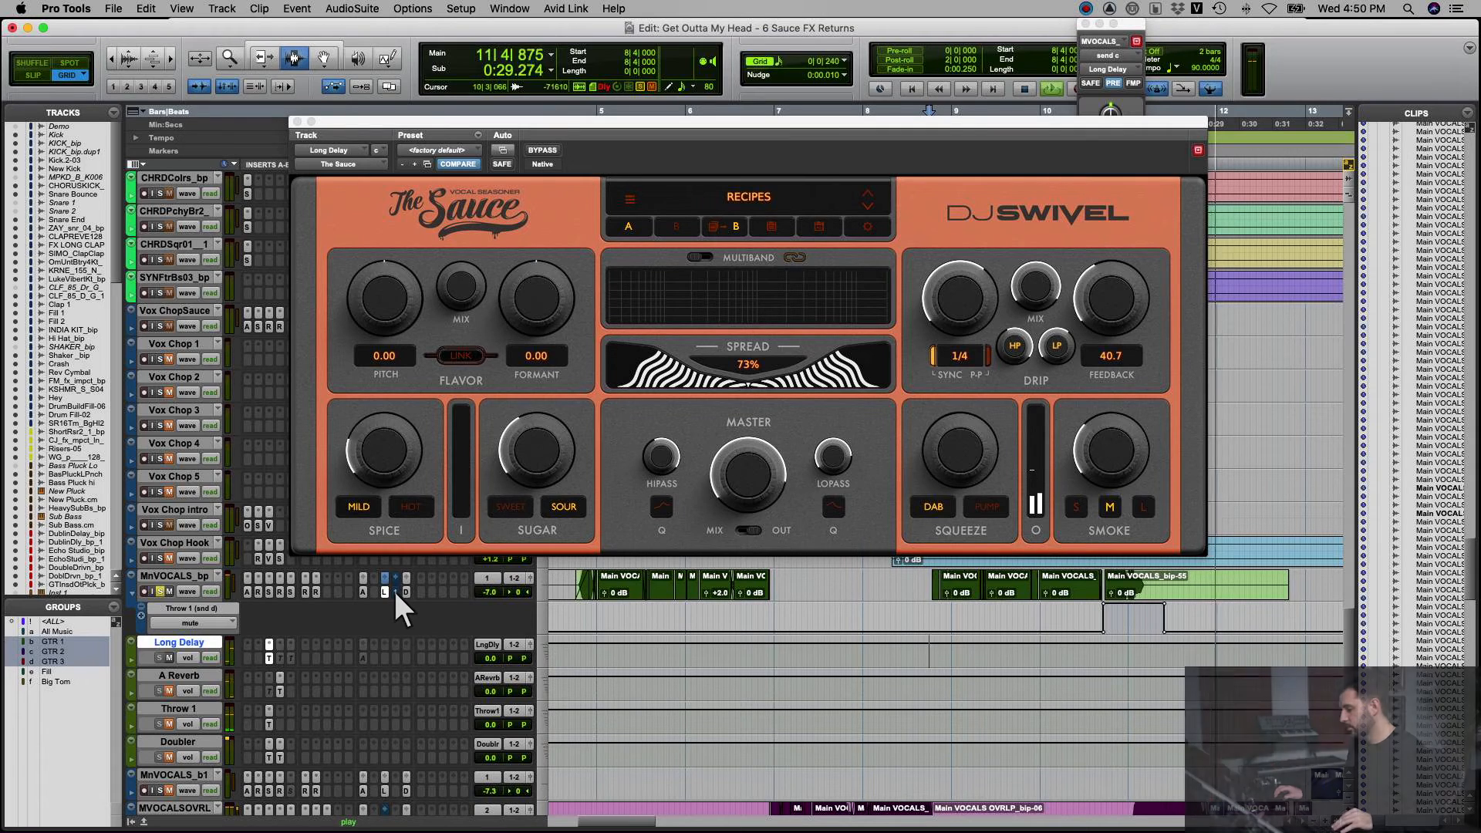
pyautogui.press('space')
pyautogui.press('Tab')
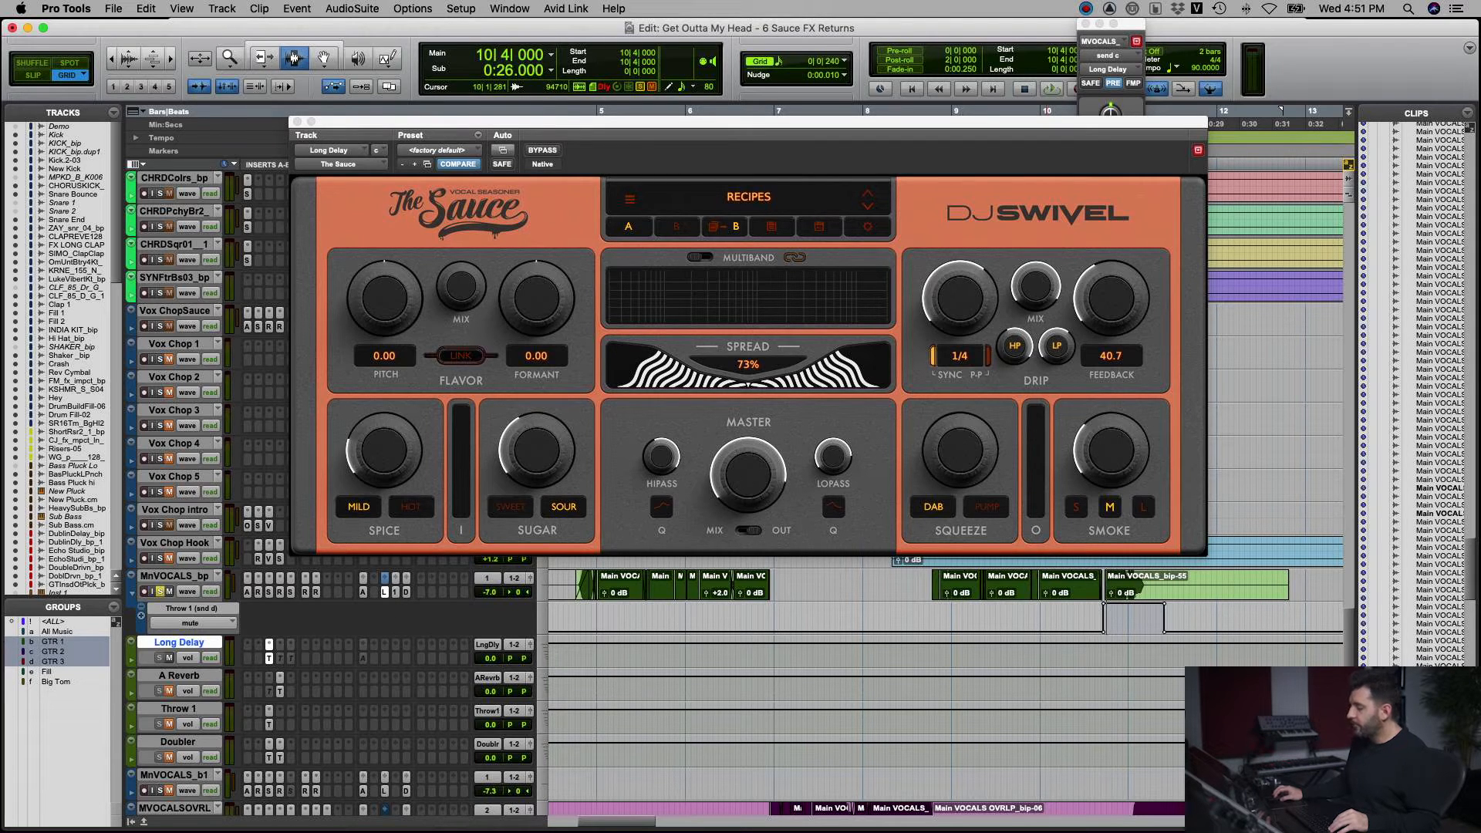
pyautogui.click(1055, 344)
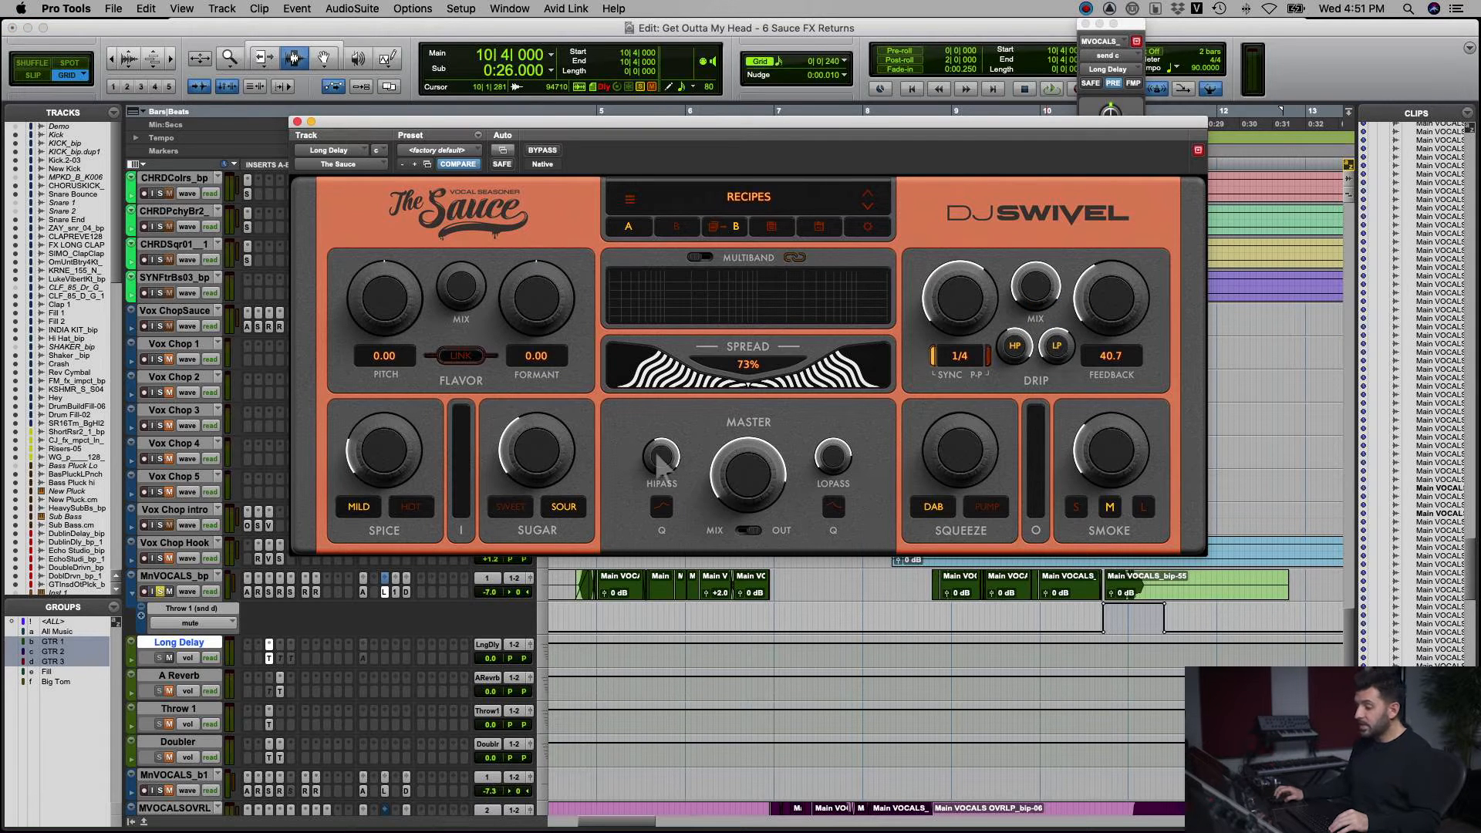
pyautogui.moveTo(832, 455)
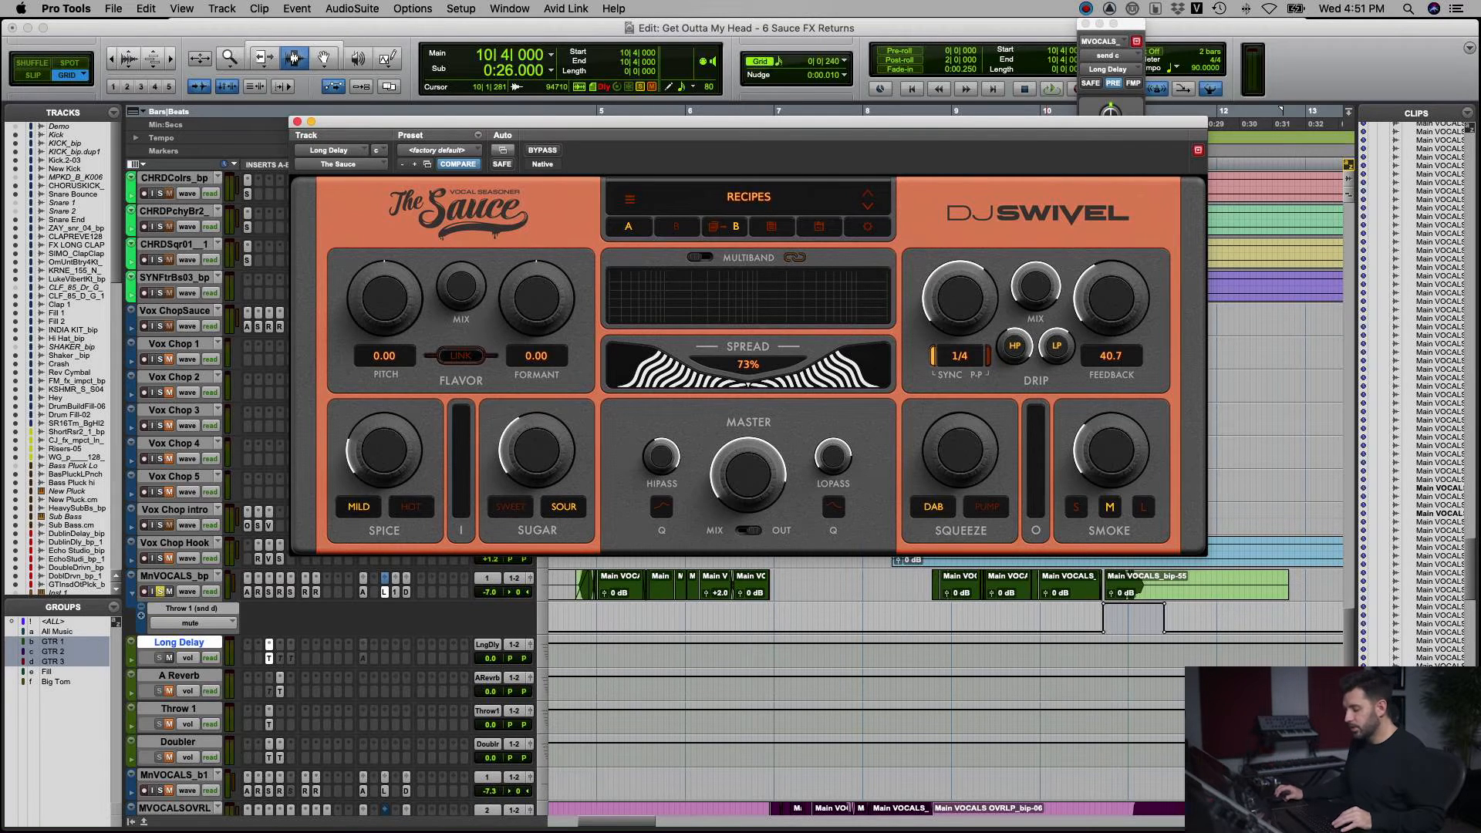
# - Play the vocal while raising the Sour Sugar amount to 96%, and bring it back down below 60%
pyautogui.press('space')
pyautogui.moveTo(532, 463); pyautogui.dragTo(531, 442)
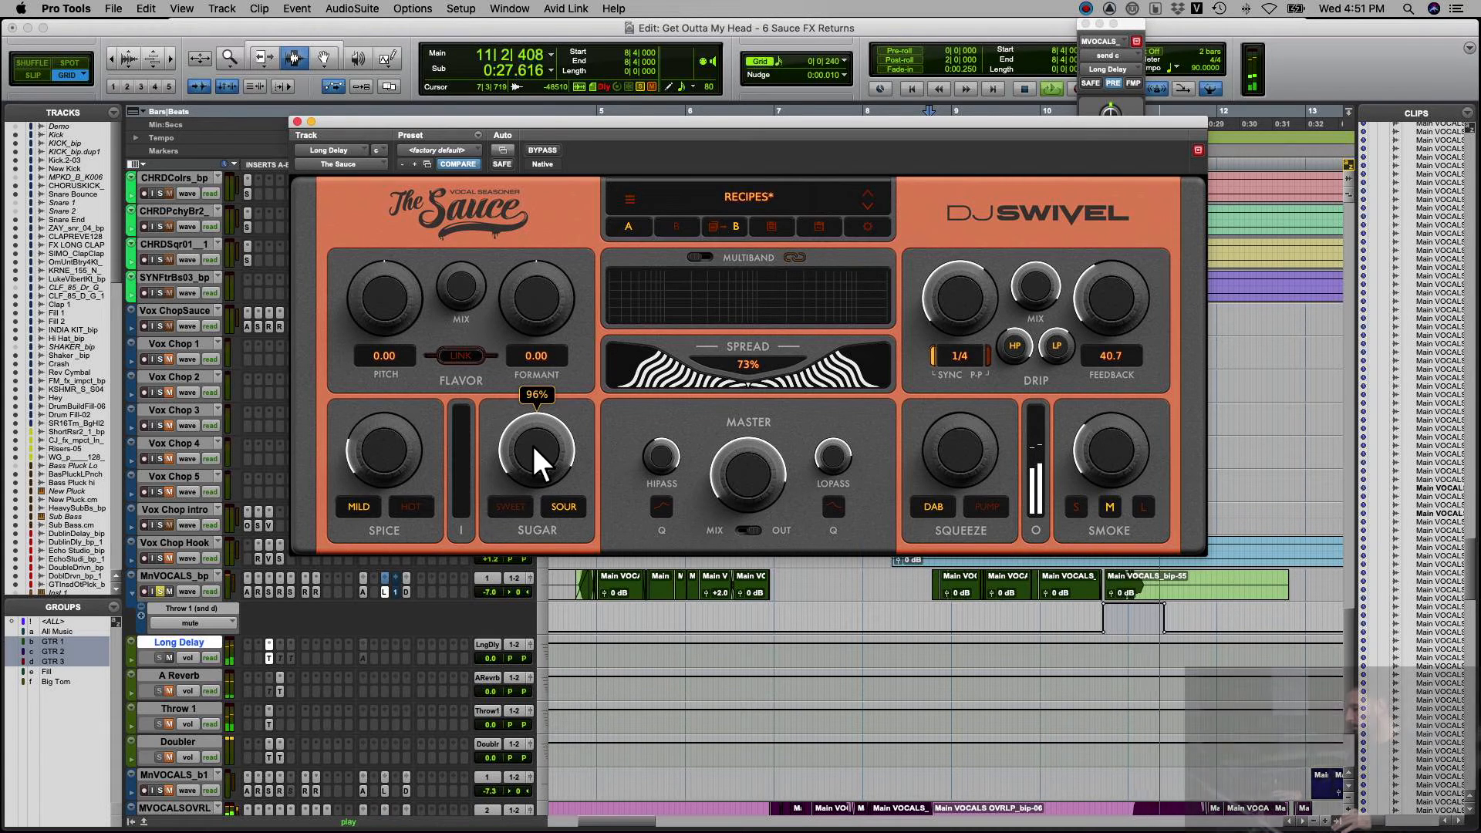
pyautogui.scroll(-5, 530, 442)
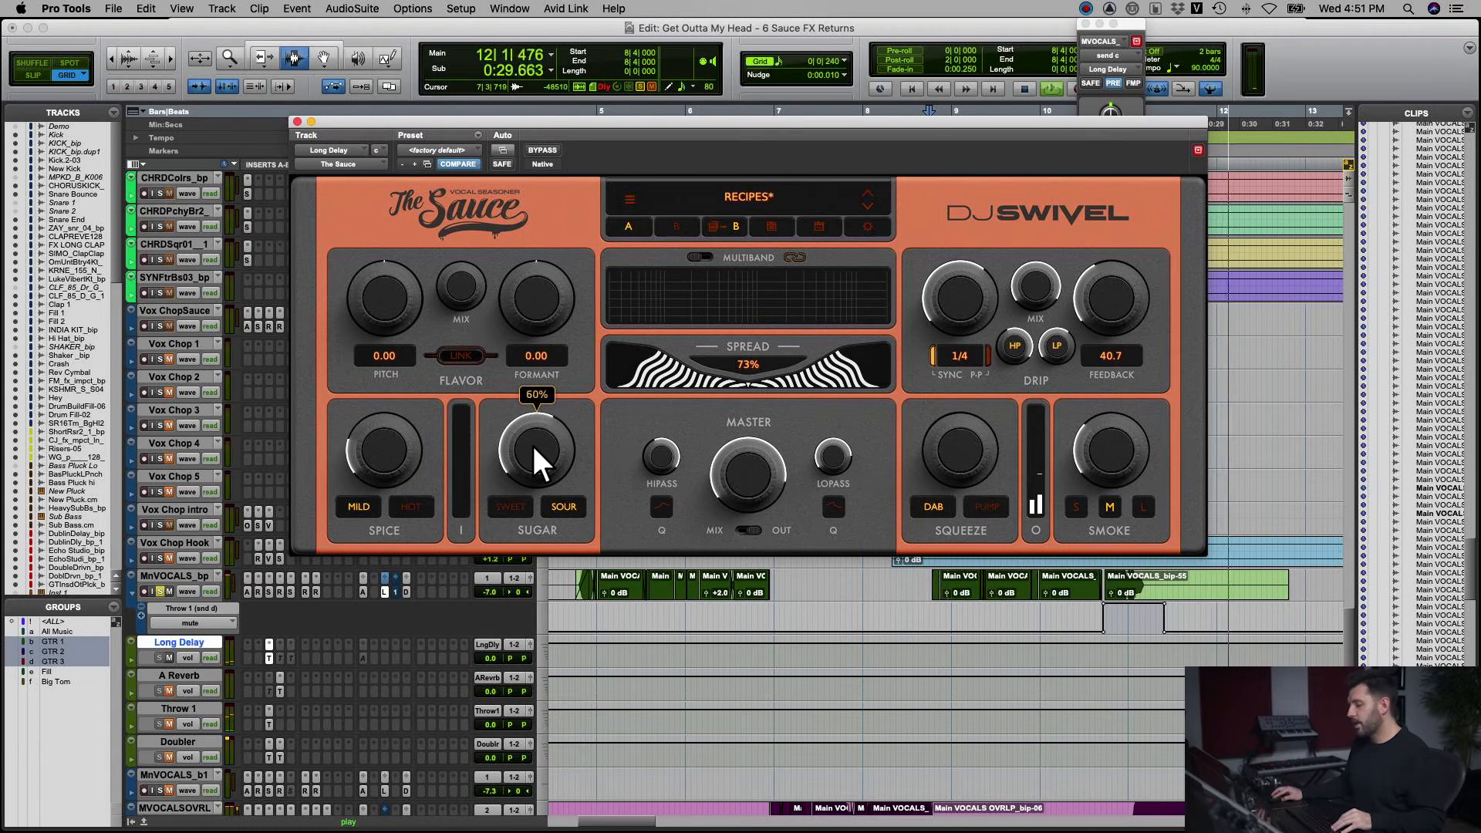
pyautogui.scroll(-2, 530, 443)
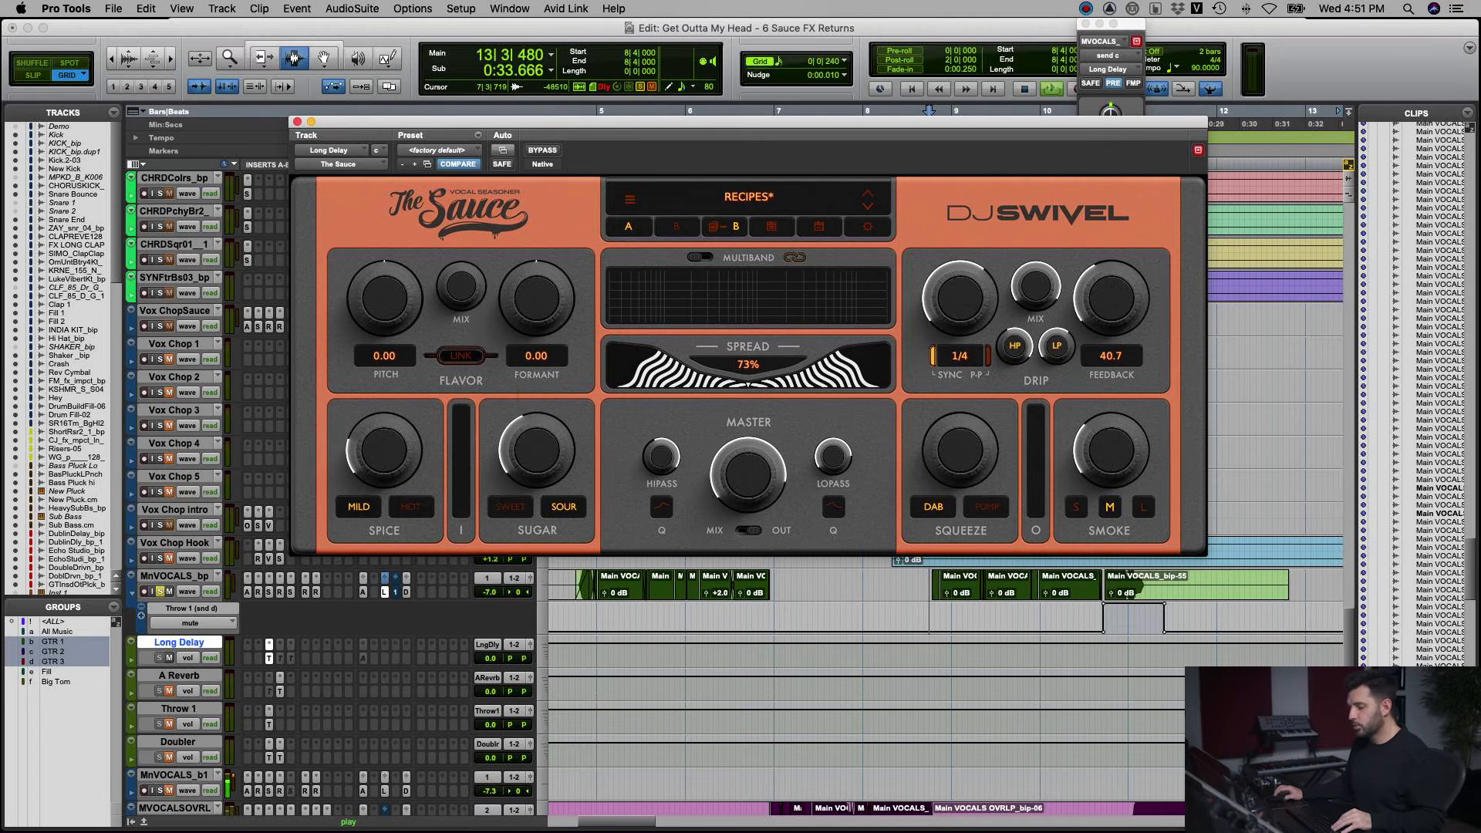
# - Stop the vocal playback and set the playback start to 8|3|720, just before the vocal phrase
pyautogui.press('space')
pyautogui.click(918, 586)
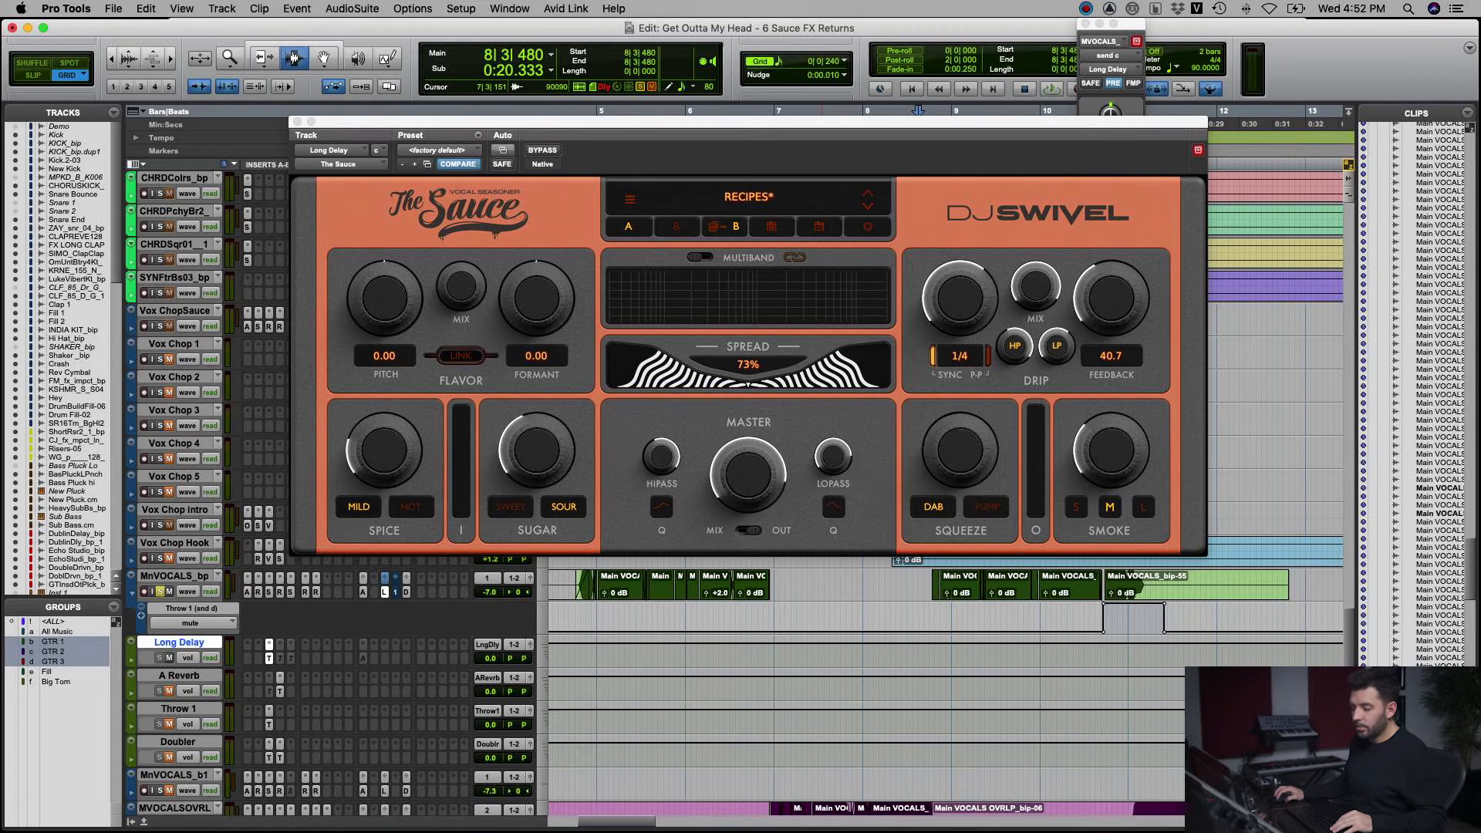
pyautogui.press('KP_Add')
# - Play the vocal while raising the Mild Spice amount to 57%, and bring it back down
pyautogui.press('space')
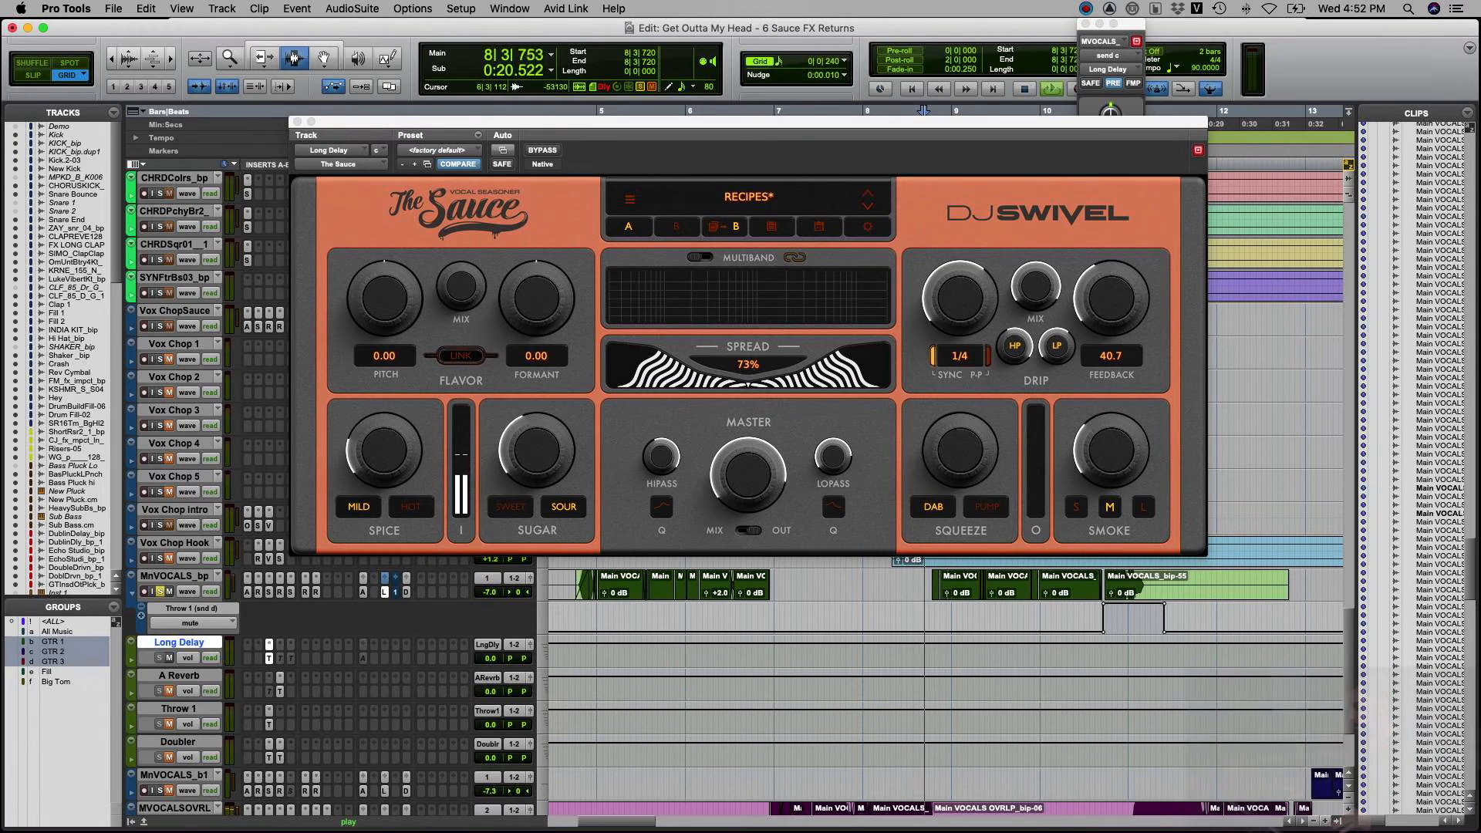
pyautogui.click(381, 446)
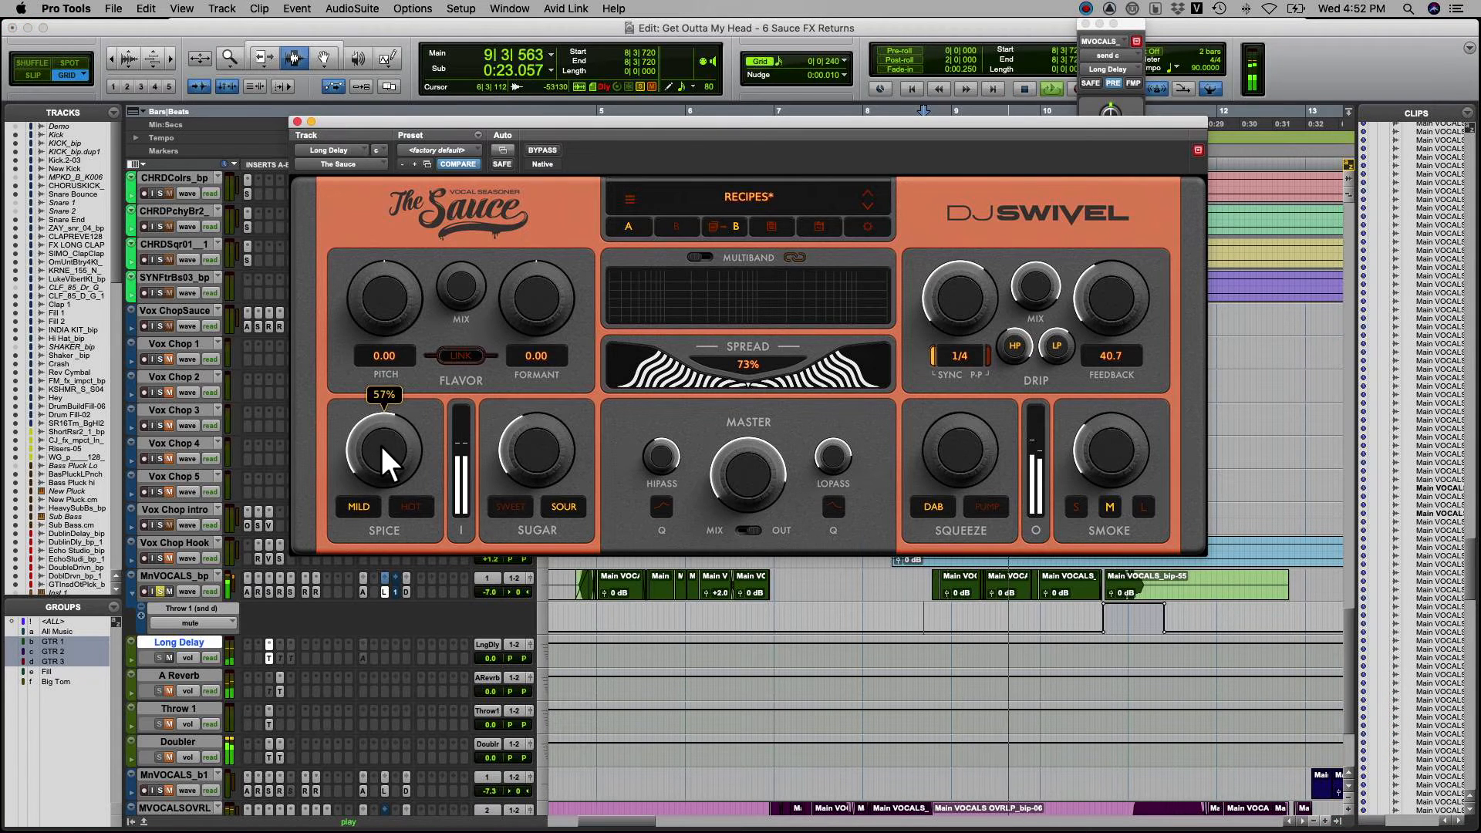
pyautogui.moveTo(381, 444); pyautogui.dragTo(381, 445)
pyautogui.press('space')
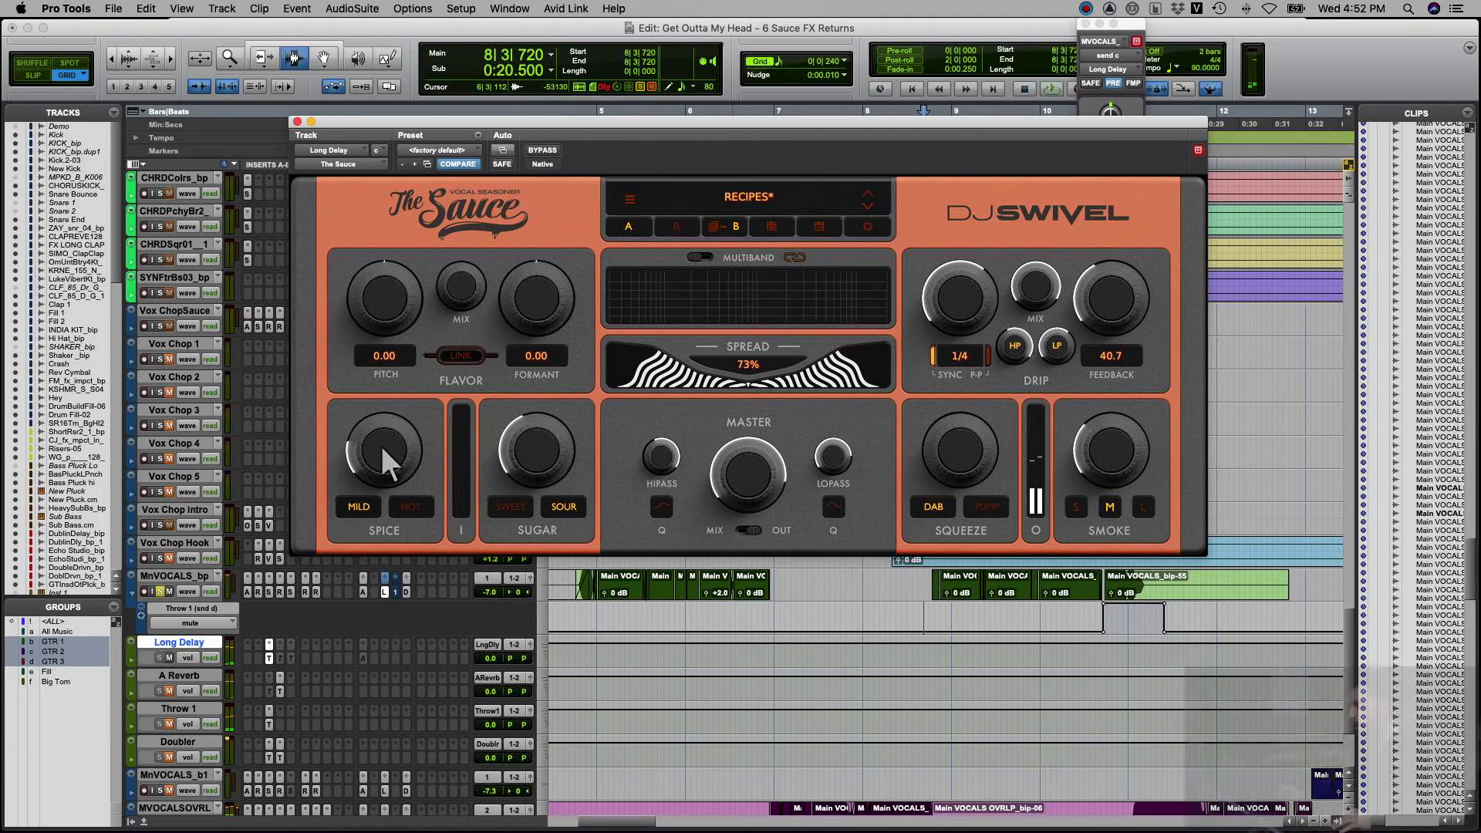
# - Audition Hot Spice up to 91%, and return Spice to 31% in Mild mode
pyautogui.click(414, 503)
pyautogui.press('space')
pyautogui.moveTo(381, 446); pyautogui.dragTo(379, 442)
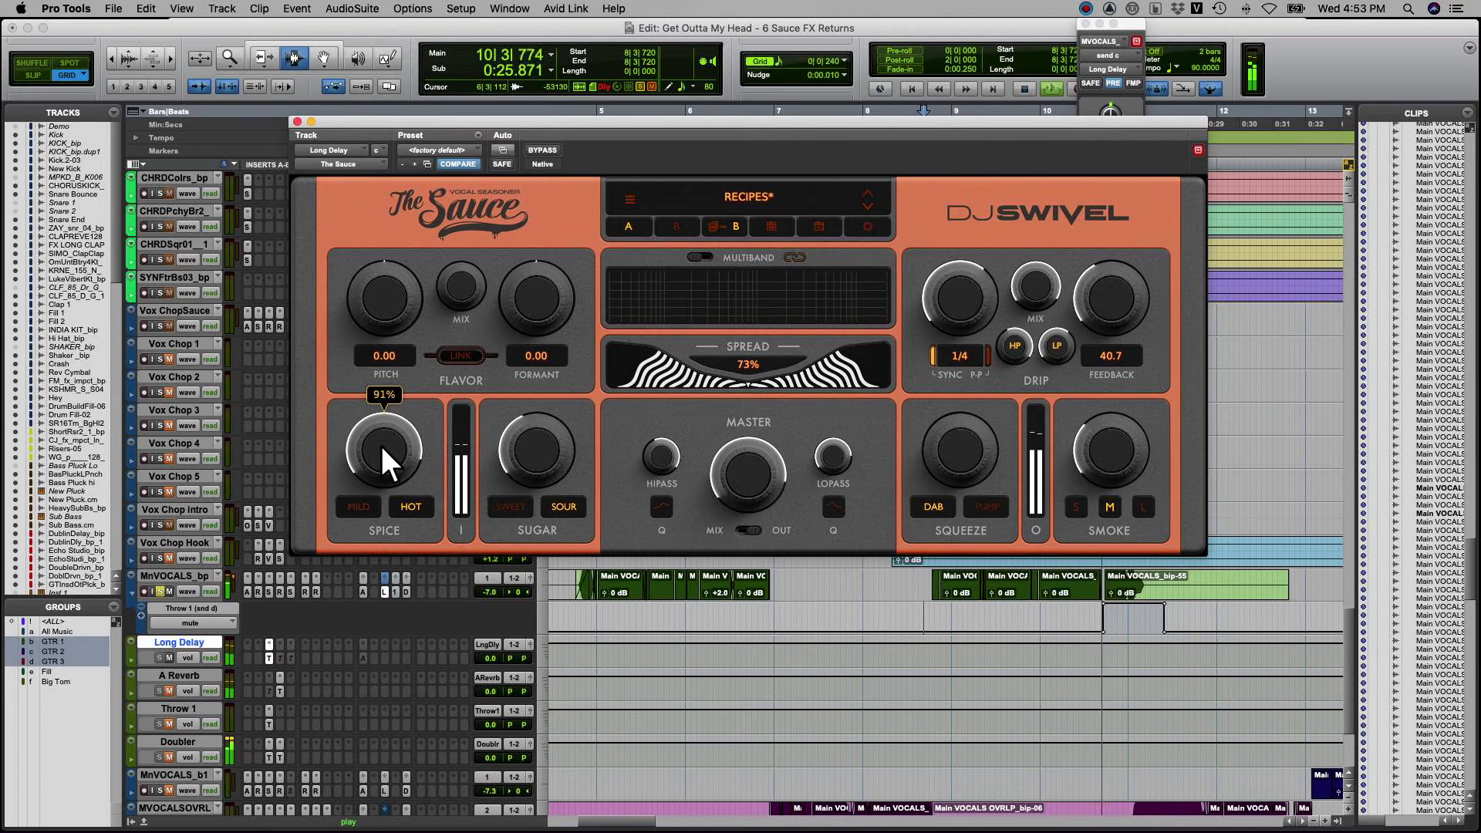
pyautogui.press('space')
pyautogui.moveTo(381, 446); pyautogui.dragTo(381, 446)
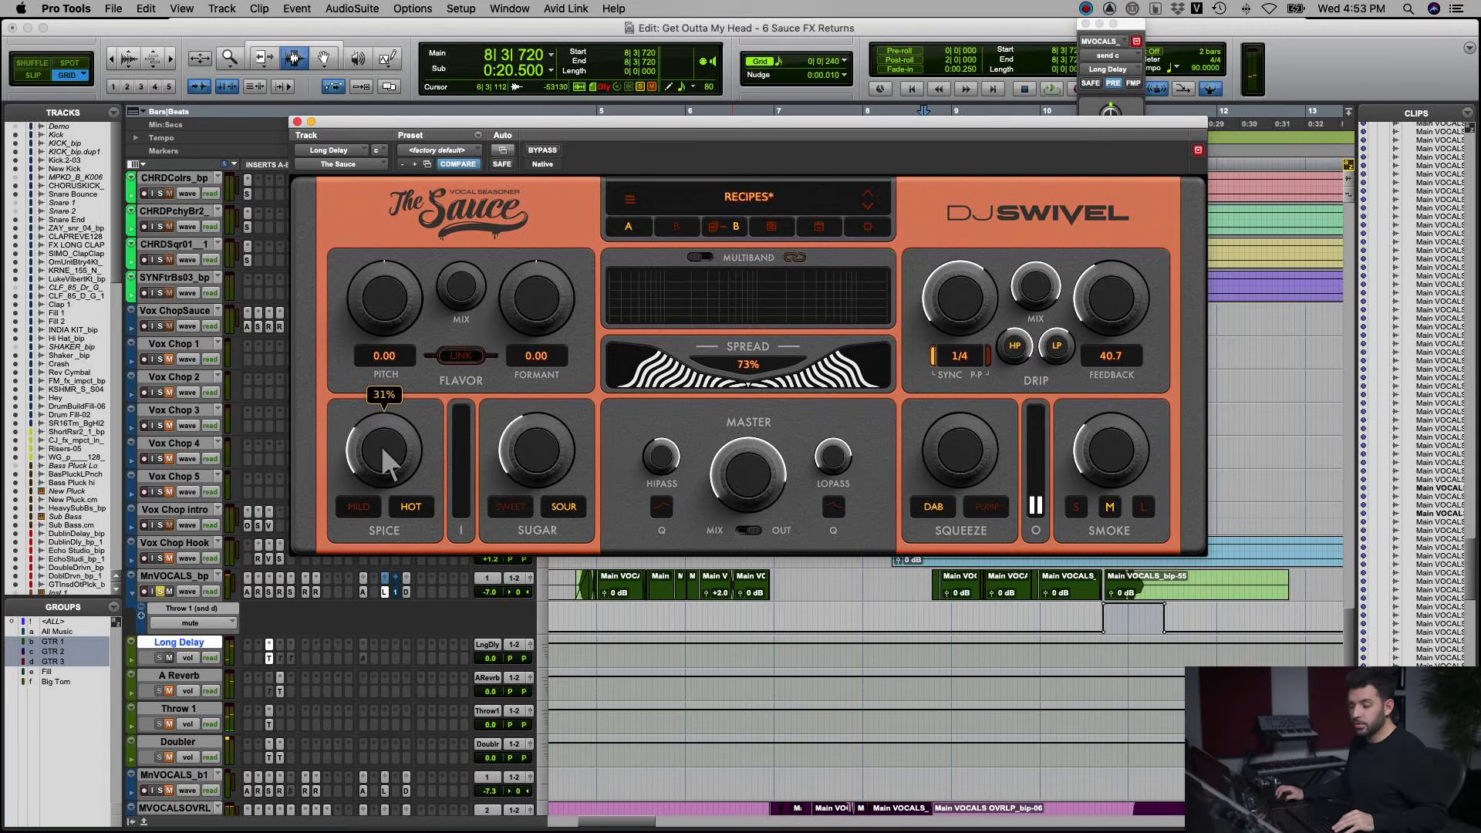
pyautogui.click(359, 507)
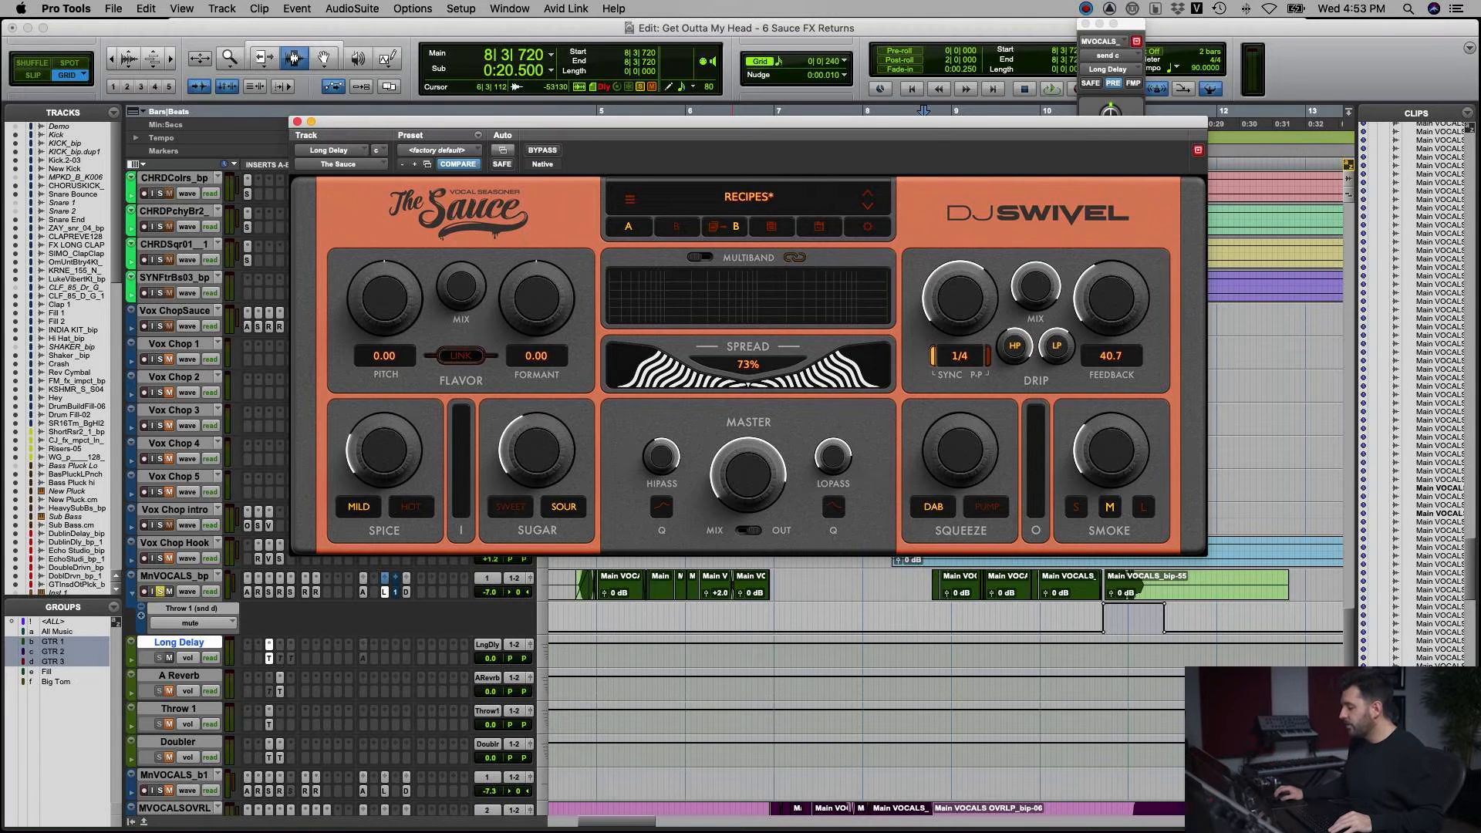
# - Audition the vocal from 8|4|000 through the Long Delay with Smoke on M
pyautogui.click(1108, 506)
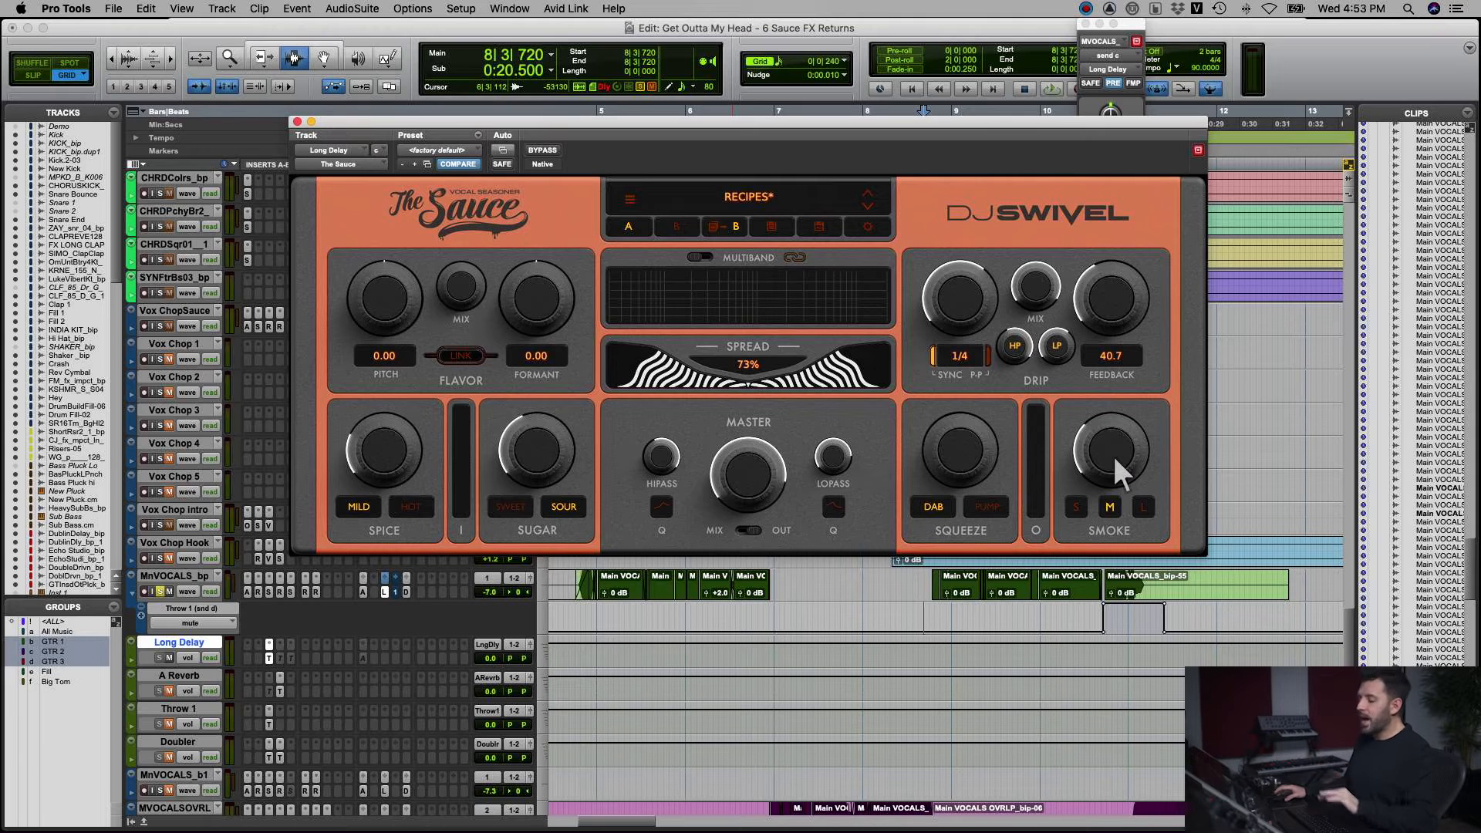
pyautogui.moveTo(1112, 452)
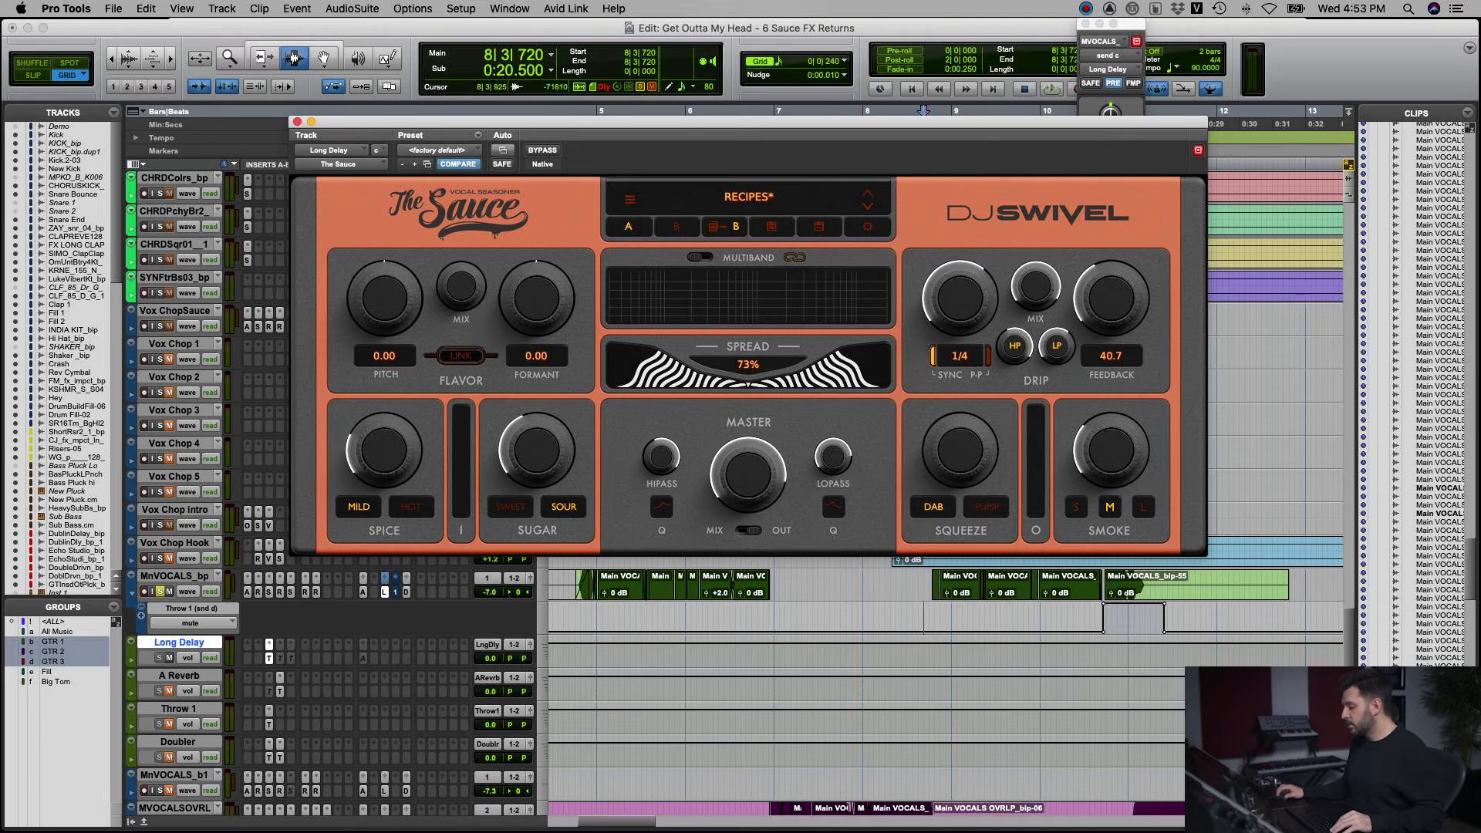
pyautogui.click(929, 586)
pyautogui.press('space')
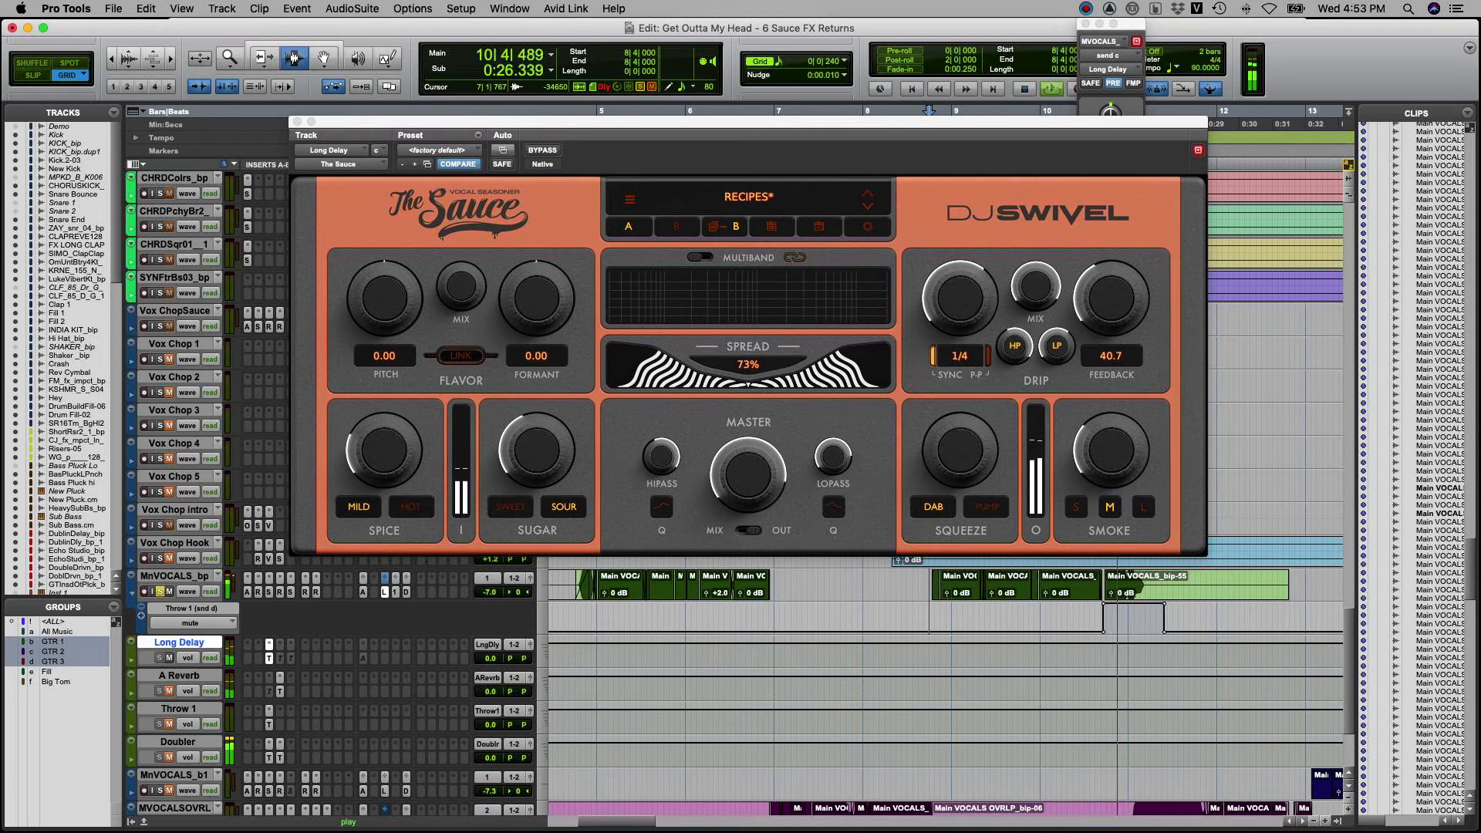
pyautogui.press('space')
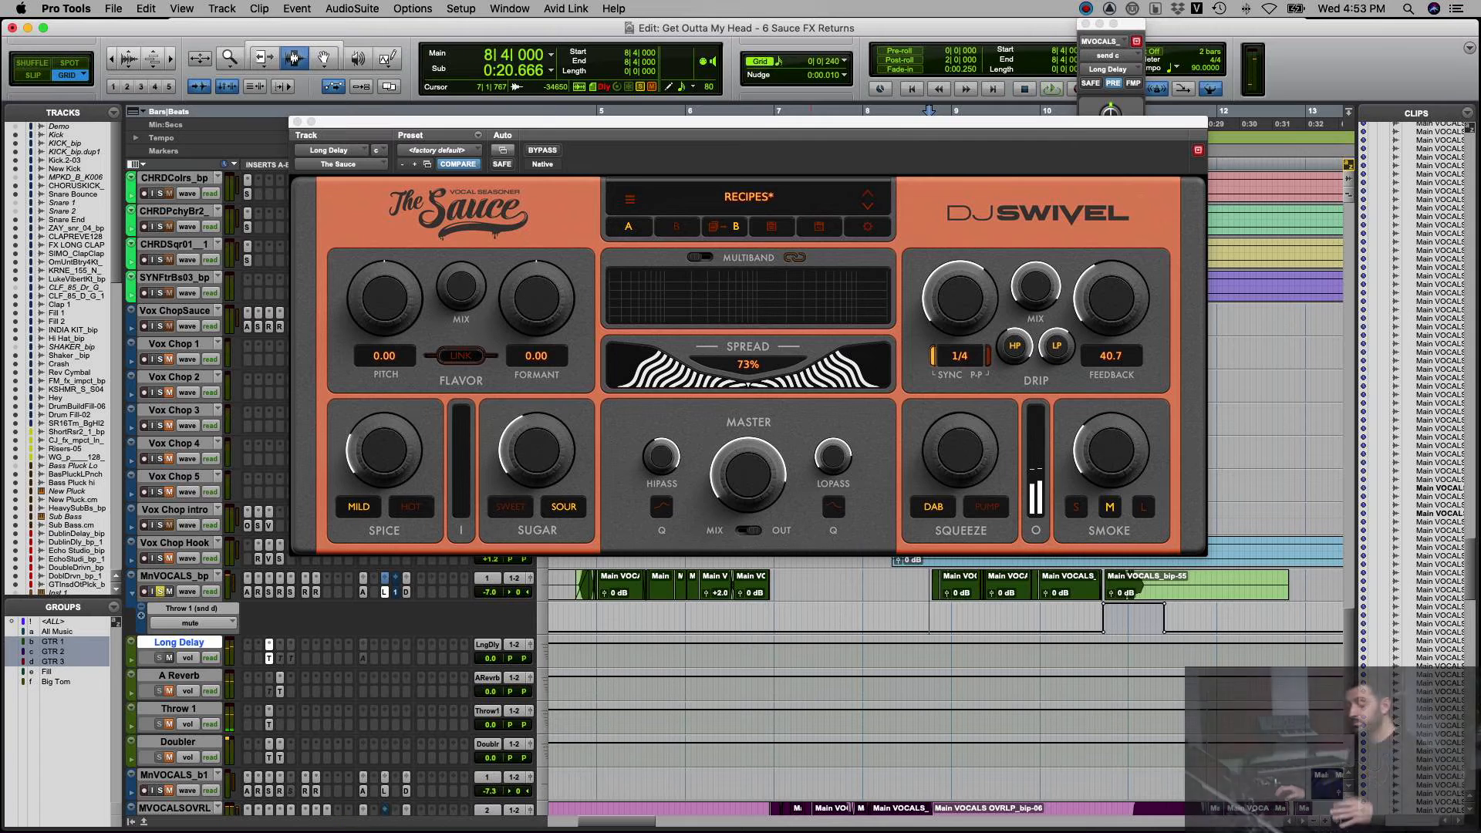
# - Deactivate the current The Sauce insert on Long Delay, activate the next one, and set the playback start to 8|3|720
pyautogui.keyDown('ctrl'); pyautogui.keyDown('super'); pyautogui.click(267, 645); pyautogui.keyUp('super'); pyautogui.keyUp('ctrl')
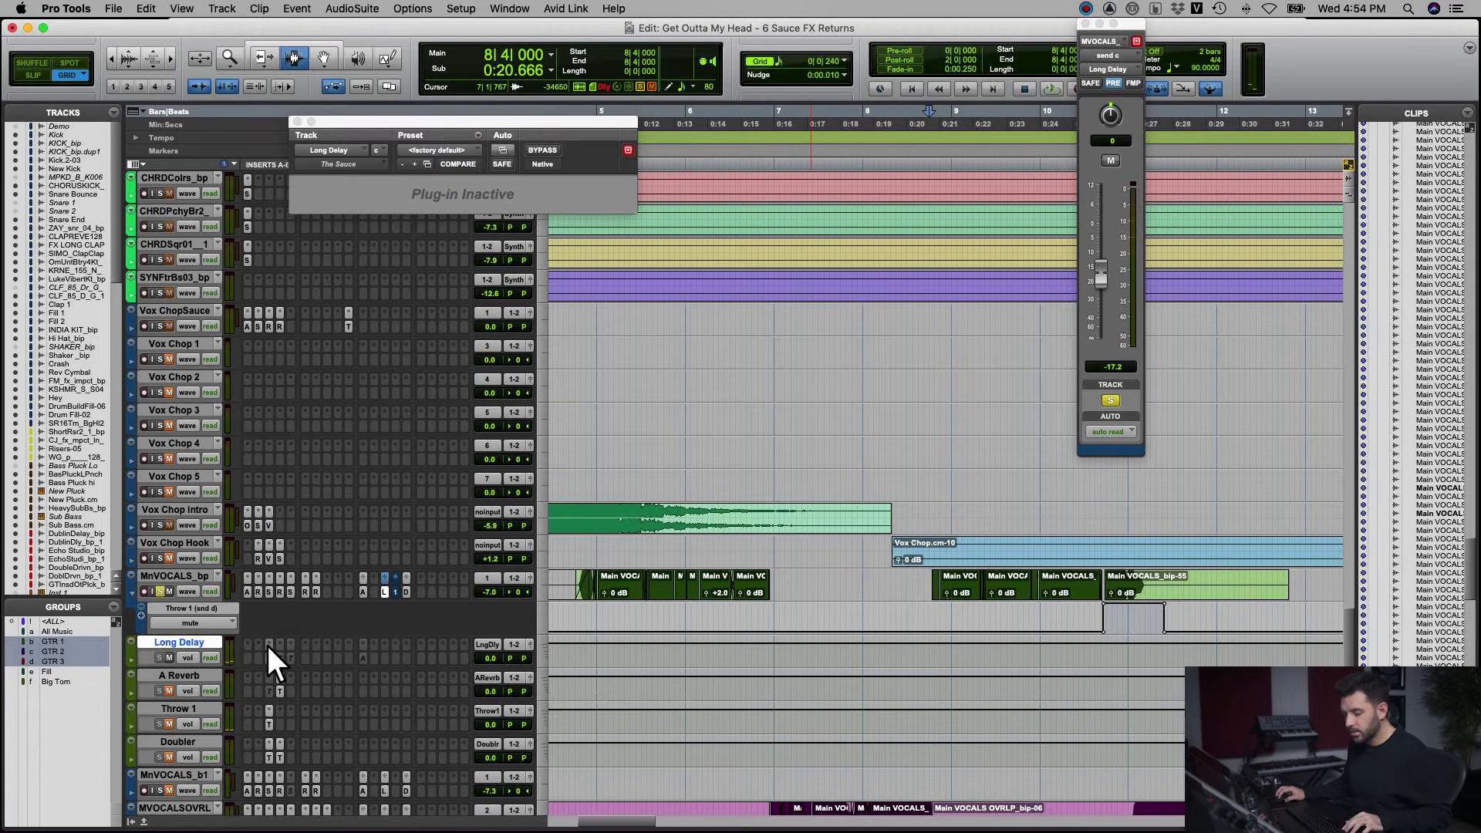
pyautogui.keyDown('ctrl'); pyautogui.keyDown('super'); pyautogui.click(282, 645); pyautogui.keyUp('super'); pyautogui.keyUp('ctrl')
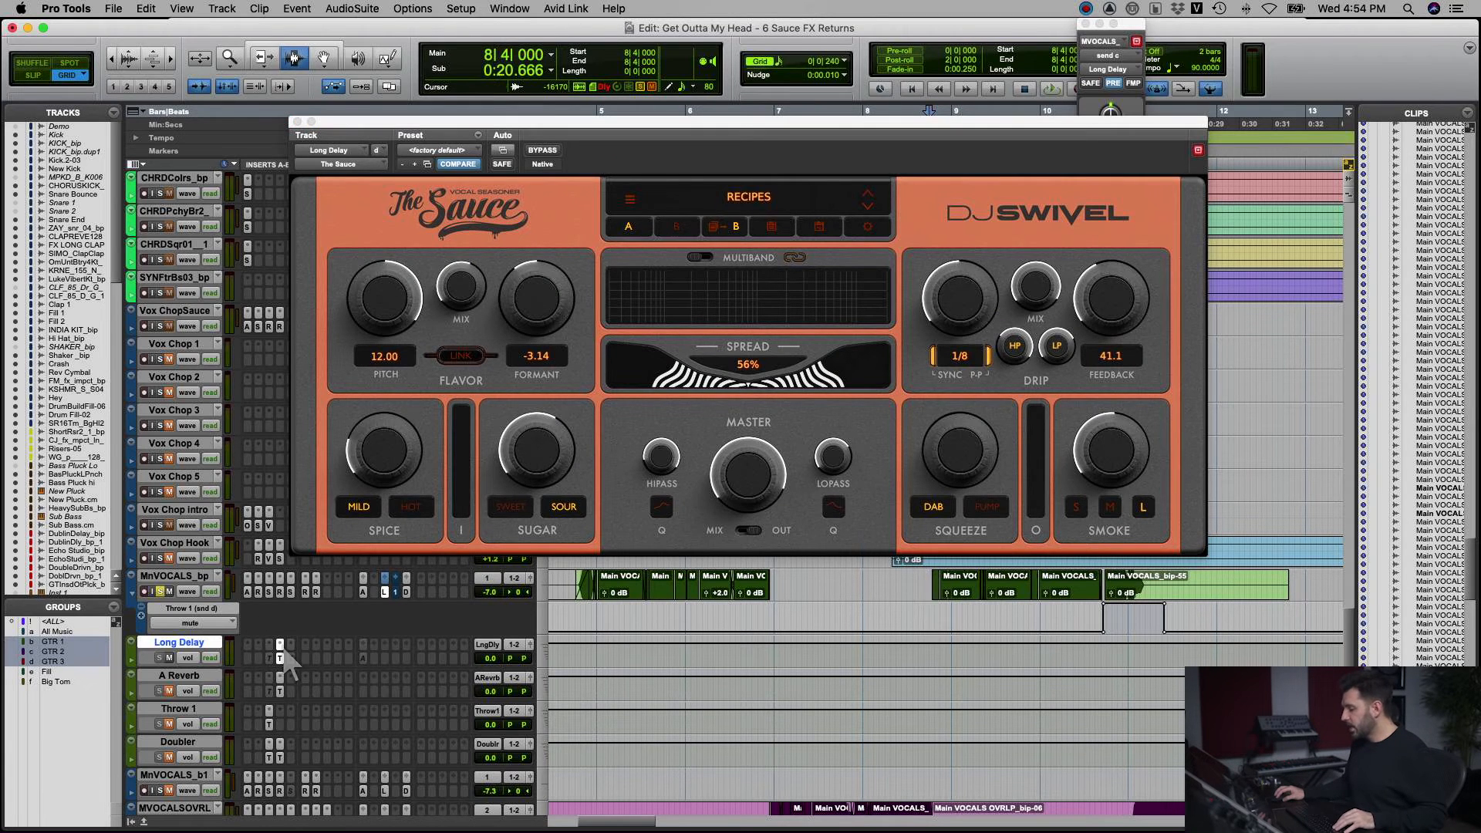
pyautogui.click(925, 591)
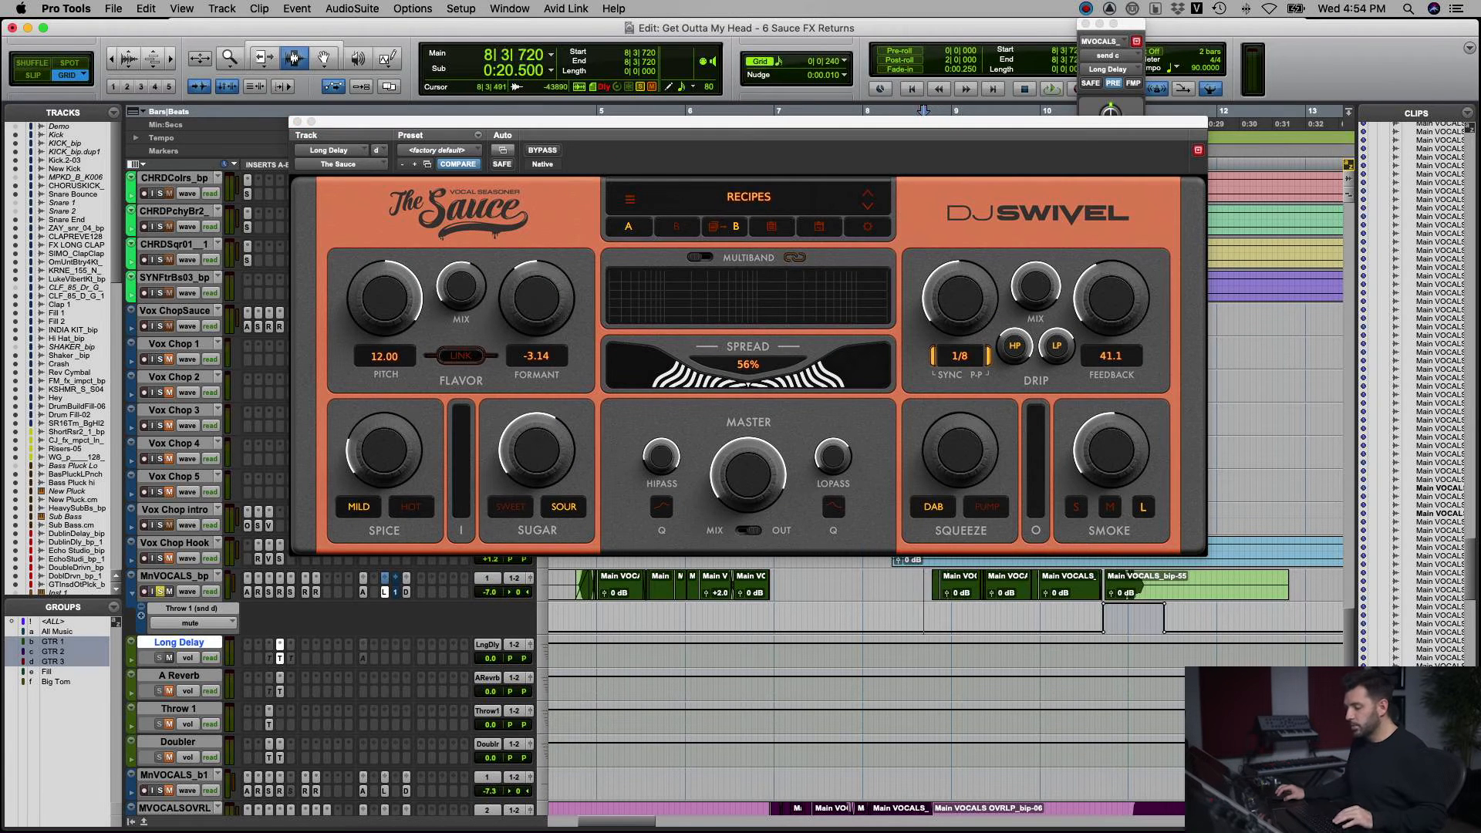
# - Audition the vocal through the pitch-shifted Long Delay variation, pointing out its long Smoke, Pitch and Flavor Mix
pyautogui.click(1145, 507)
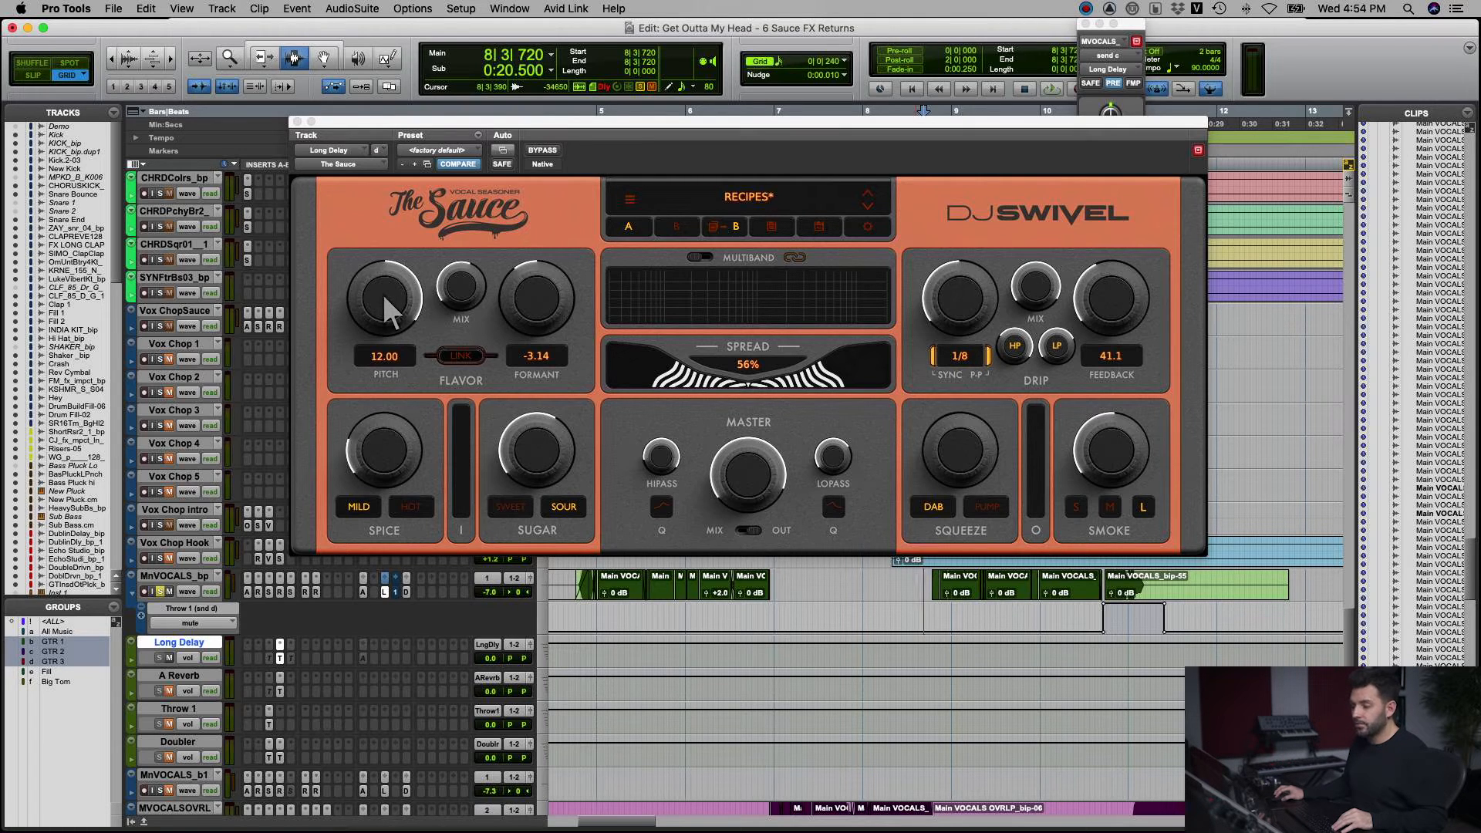
pyautogui.click(458, 285)
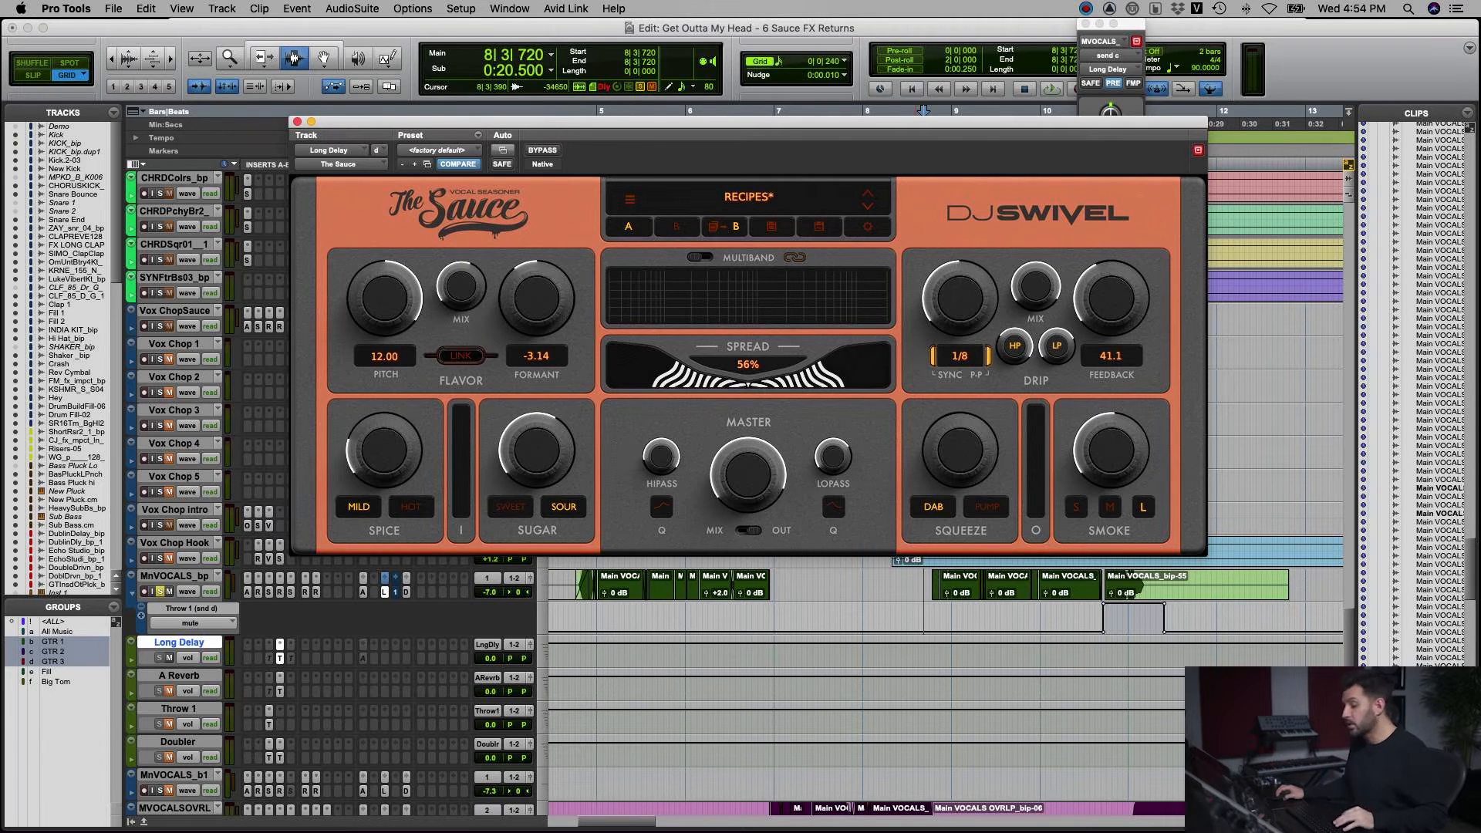
pyautogui.press('space')
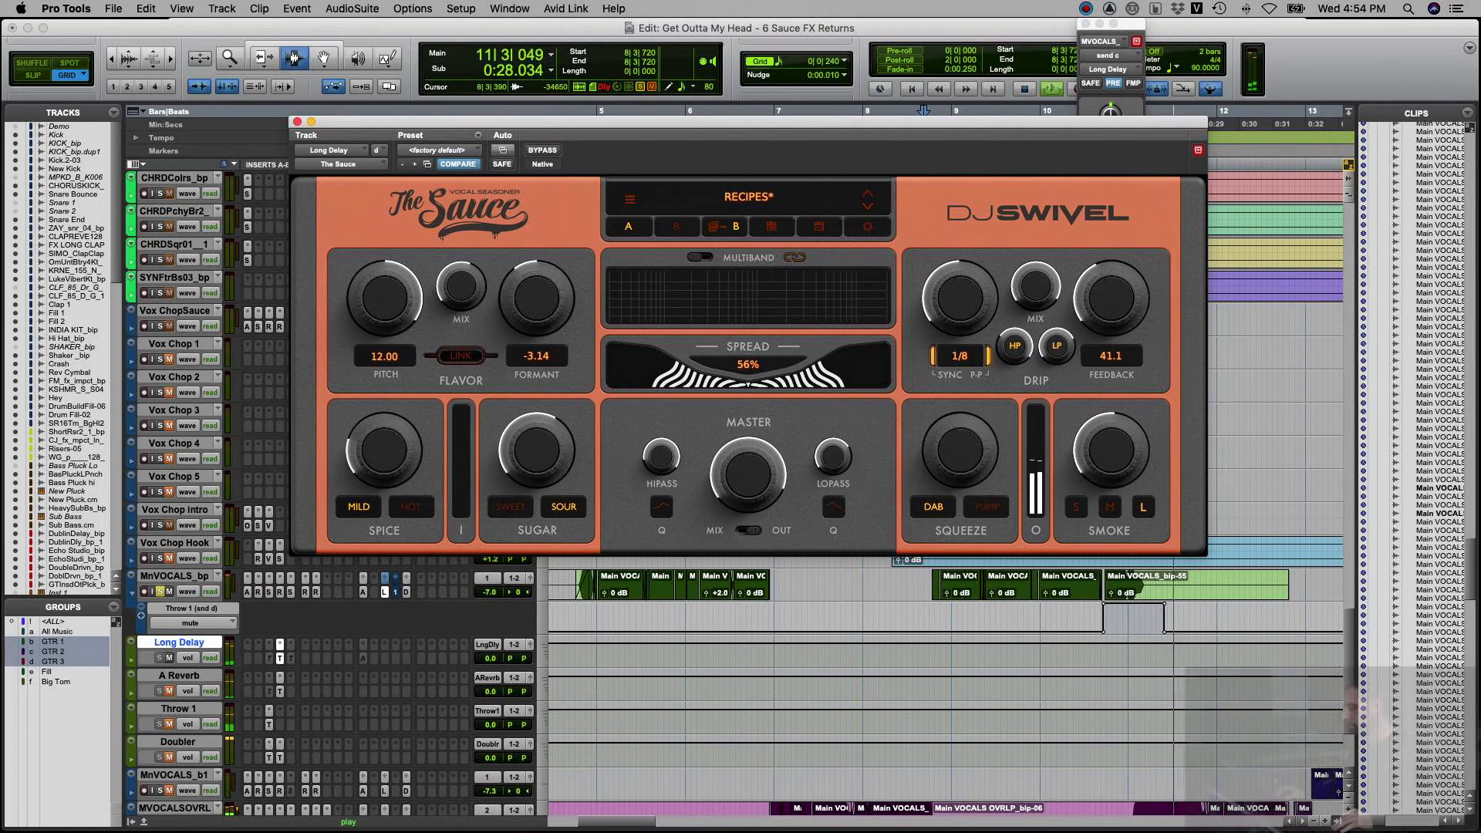
pyautogui.press('space')
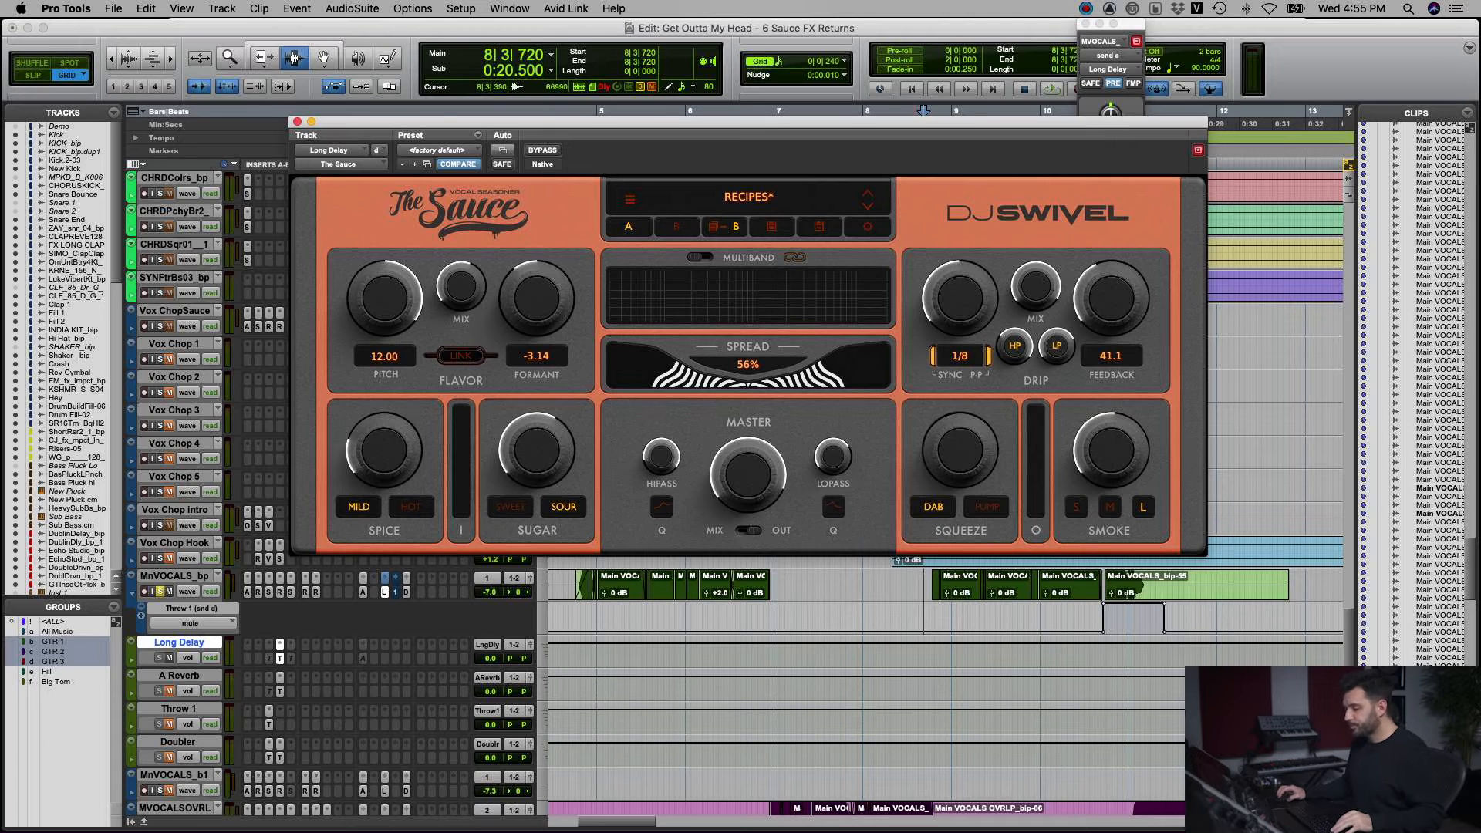
# - Swap Long Delay's active The Sauce insert for the multiband one and view its low, mid and high band settings
pyautogui.keyDown('ctrl'); pyautogui.keyDown('super'); pyautogui.click(279, 645); pyautogui.keyUp('super'); pyautogui.keyUp('ctrl')
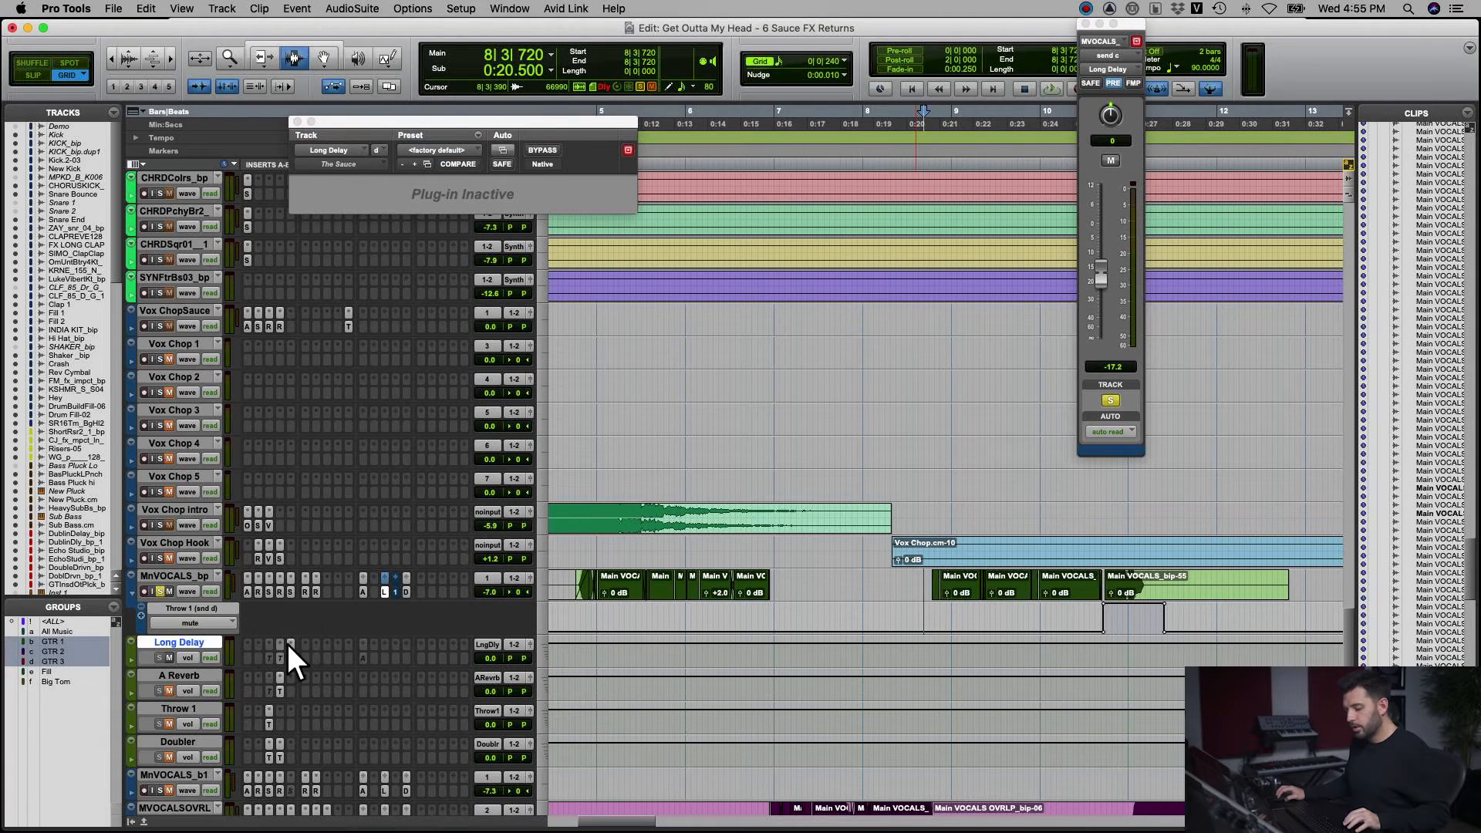
pyautogui.keyDown('ctrl'); pyautogui.keyDown('super'); pyautogui.click(288, 645); pyautogui.keyUp('super'); pyautogui.keyUp('ctrl')
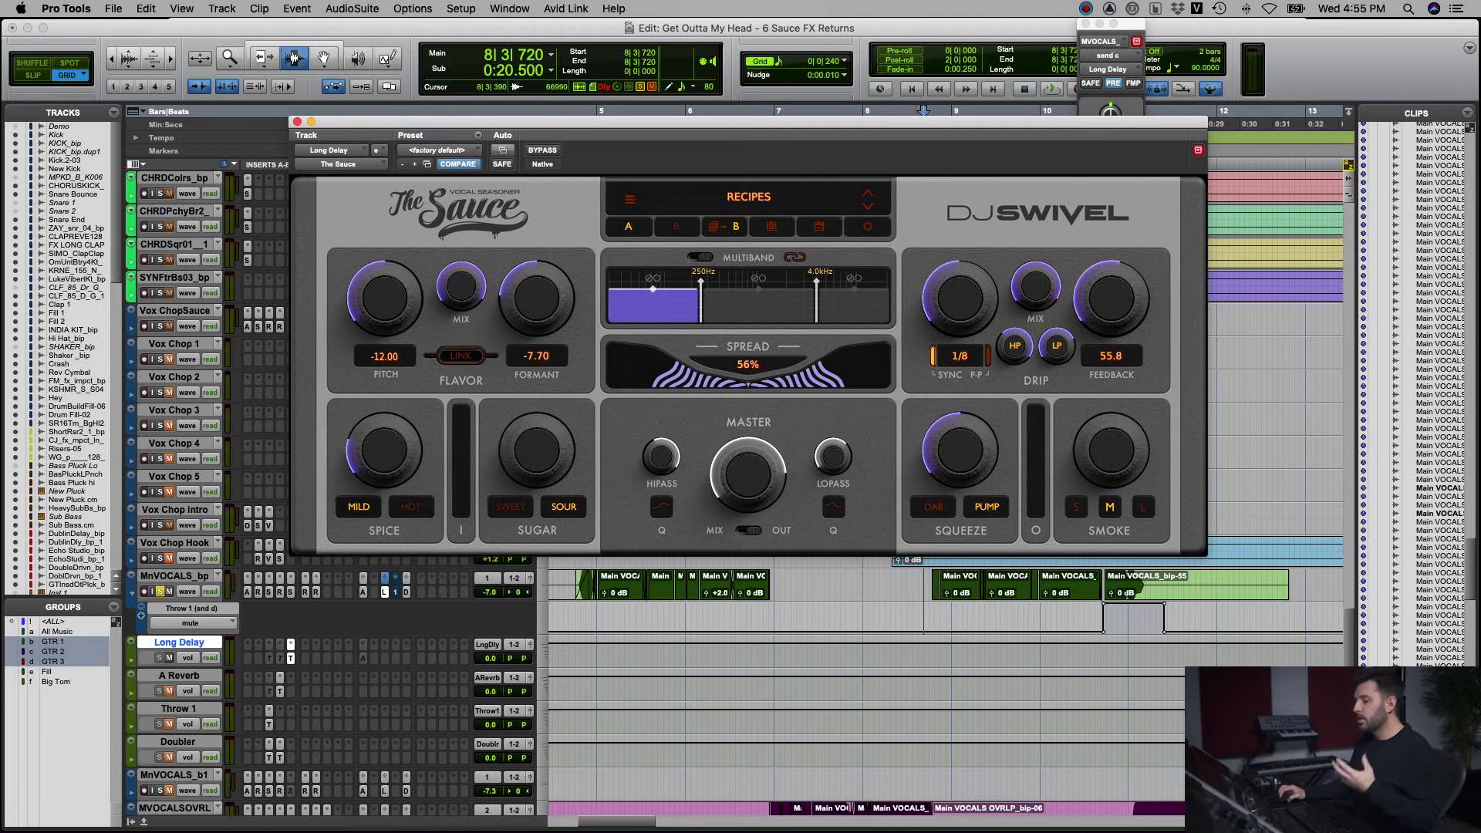
pyautogui.click(768, 305)
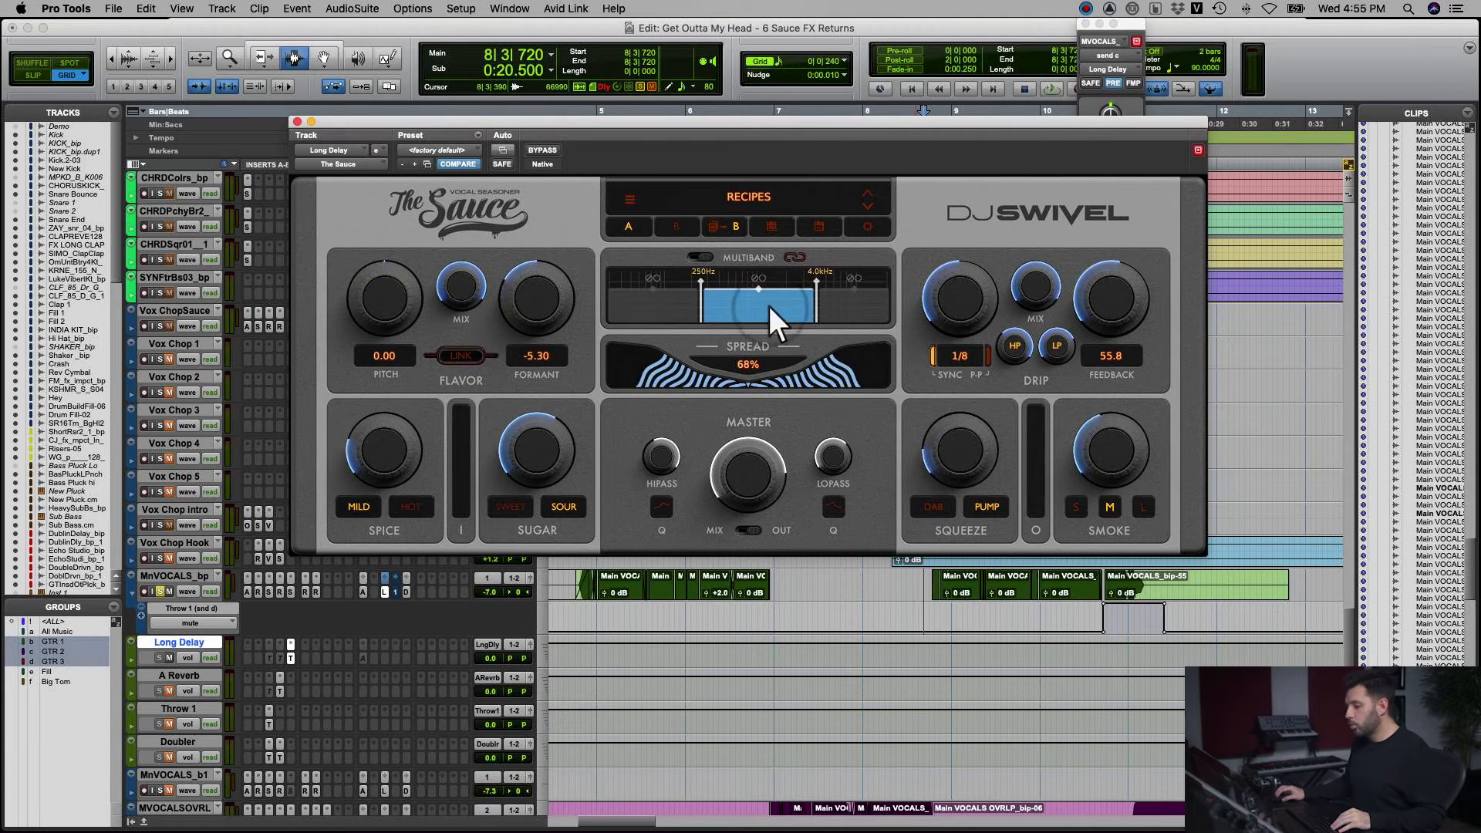
pyautogui.click(863, 309)
pyautogui.click(644, 305)
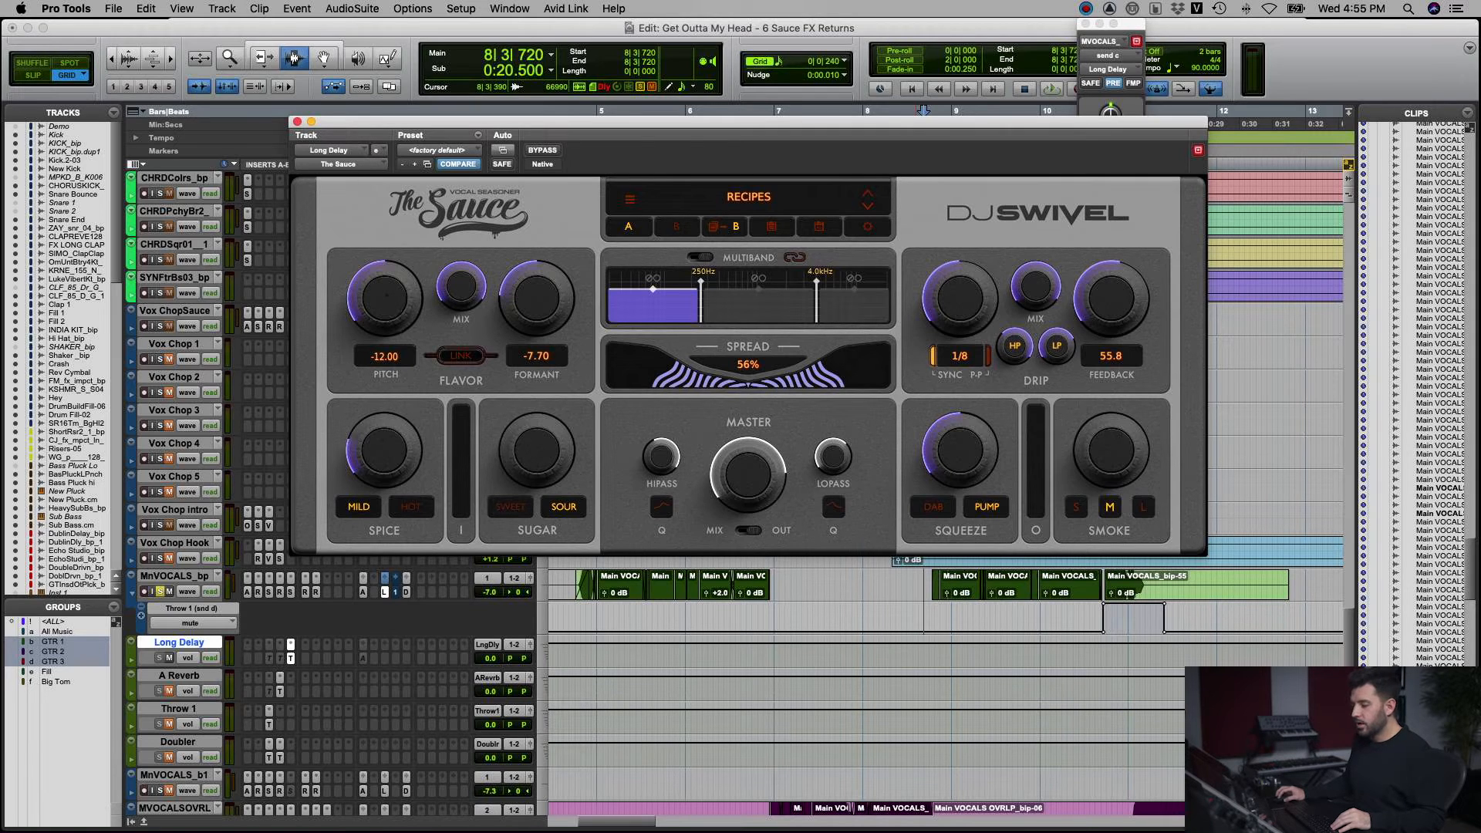
pyautogui.click(758, 308)
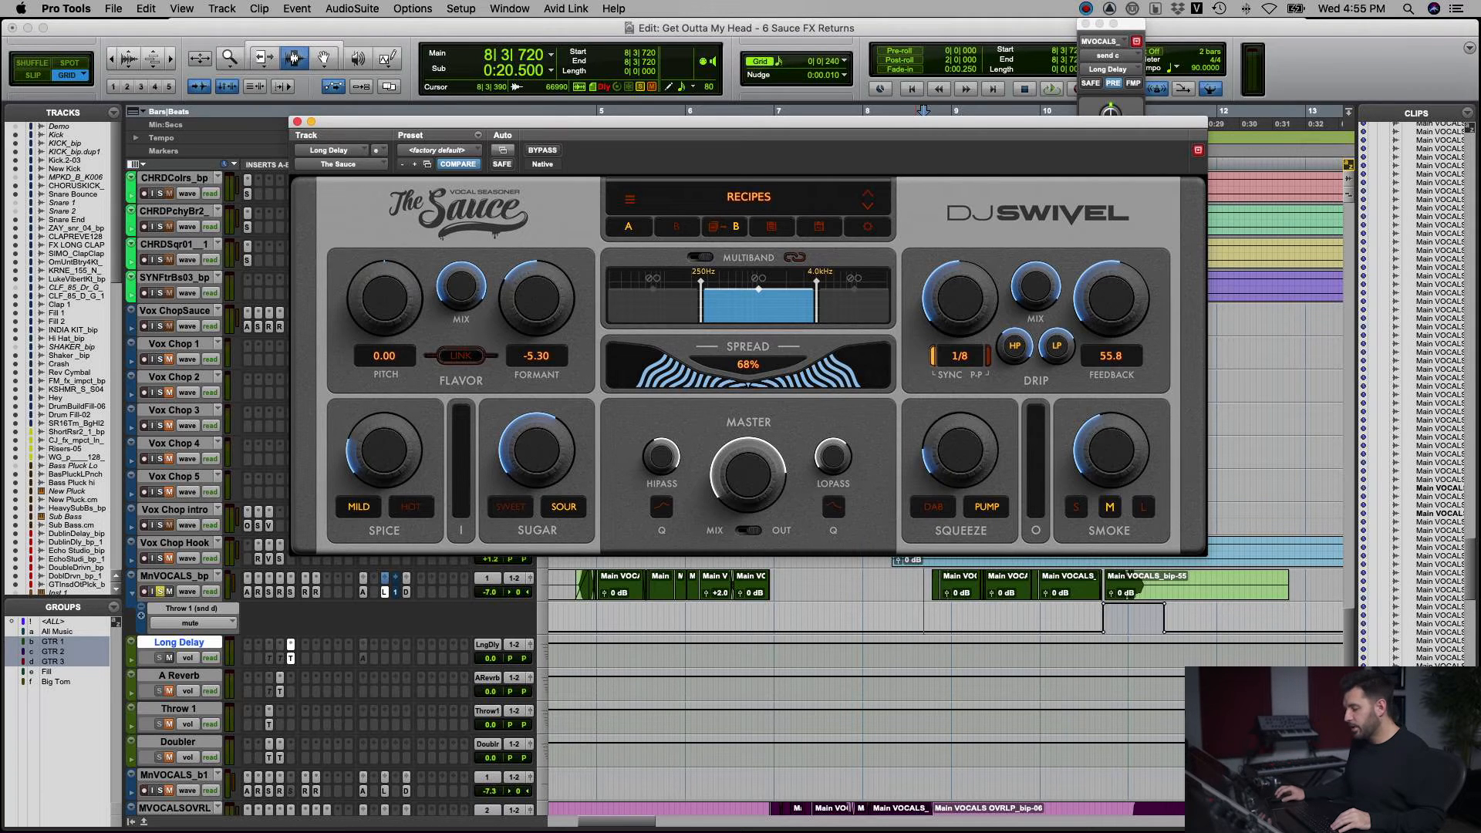
pyautogui.click(859, 301)
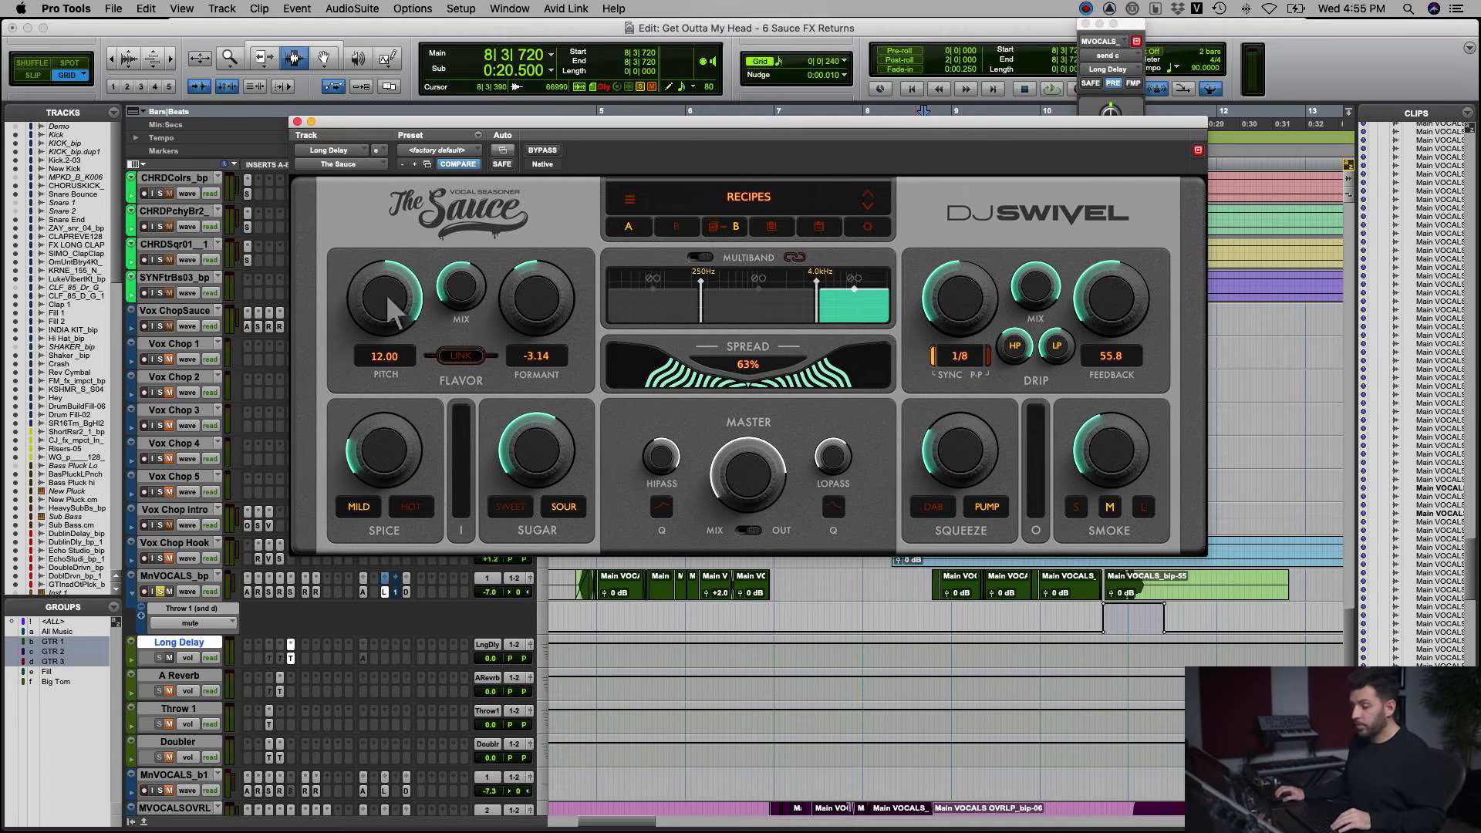
# - Compare the effect settings of the low, mid and high bands, finishing on the band above 4.0 kHz
pyautogui.click(752, 317)
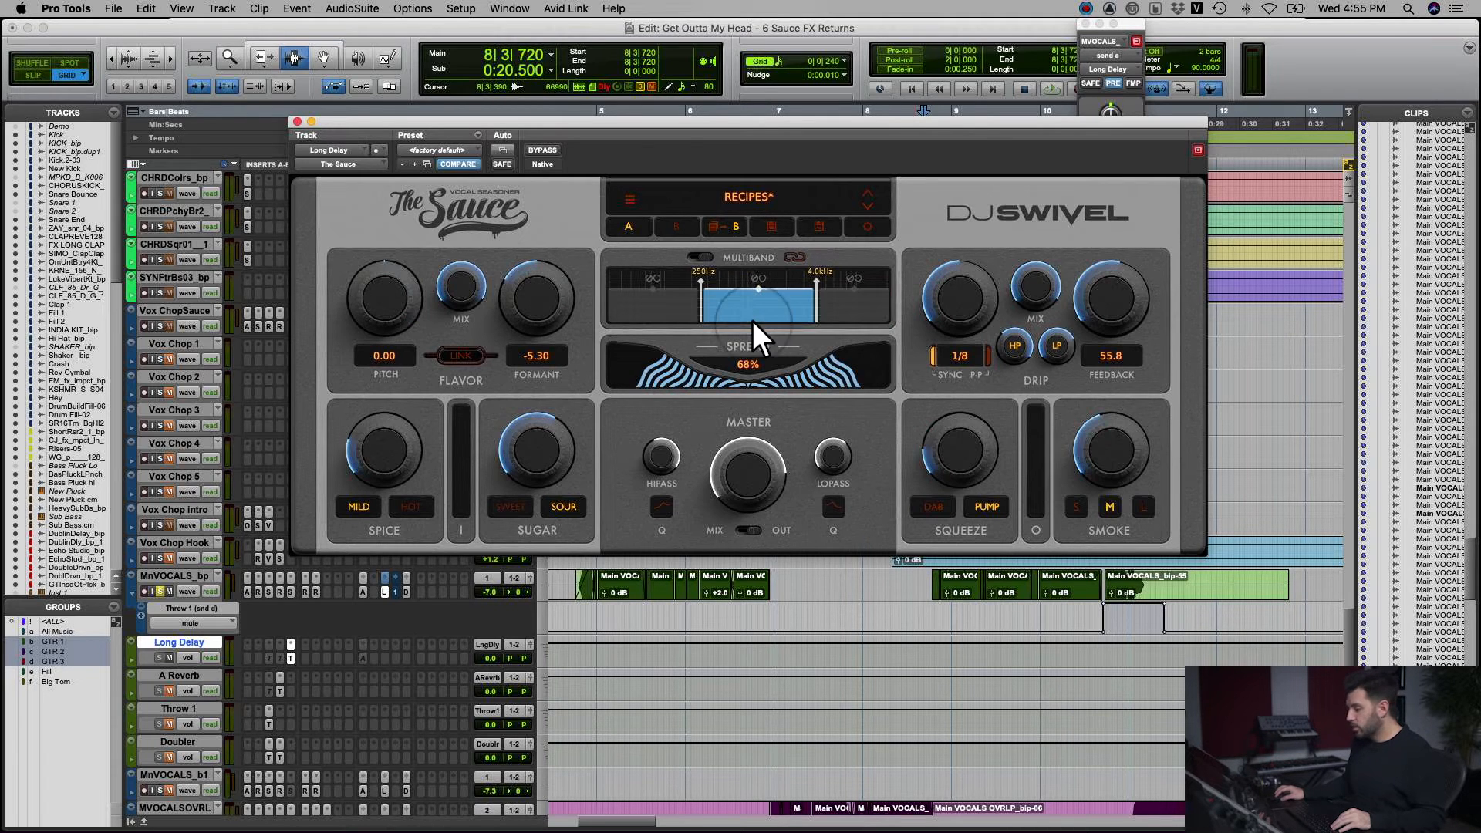
pyautogui.click(665, 305)
pyautogui.click(752, 321)
pyautogui.click(665, 305)
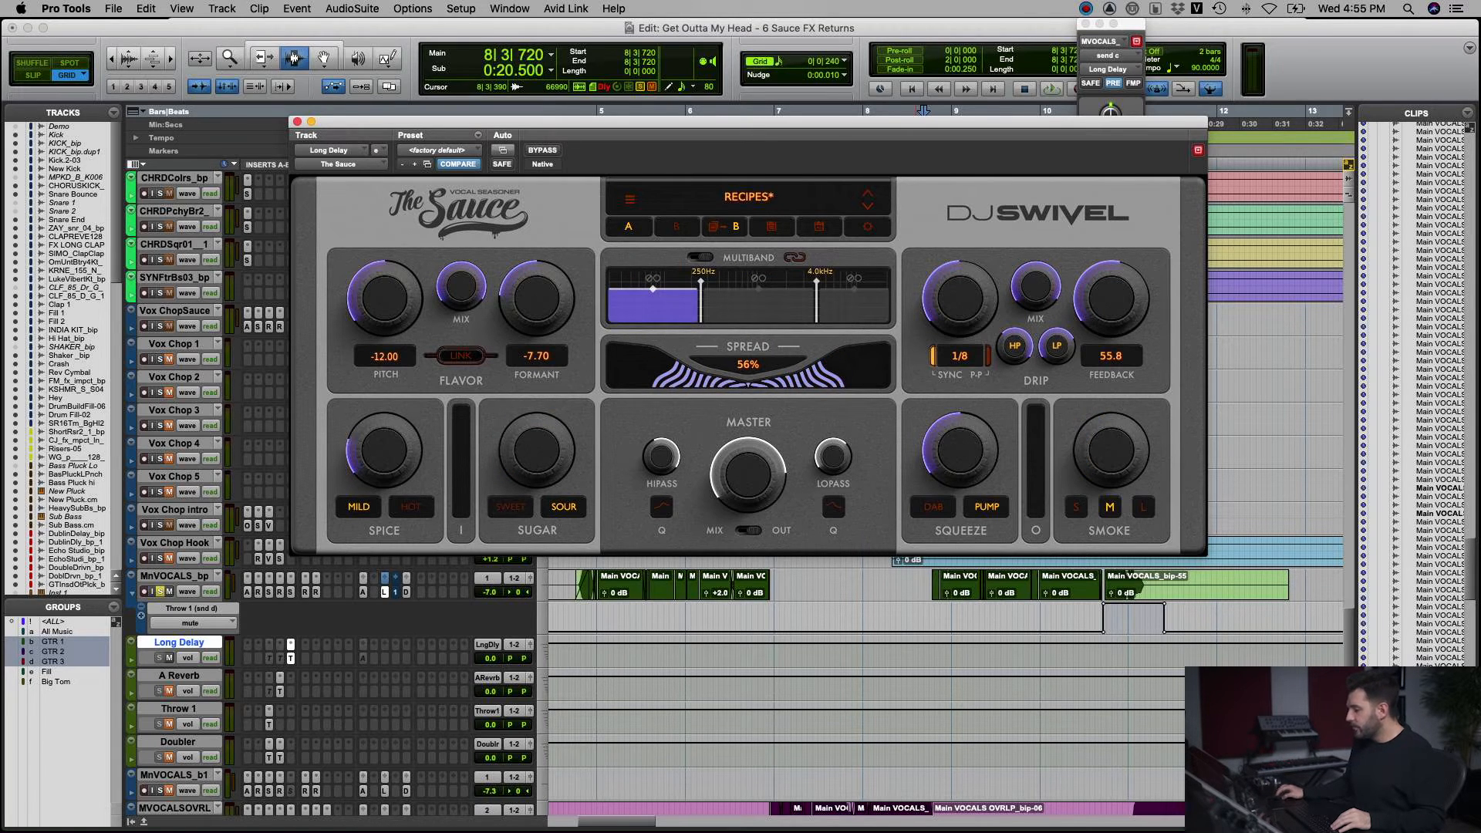
pyautogui.click(752, 321)
pyautogui.click(850, 308)
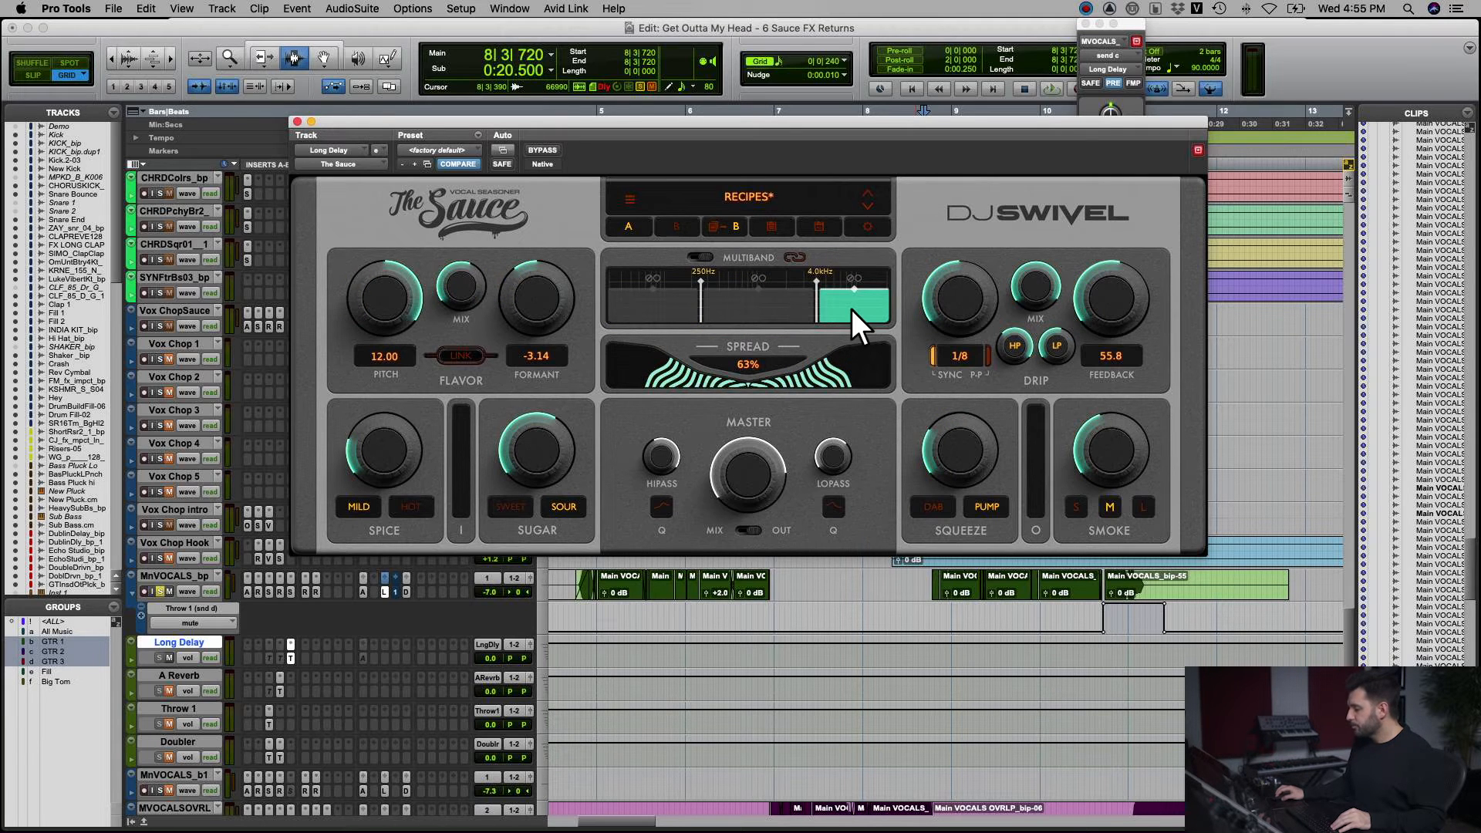
pyautogui.click(752, 321)
pyautogui.click(665, 305)
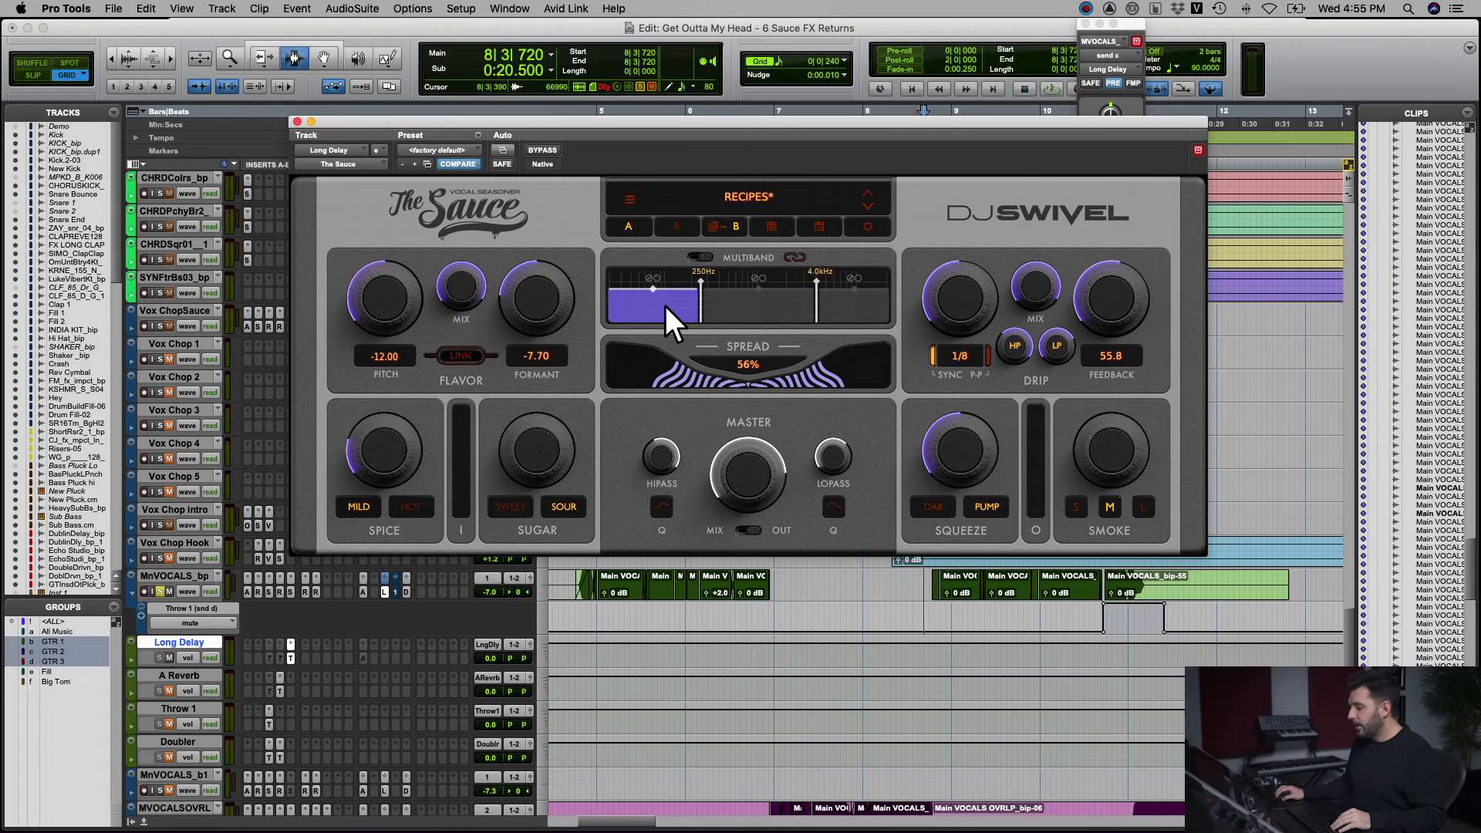
pyautogui.click(751, 321)
pyautogui.click(849, 309)
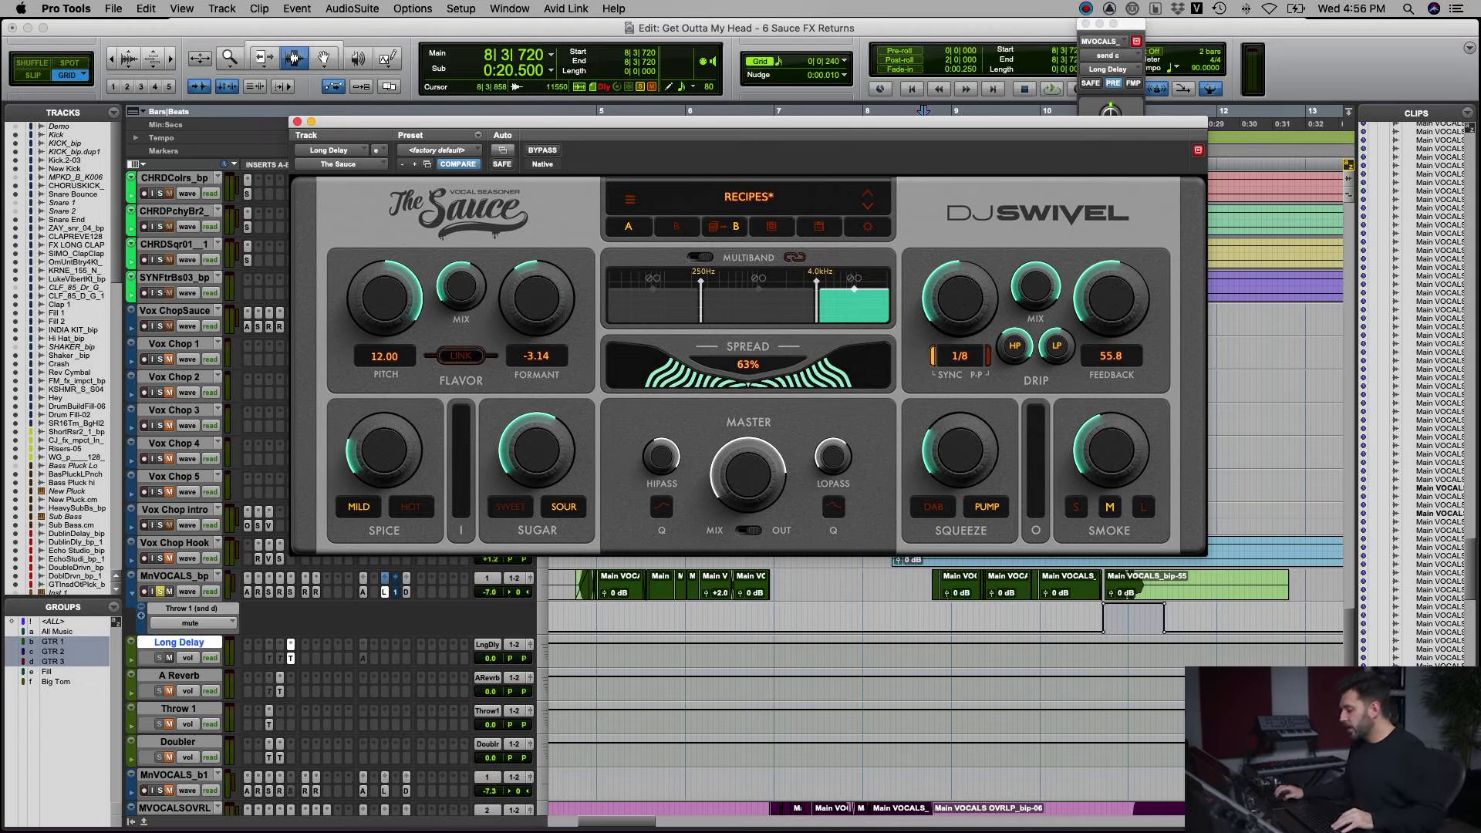
# - Audition the vocal through the multiband delay, trying the Master Mix control during a second playback
pyautogui.press('space')
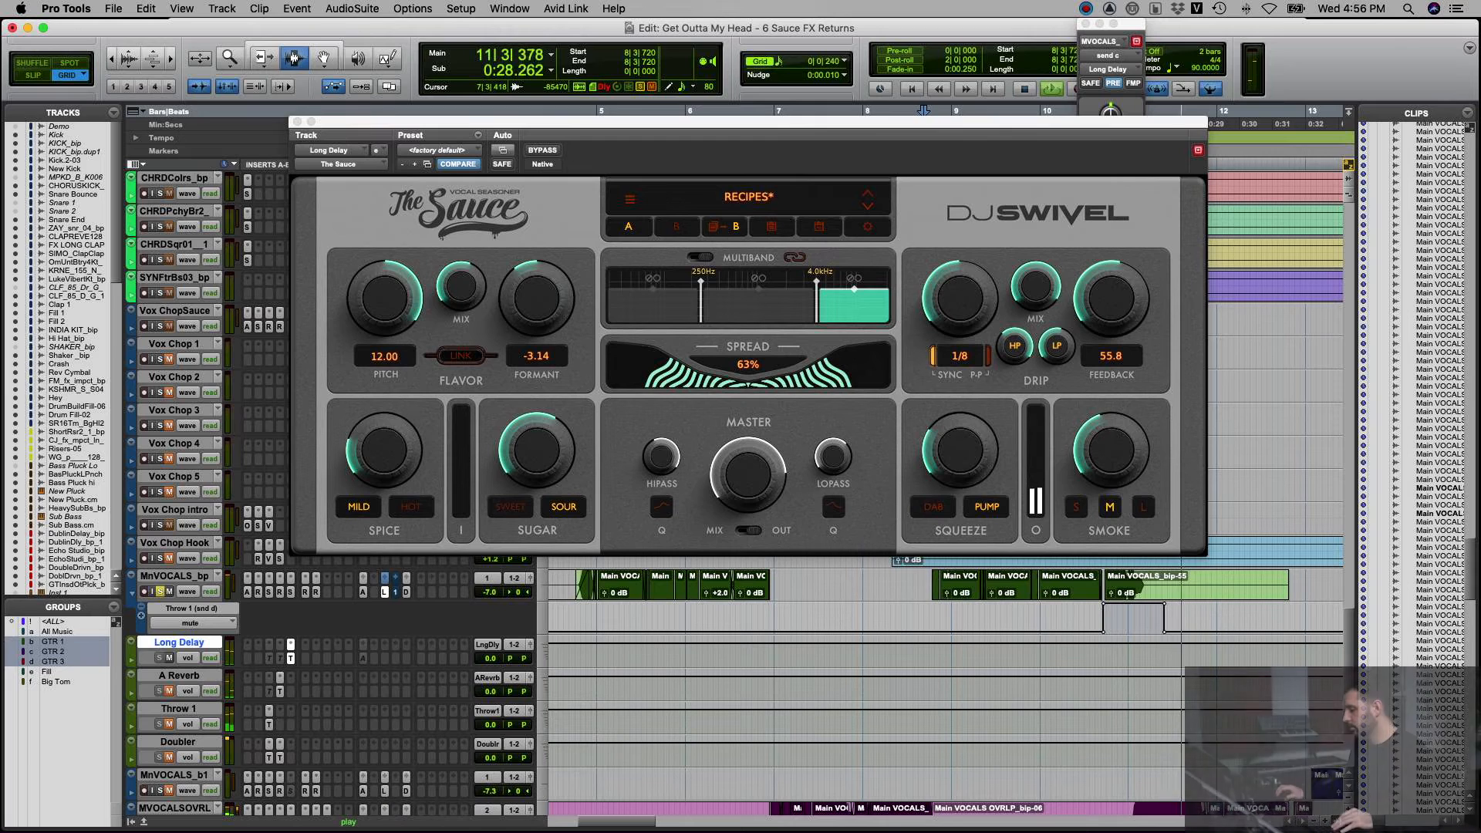
pyautogui.press('space')
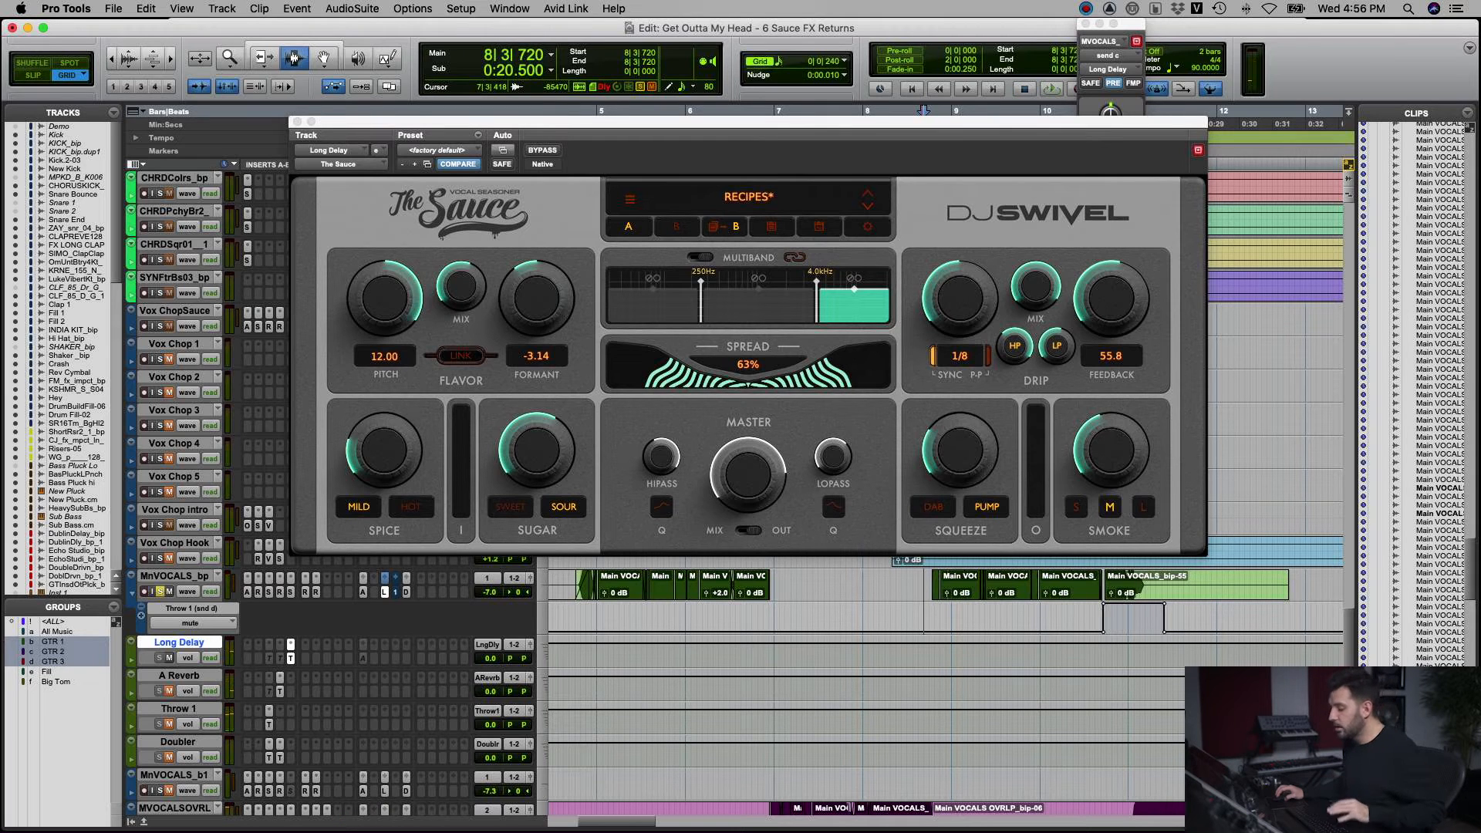
pyautogui.click(742, 468)
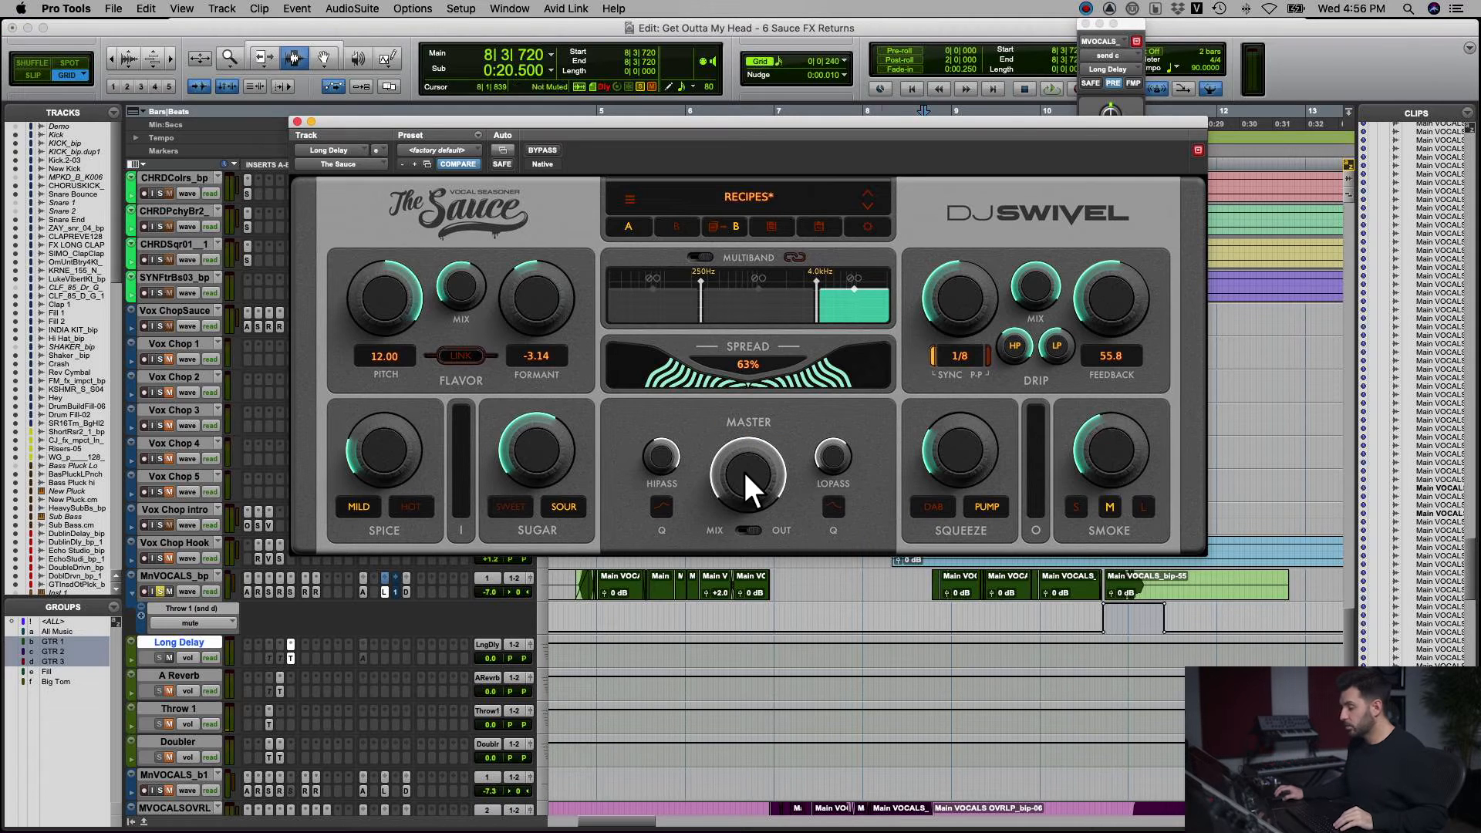
pyautogui.press('space')
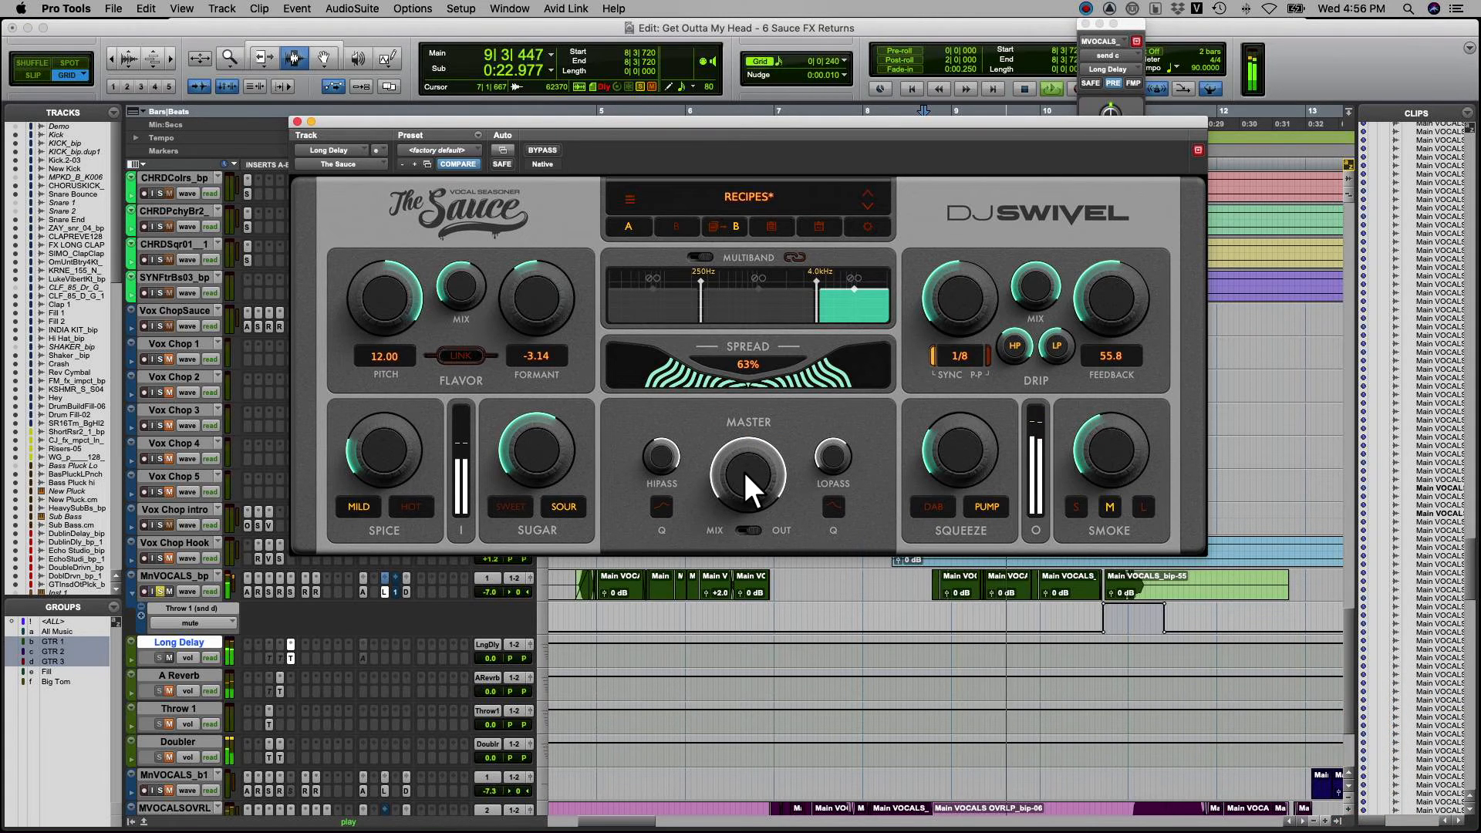
pyautogui.moveTo(744, 472); pyautogui.dragTo(744, 472)
pyautogui.press('space')
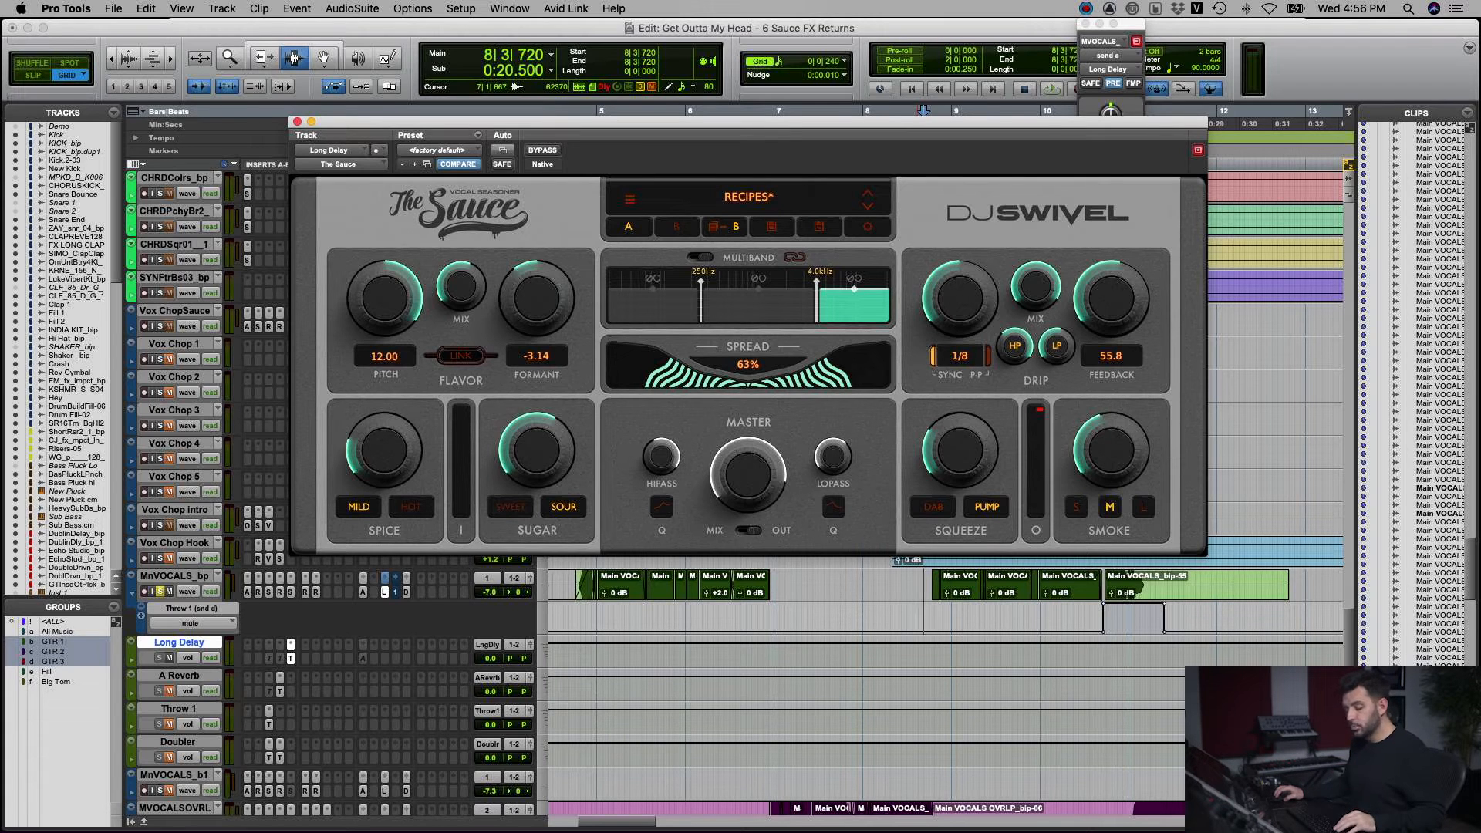
# - Select the Throw 1 track and bring up its The Sauce plug-in
pyautogui.click(178, 709)
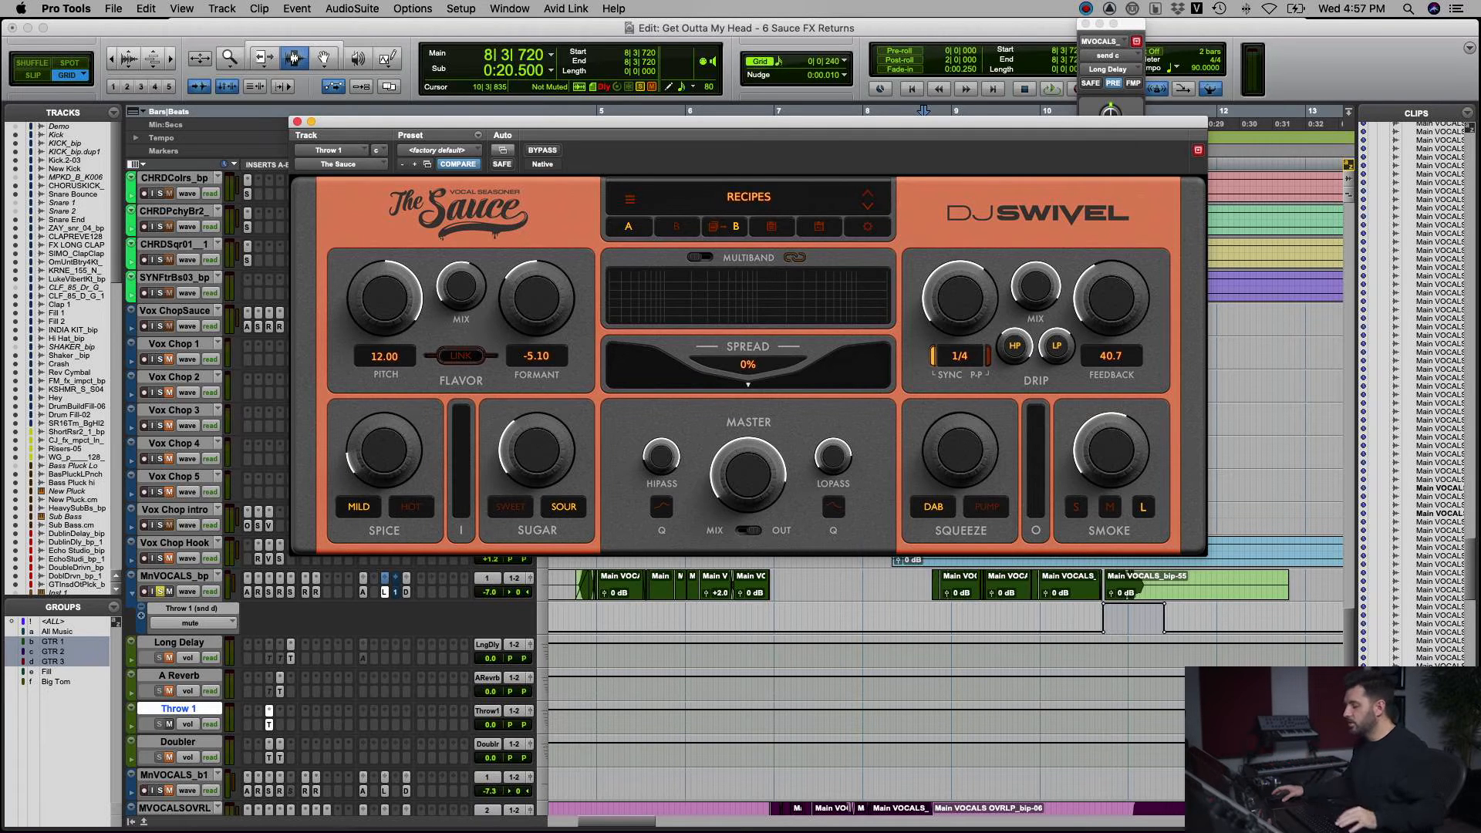
# - Highlight the unmuted stretch of MnVOCALS_bp's Throw 1 send automation around bar 10 and bring up that send's fader
pyautogui.click(1037, 617)
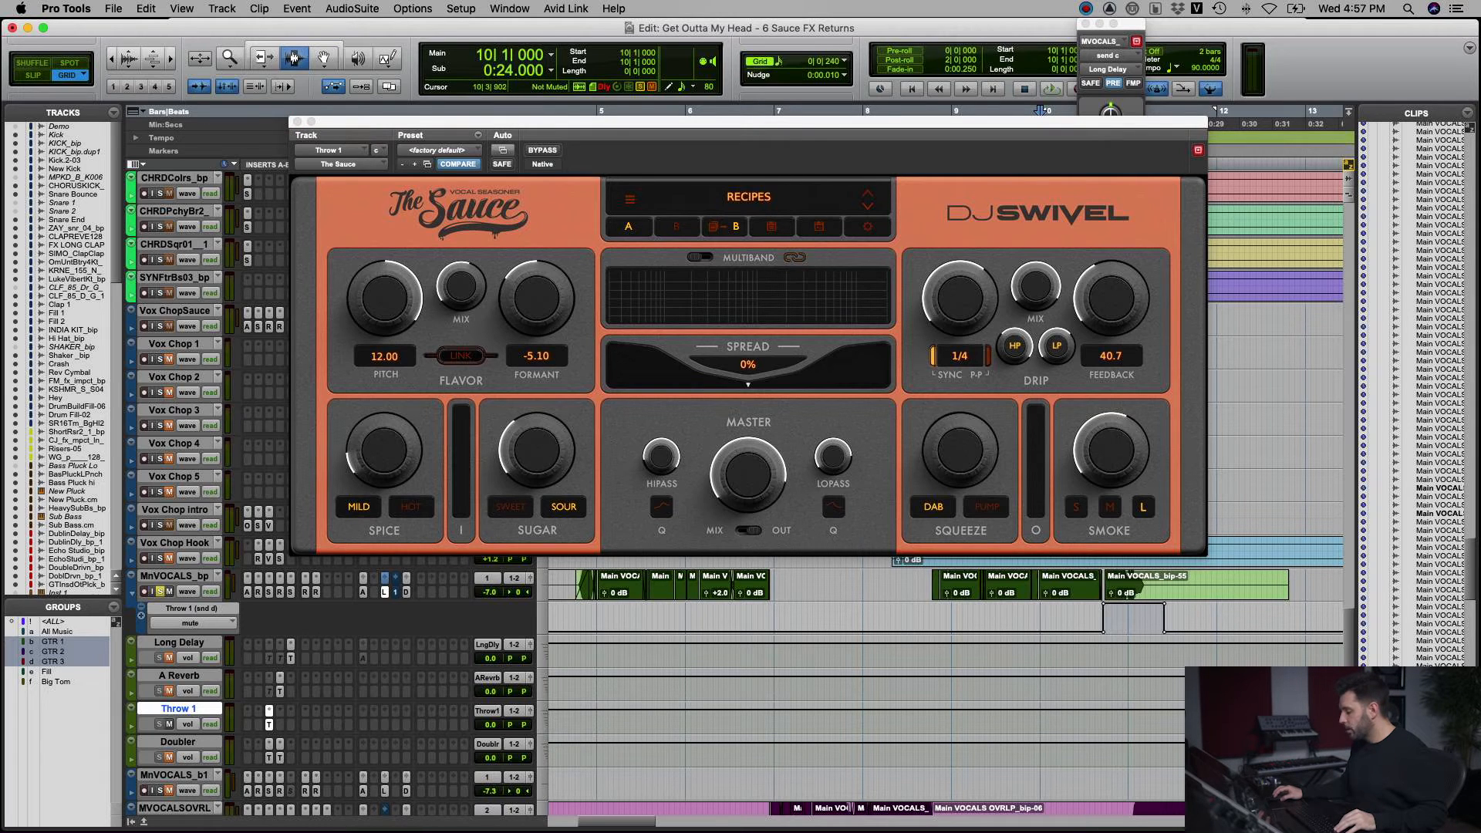
pyautogui.moveTo(1092, 617); pyautogui.dragTo(1187, 617)
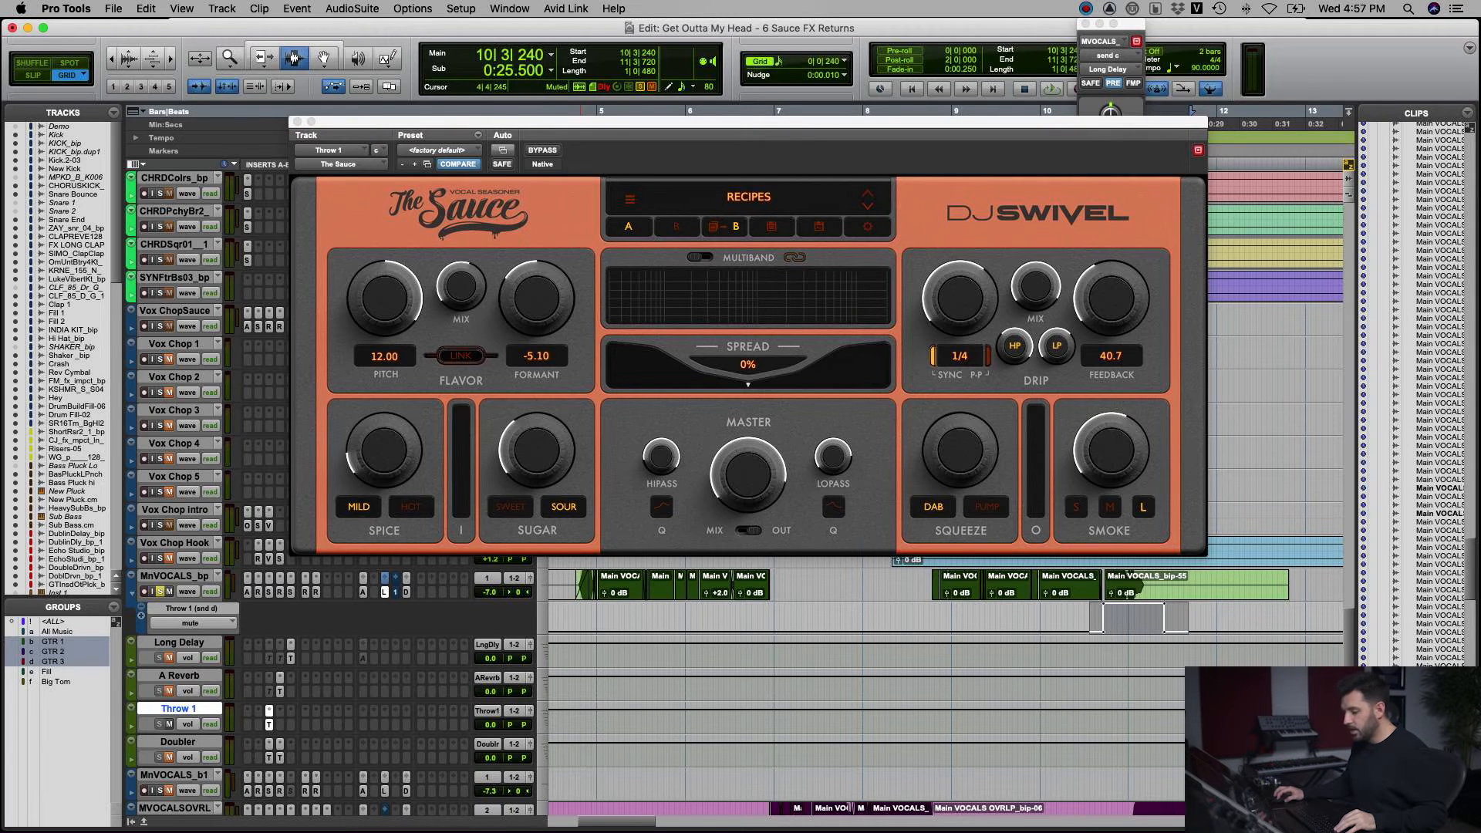
pyautogui.click(395, 579)
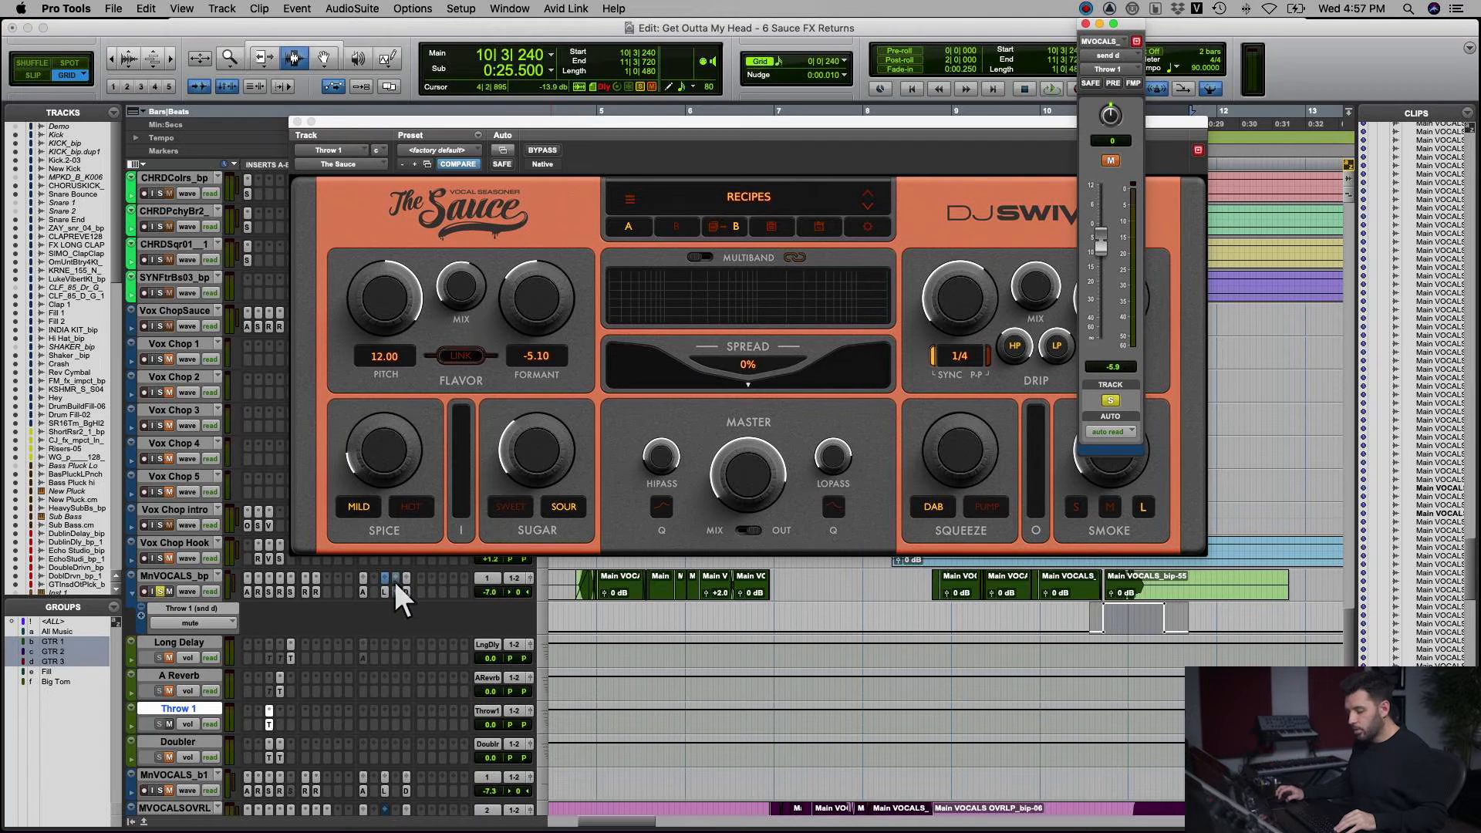
pyautogui.click(395, 578)
pyautogui.click(395, 579)
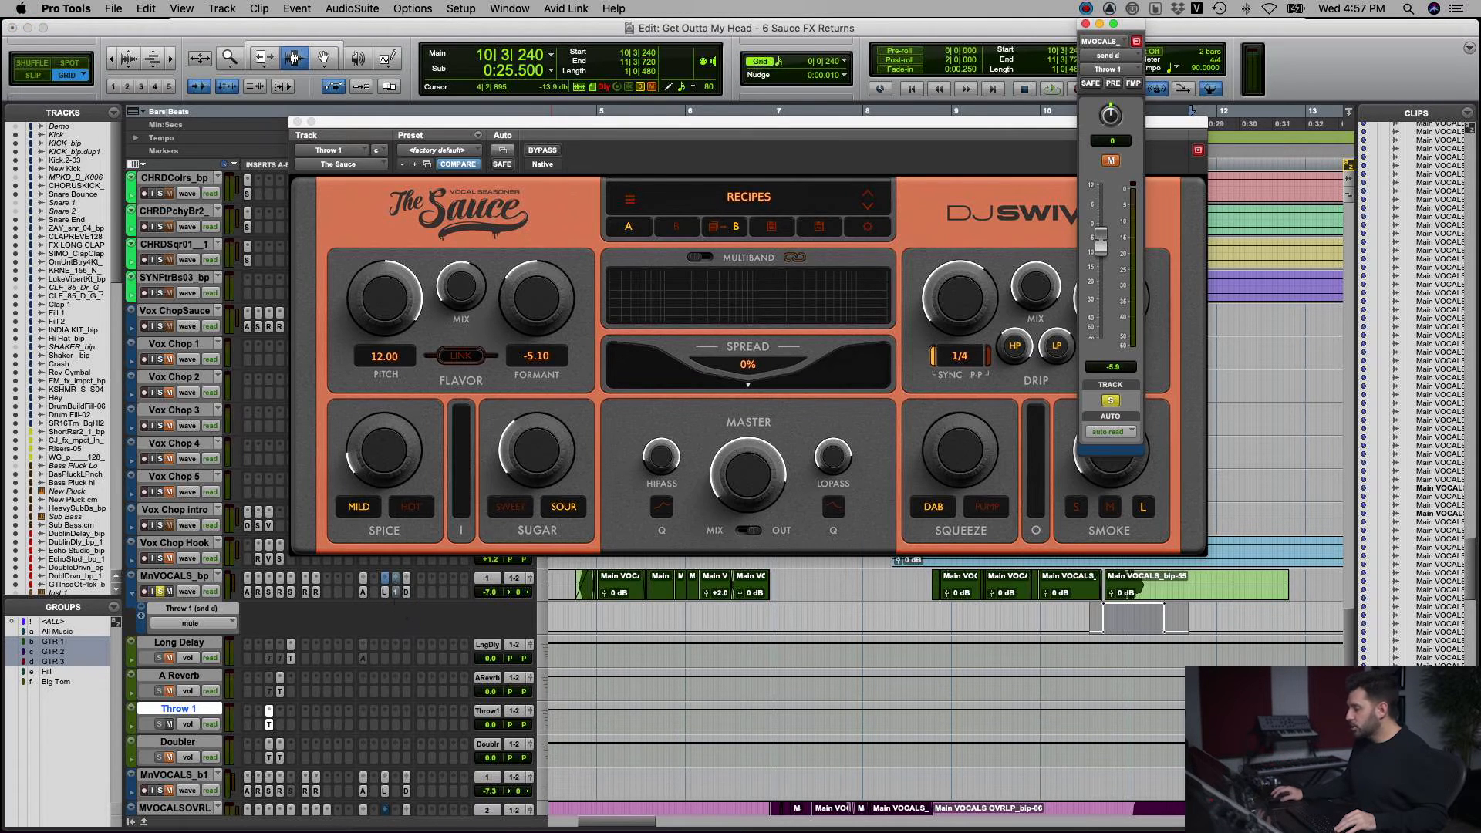
# - Audition the vocal from 10|1|000 through the throw delay
pyautogui.moveTo(1067, 618); pyautogui.dragTo(1188, 617)
pyautogui.doubleClick(1123, 586)
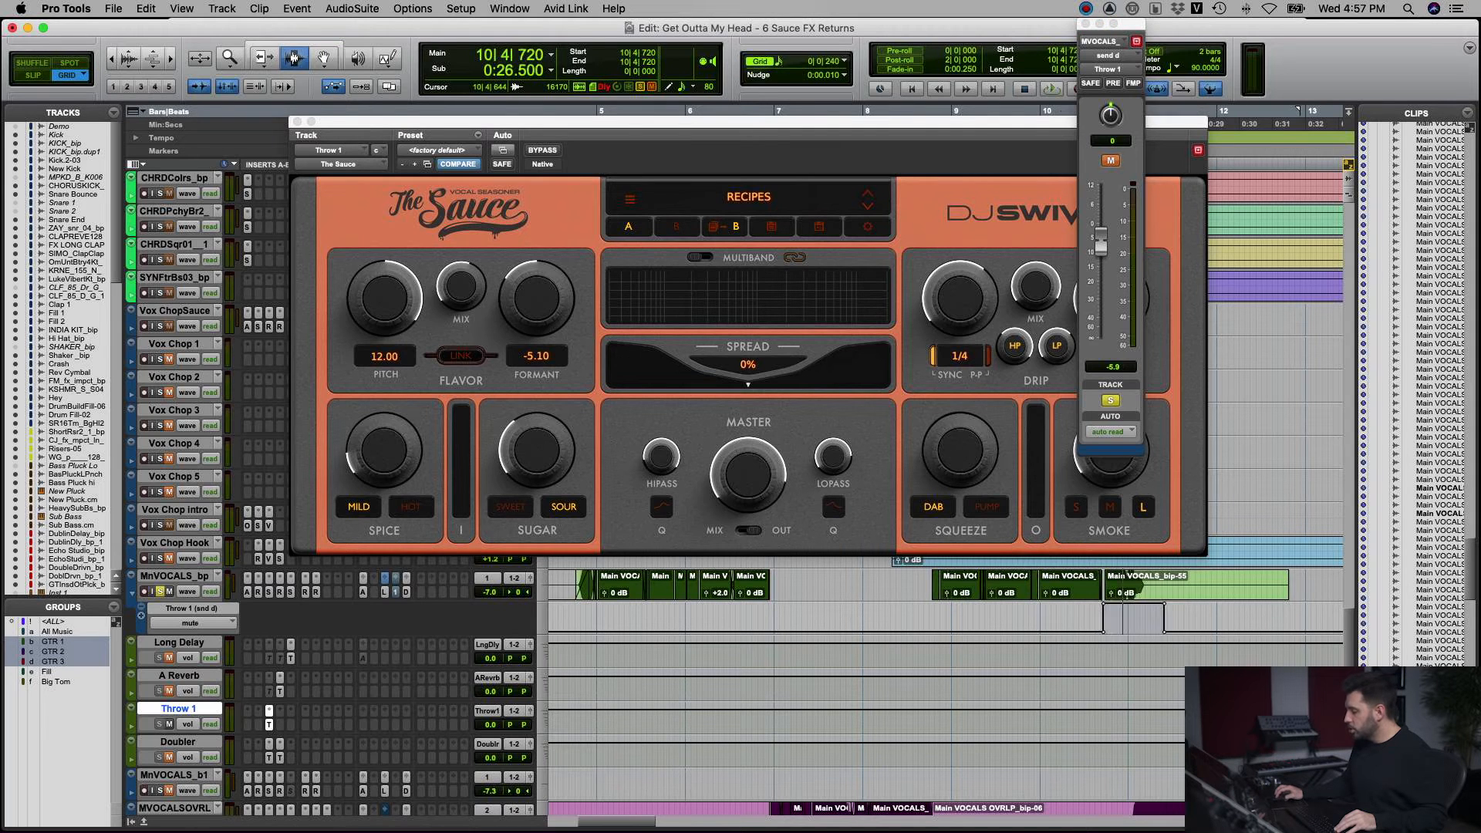
pyautogui.click(1000, 617)
pyautogui.press('space')
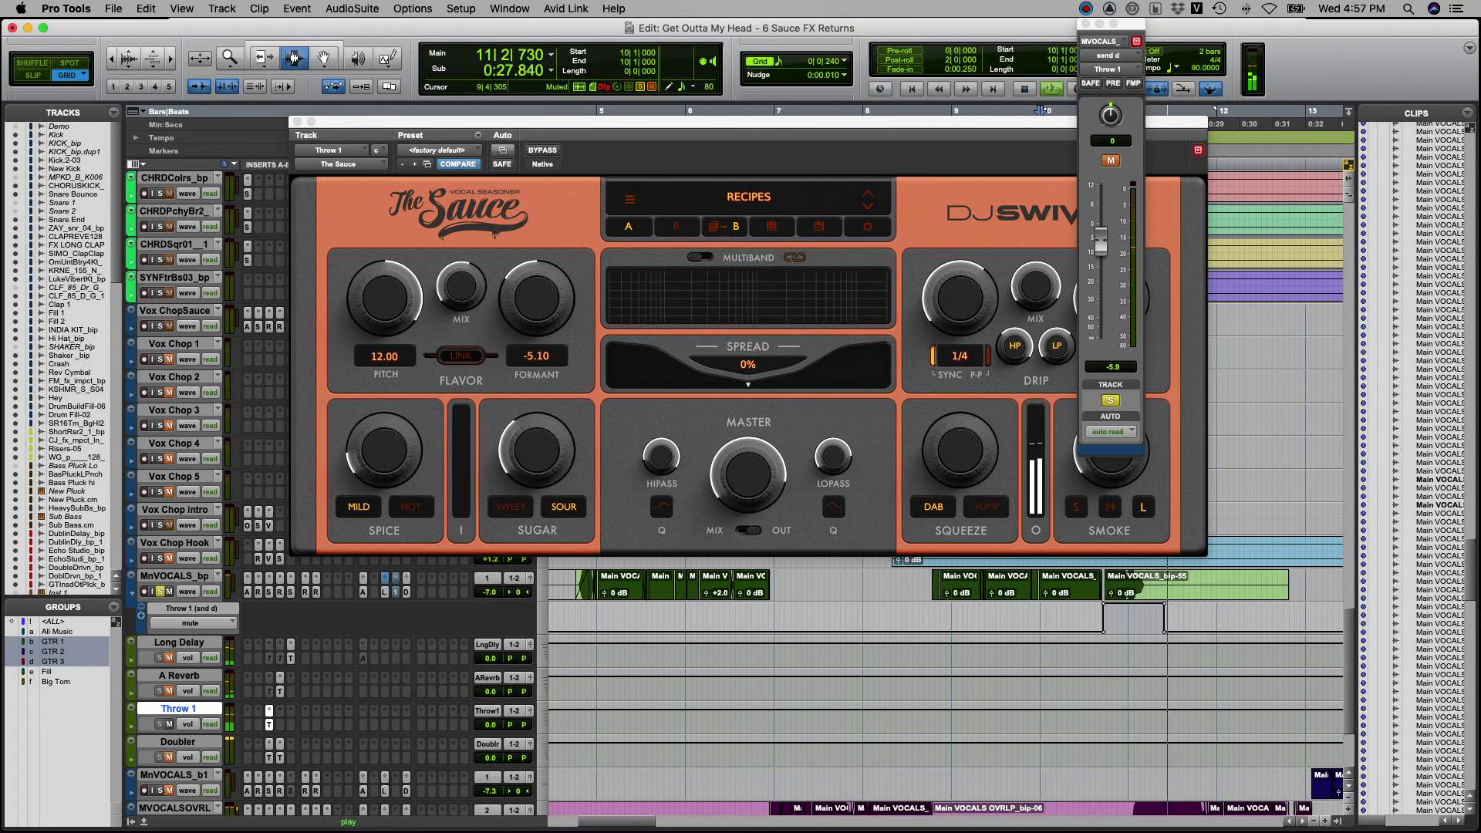
pyautogui.press('space')
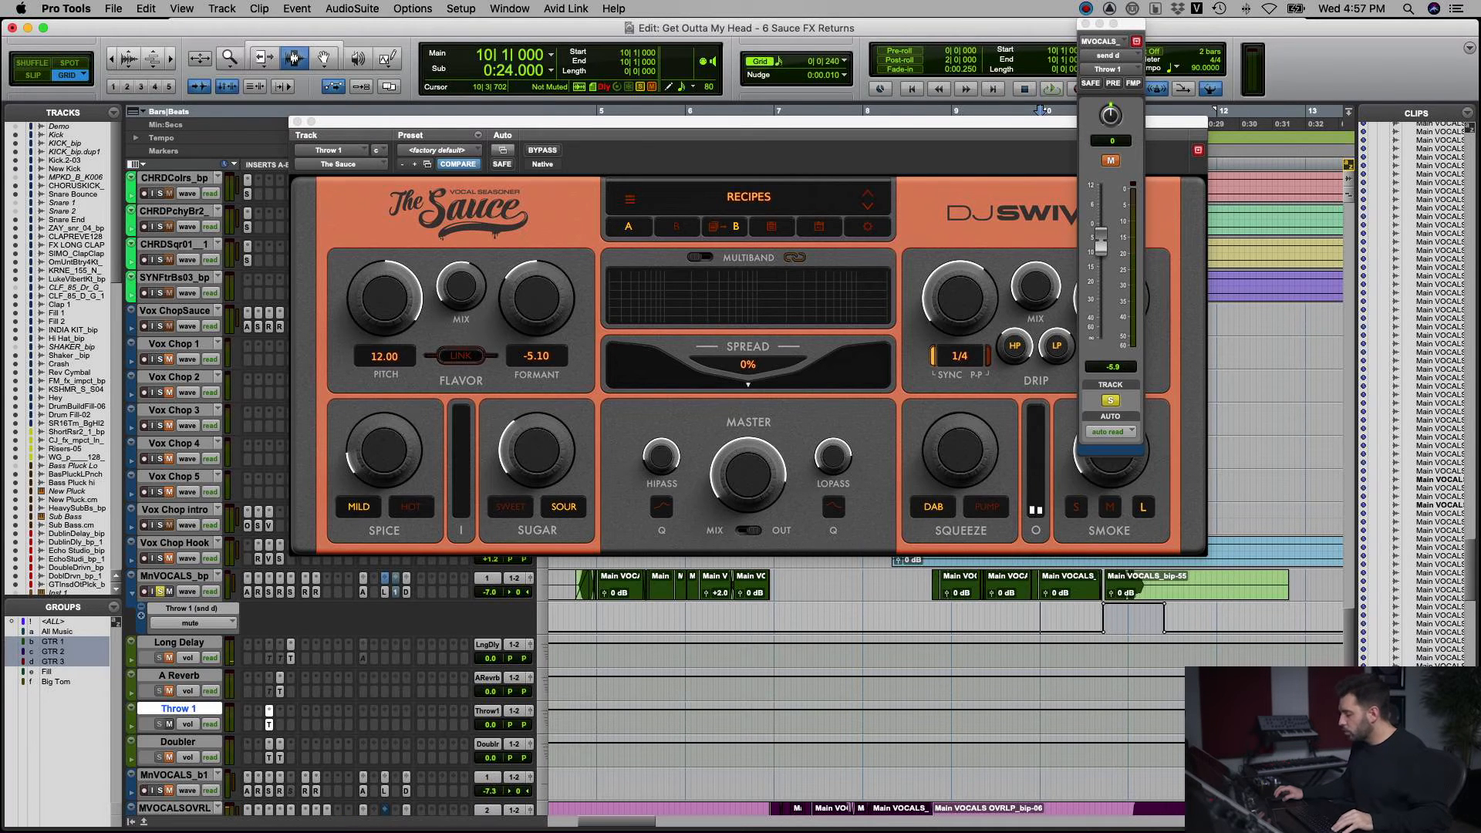
# - Point out where the Throw 1 send's mute automation opens and closes around the vocal phrase at bar 10
pyautogui.click(1101, 616)
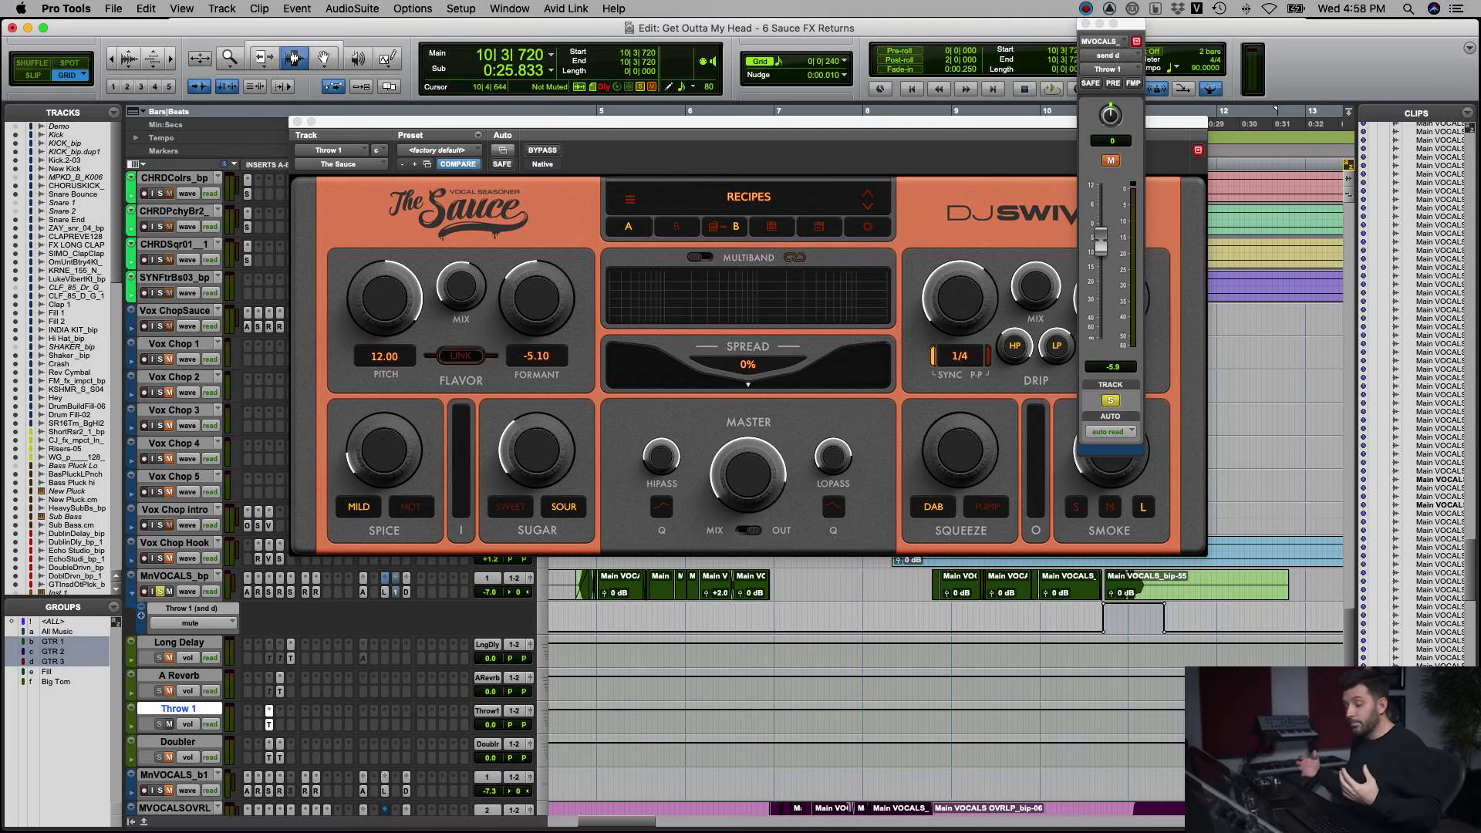
pyautogui.moveTo(1103, 617); pyautogui.dragTo(1184, 616)
pyautogui.click(1100, 617)
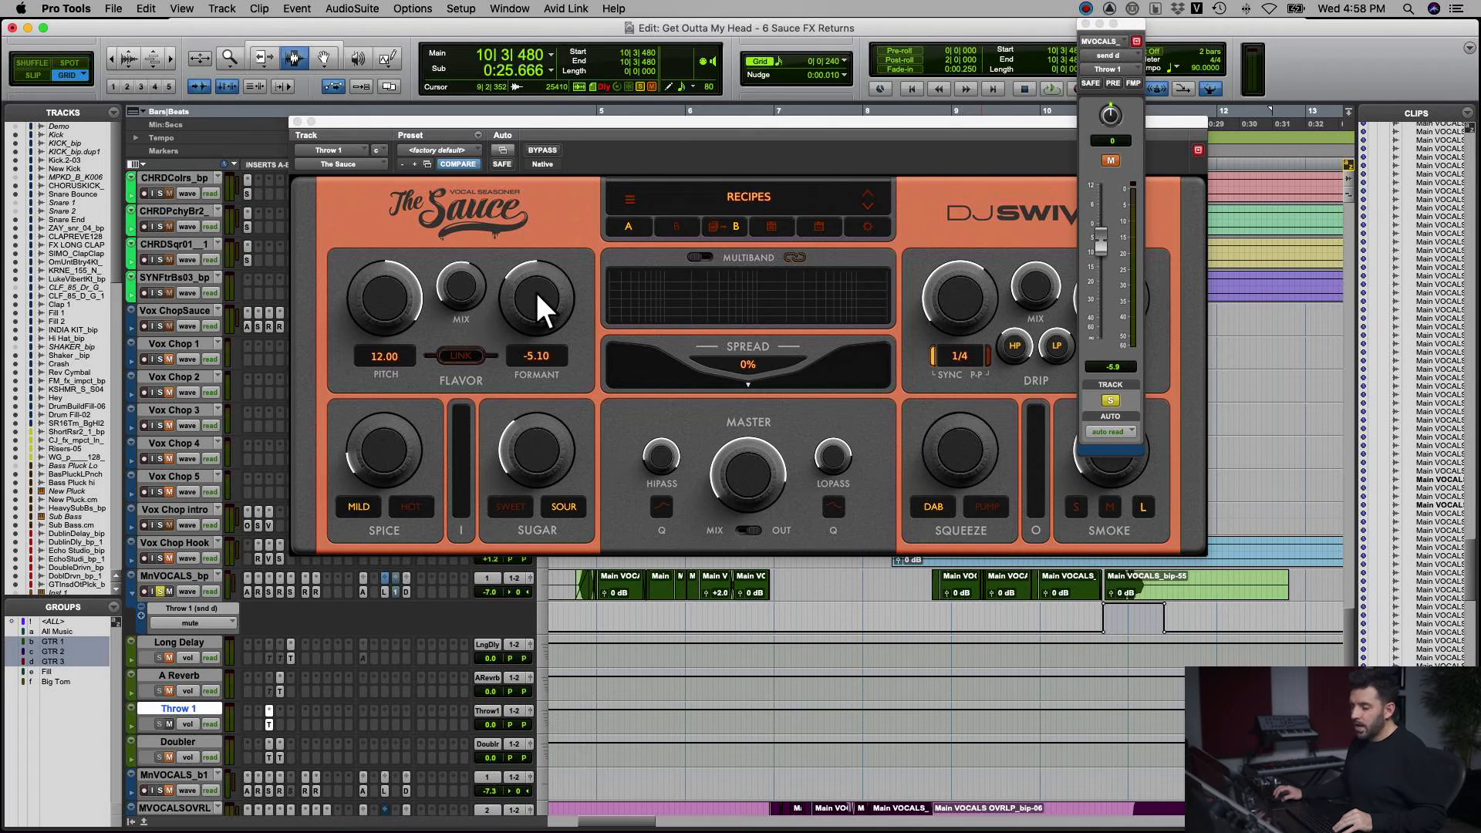
# - Examine the throw delay's Flavor Mix, Drip Mix, Smoke amount and Master high-pass and low-pass filter settings
pyautogui.click(460, 290)
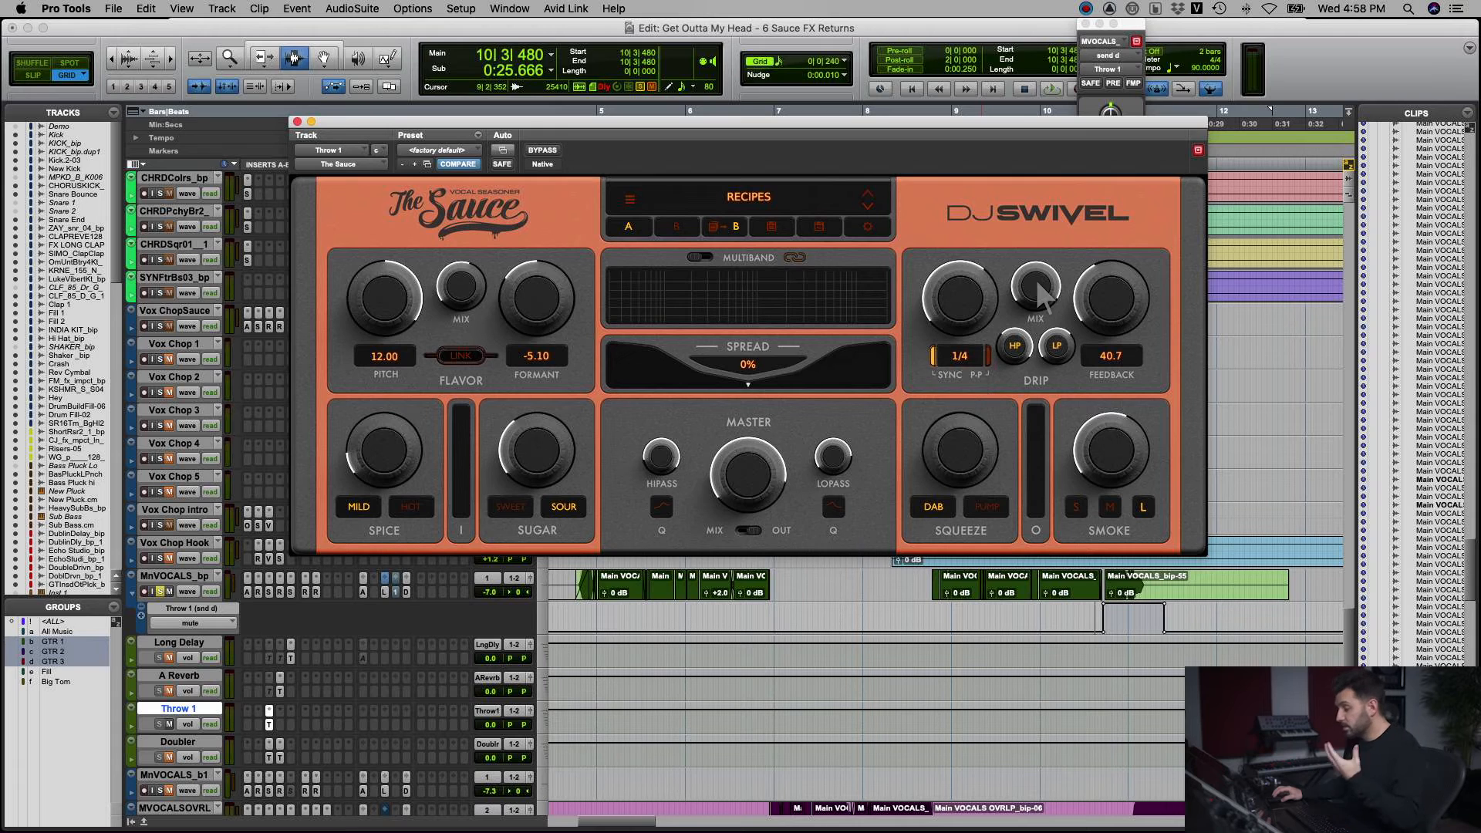
pyautogui.moveTo(1035, 279); pyautogui.dragTo(1035, 276)
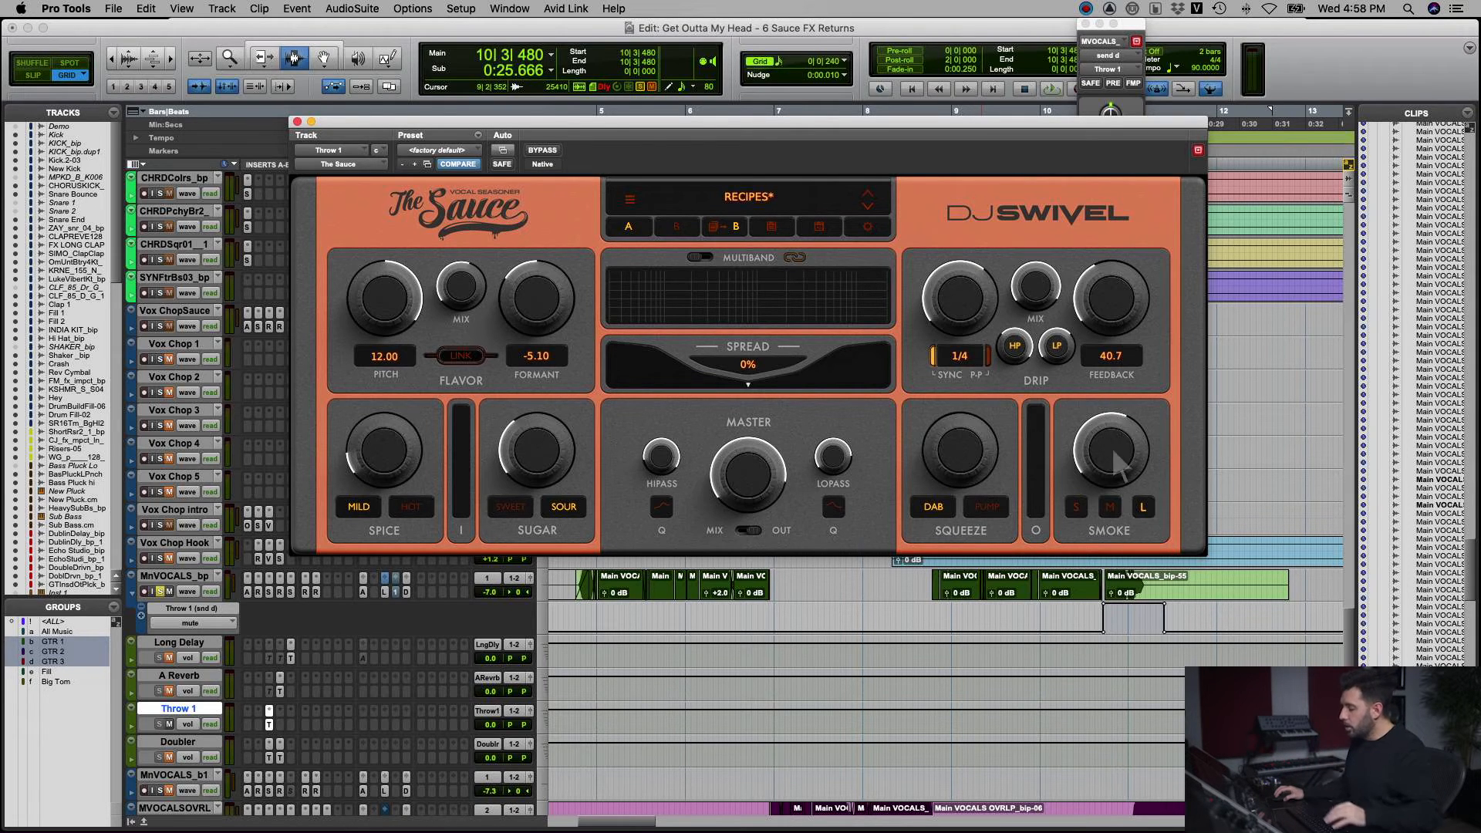
pyautogui.moveTo(1112, 448)
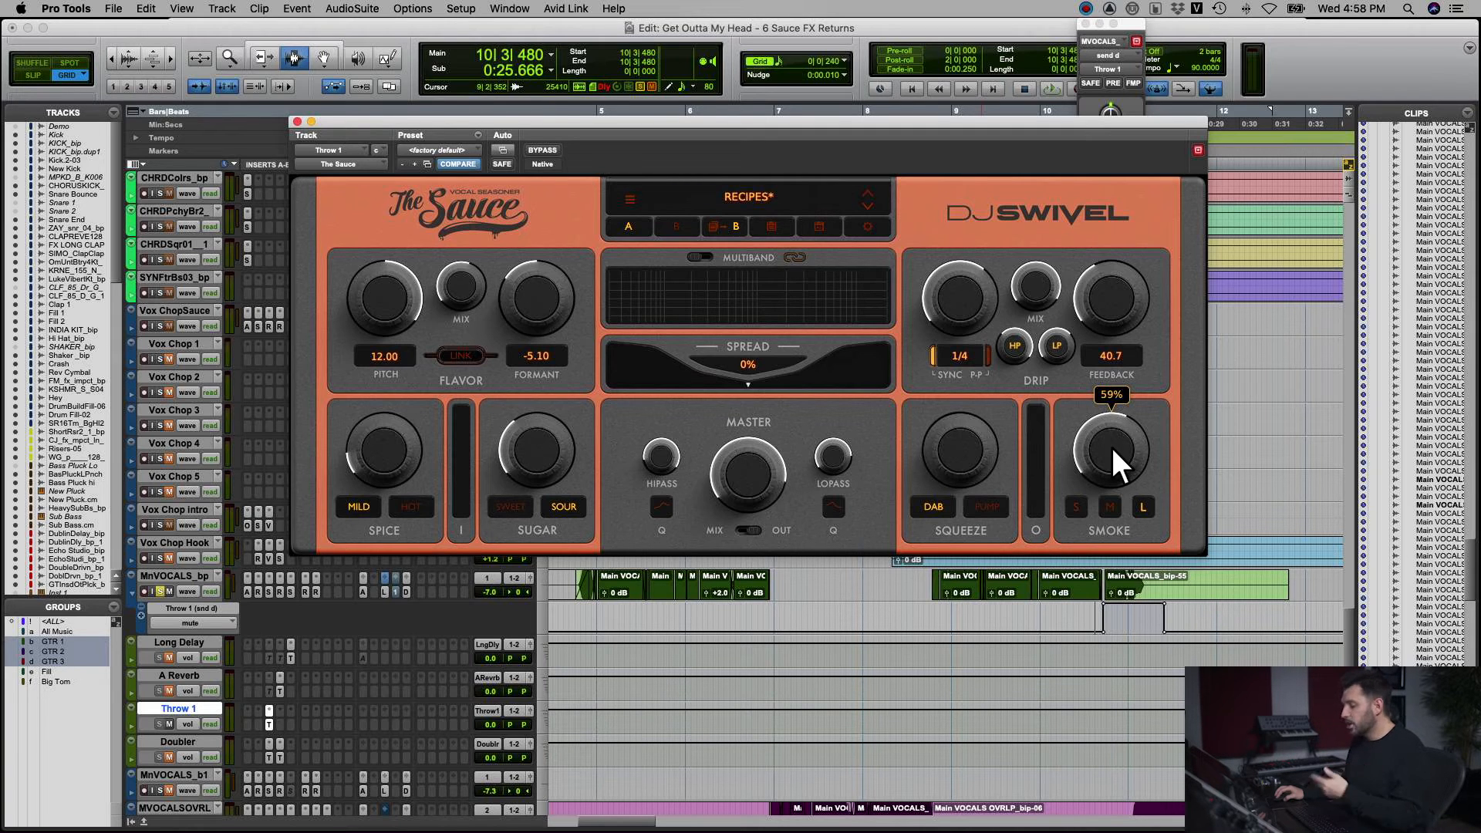
pyautogui.moveTo(663, 455)
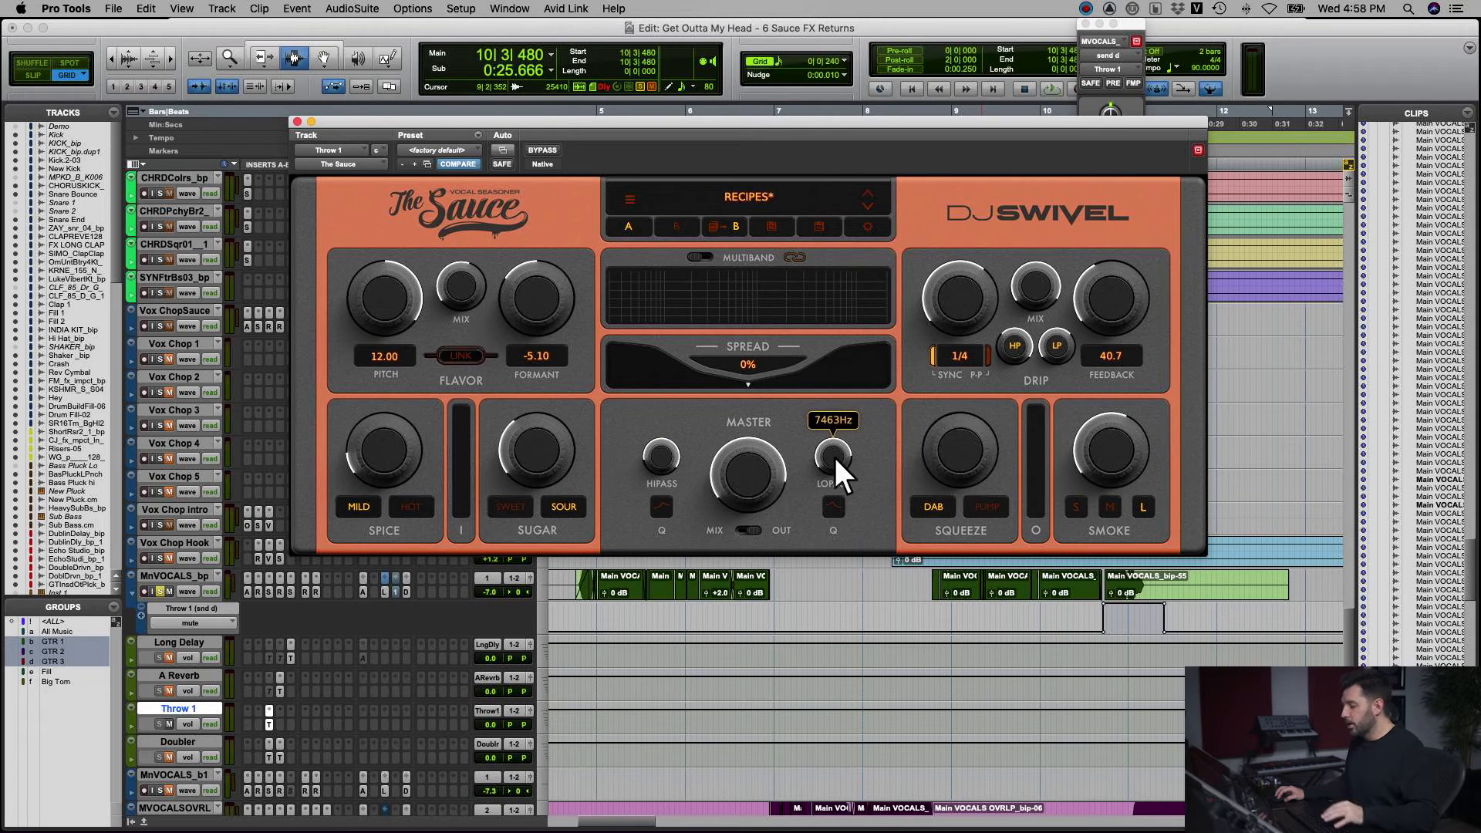
# - Play the vocal from 8|4|000 into the throw delay to hear it in context
pyautogui.click(929, 617)
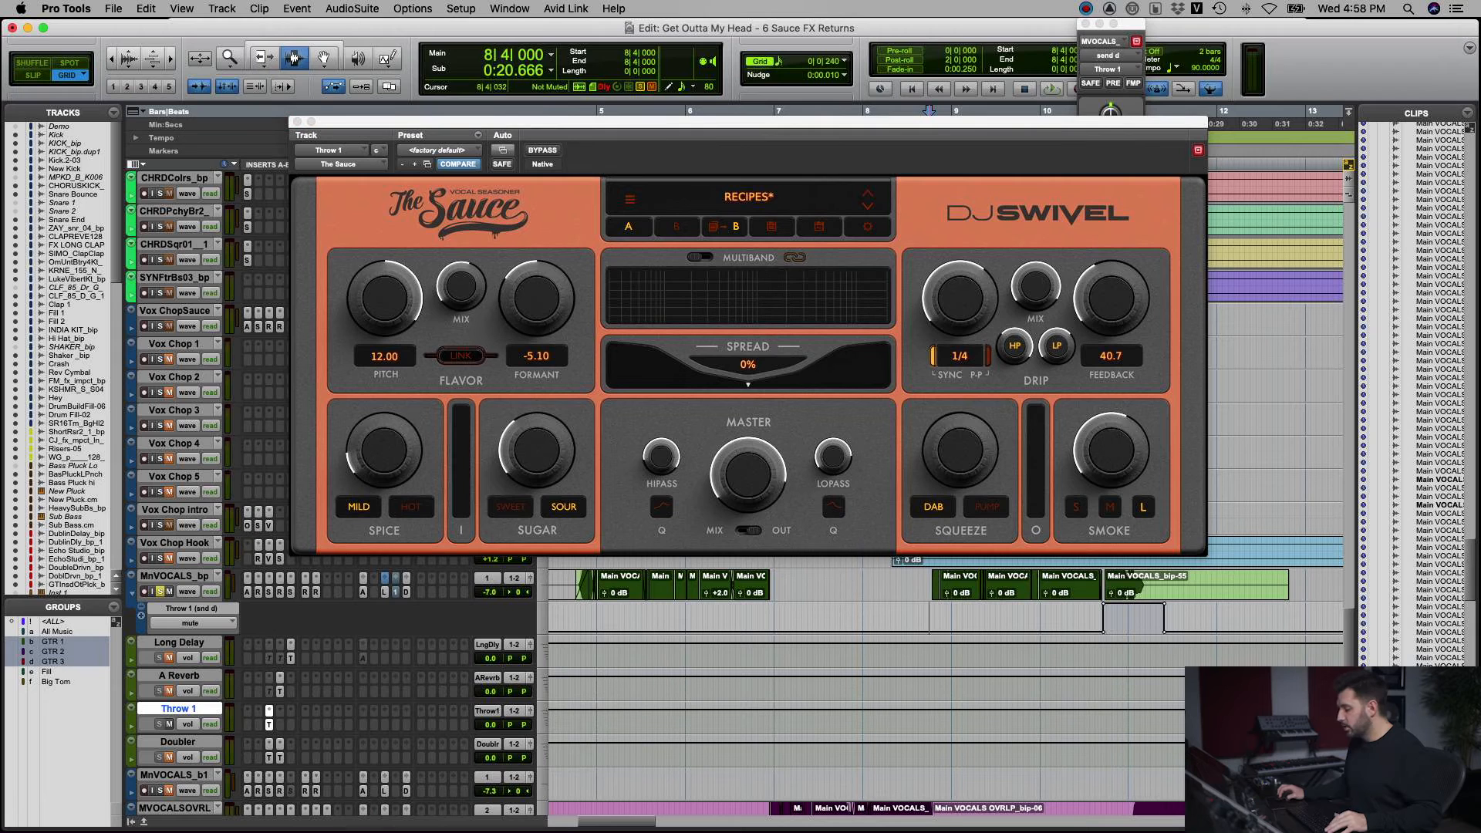
pyautogui.press('space')
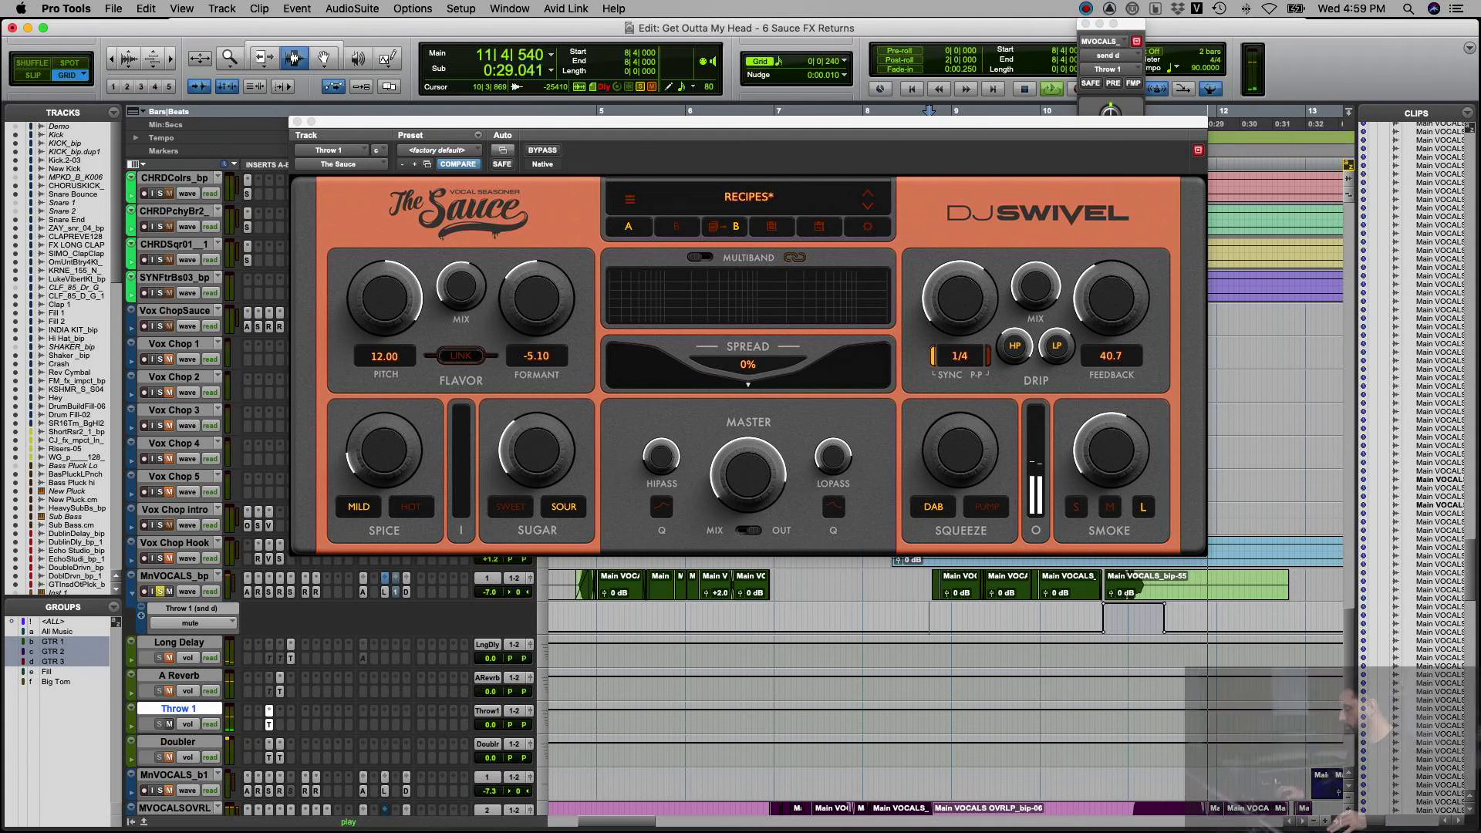
pyautogui.press('space')
# - Reset the throw delay's Smoke to 0% and replay the throw from 10|1|000
pyautogui.doubleClick(1112, 448)
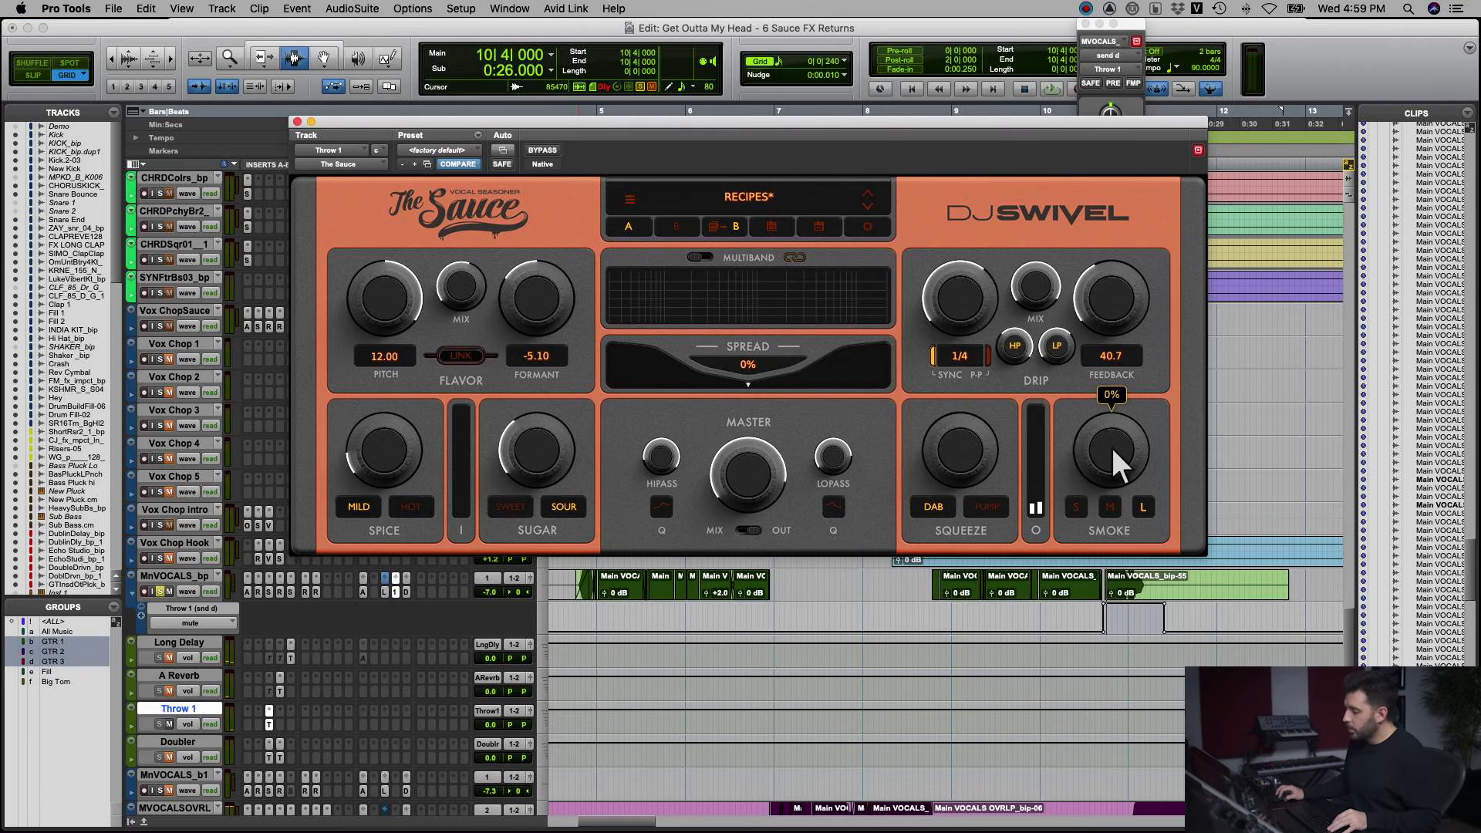
pyautogui.click(1084, 618)
pyautogui.click(1067, 618)
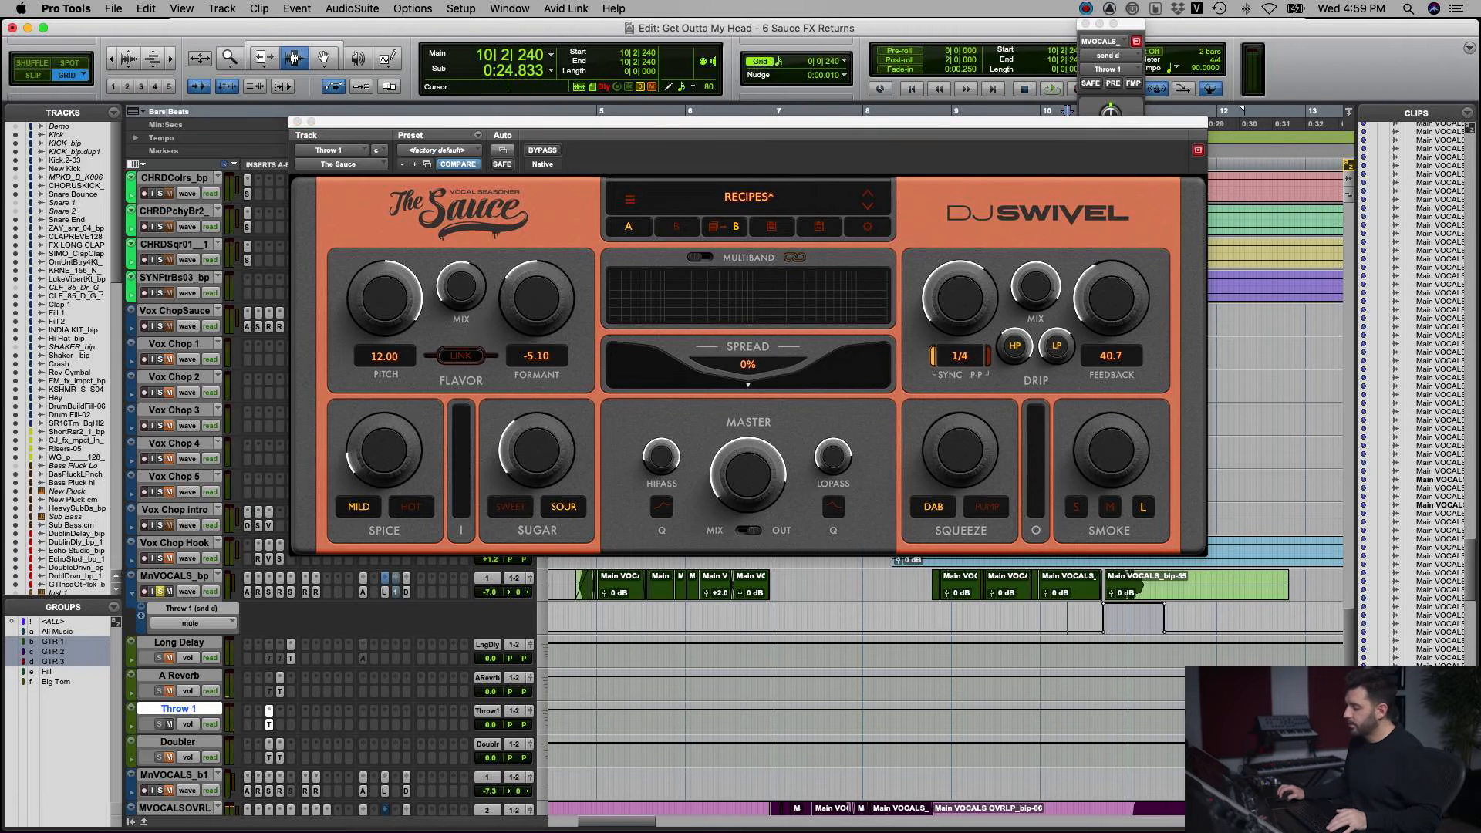
pyautogui.press('space')
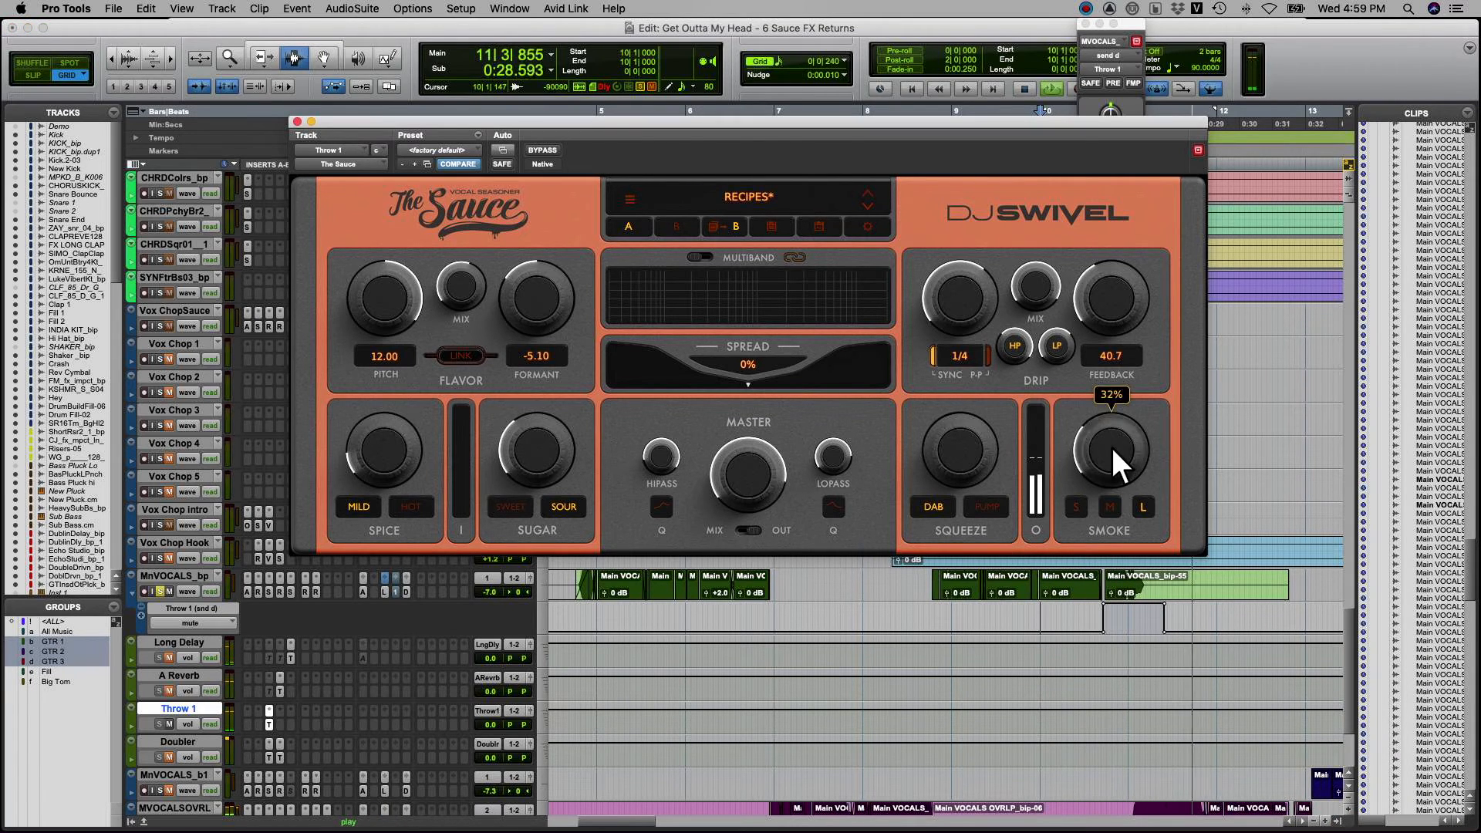
# - Raise the Smoke amount again during playback and audition the throw once more from 10|1|000
pyautogui.moveTo(1112, 448); pyautogui.dragTo(1112, 421)
pyautogui.press('space')
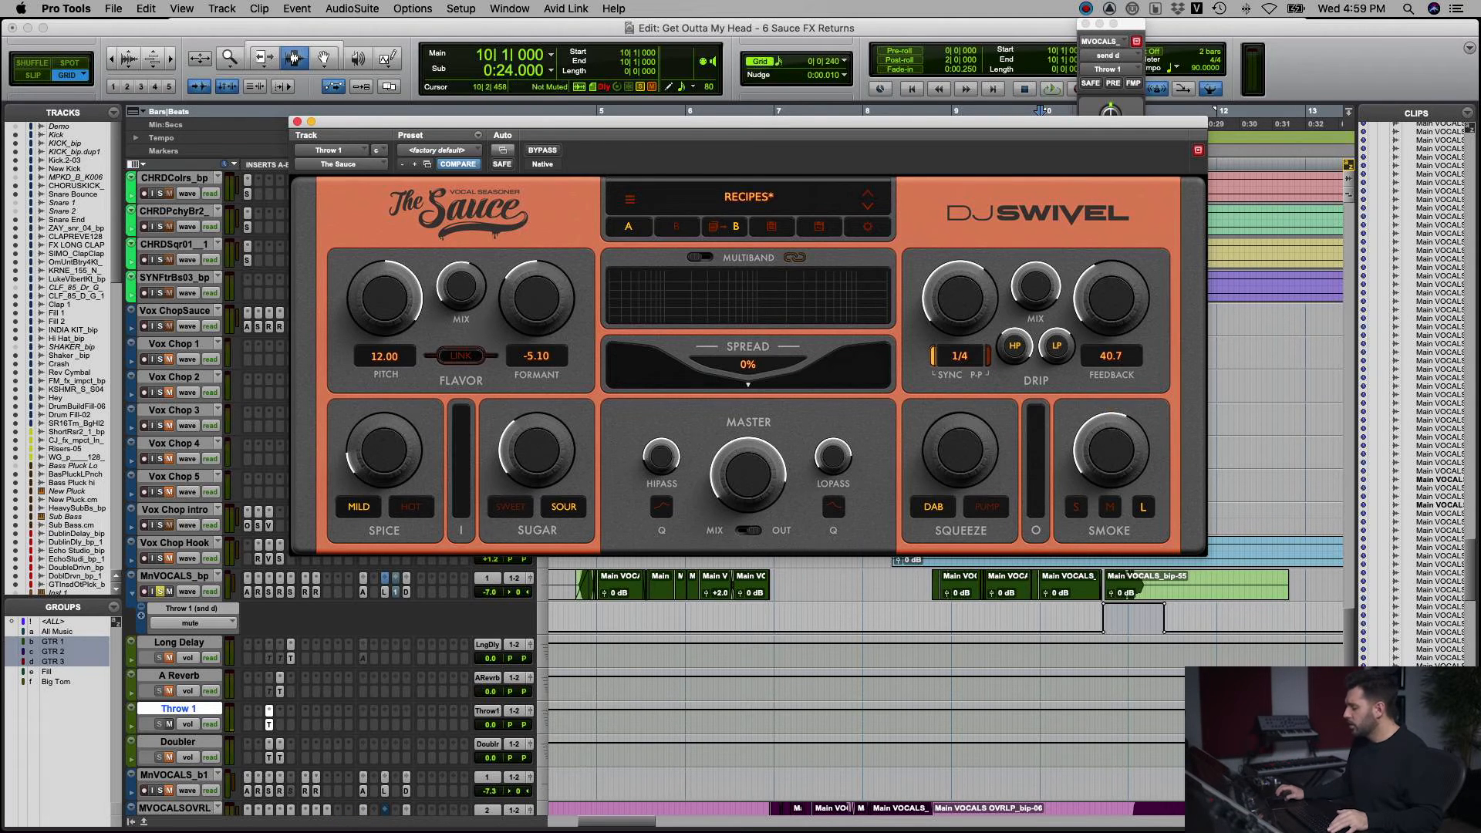
pyautogui.press('space')
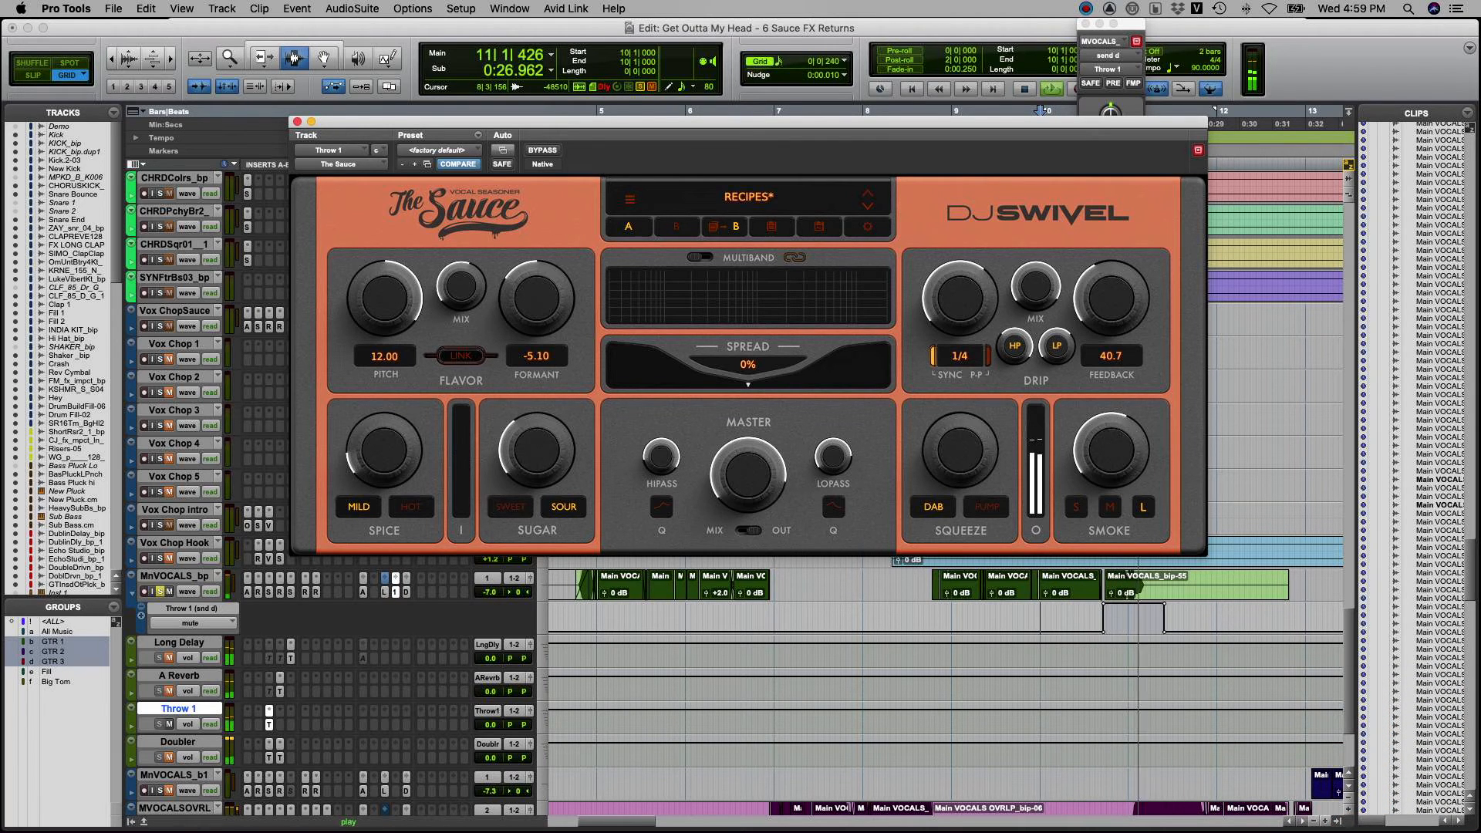
pyautogui.press('space')
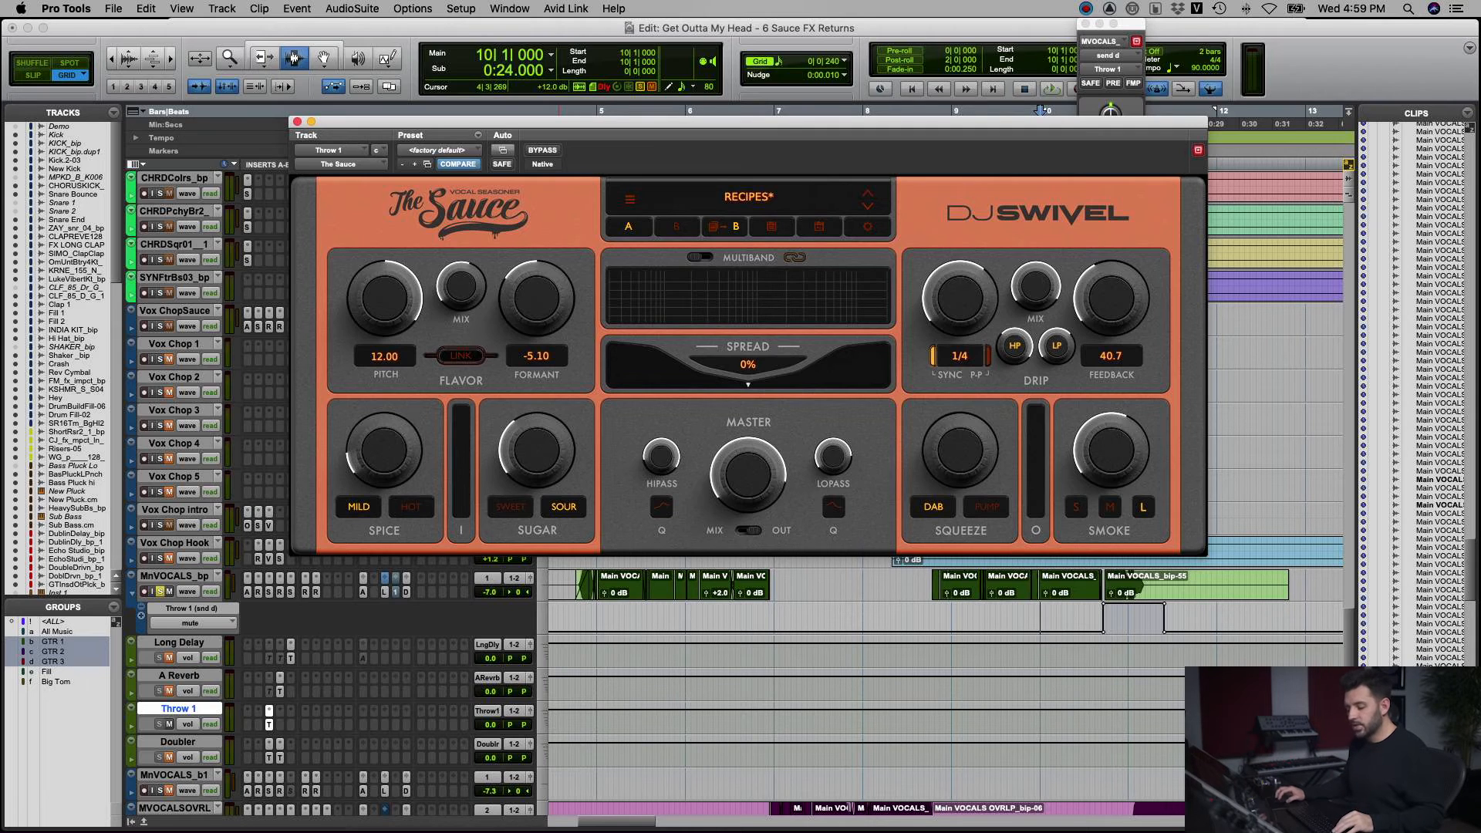
# - Select the Doubler track, bring up its The Sauce plug-in and audition the vocal through it from 8|4|240
pyautogui.click(169, 725)
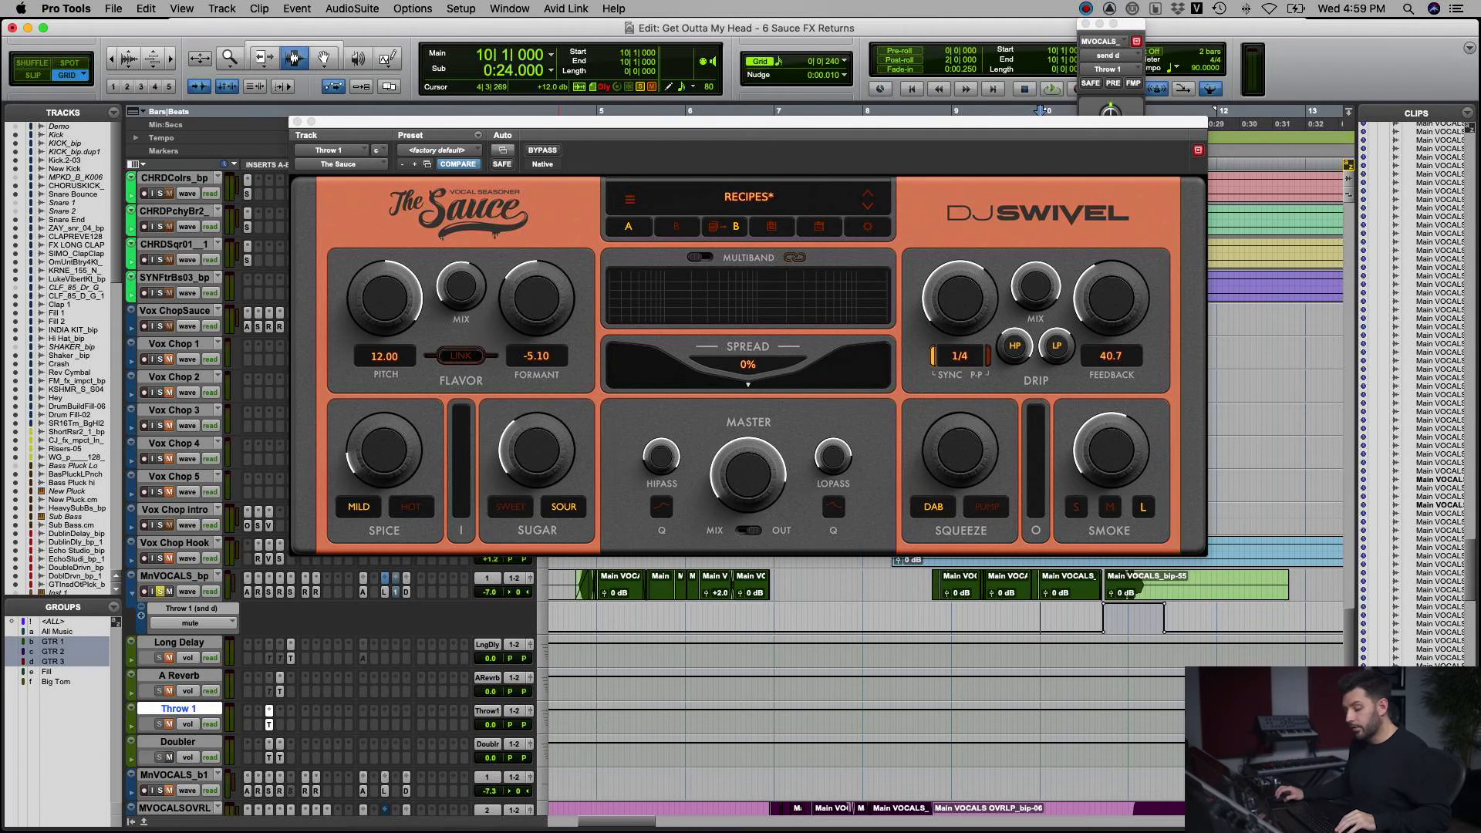
pyautogui.click(188, 741)
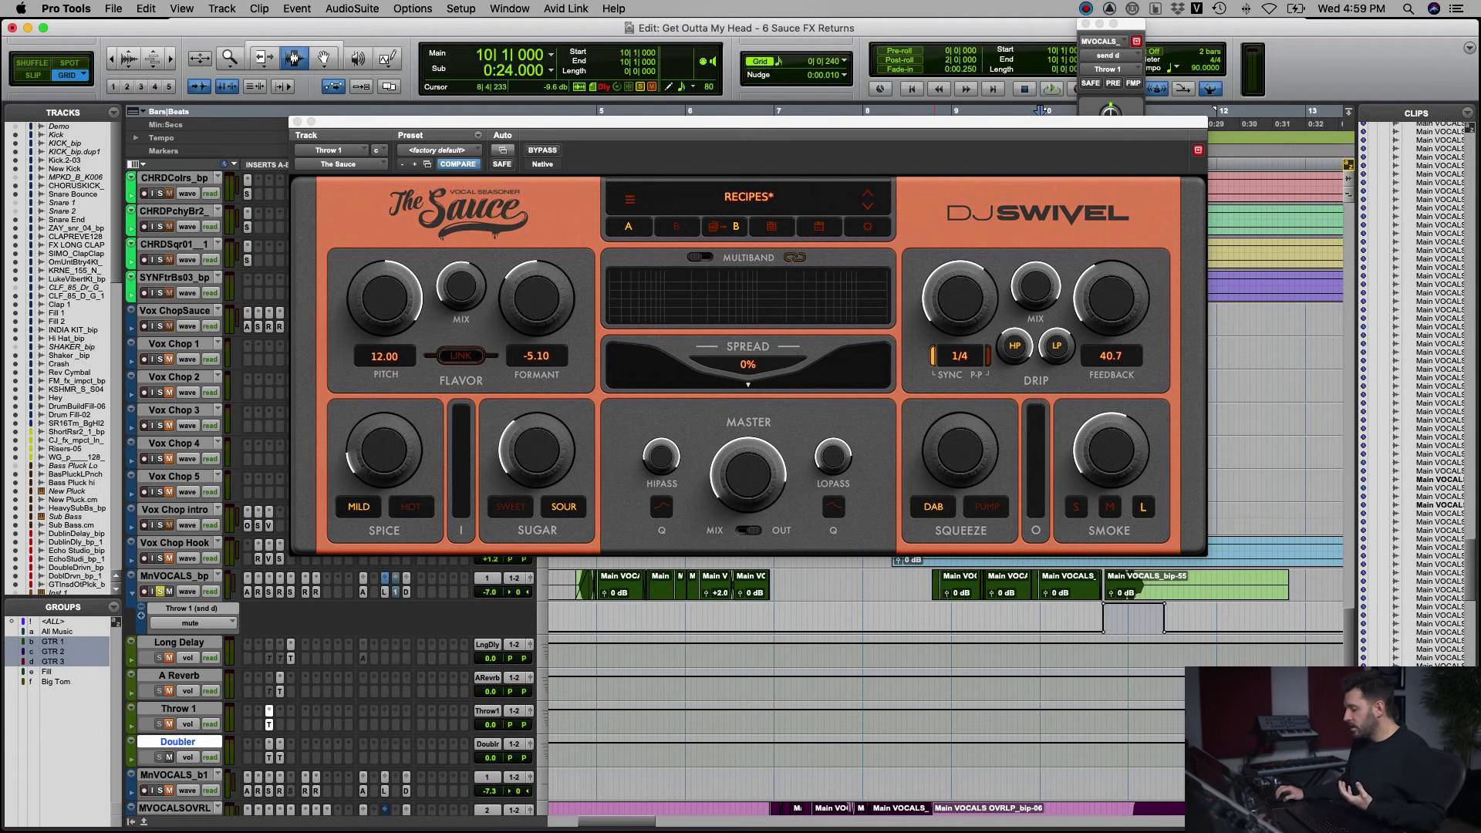
pyautogui.click(934, 750)
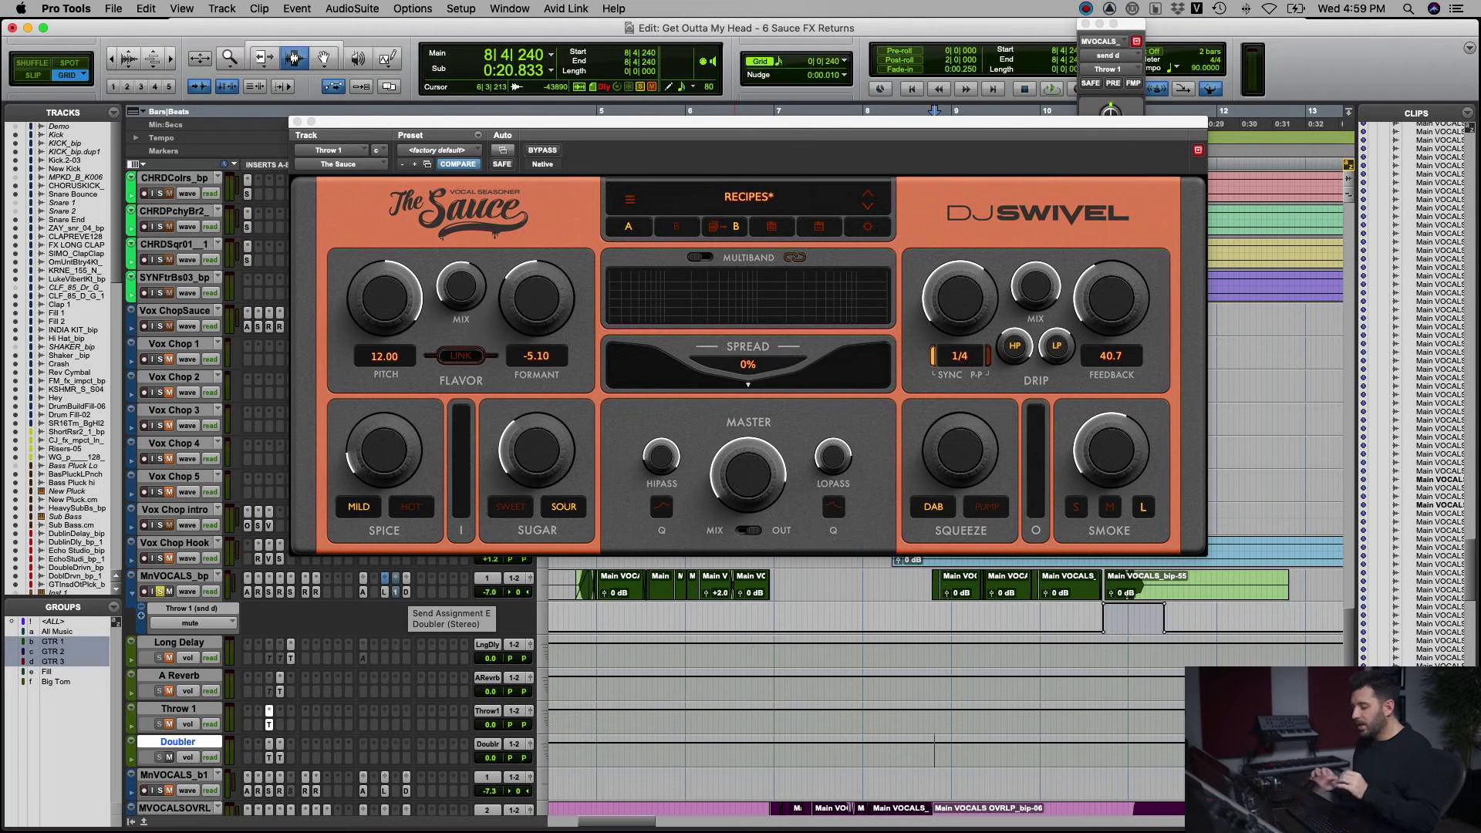
pyautogui.click(406, 578)
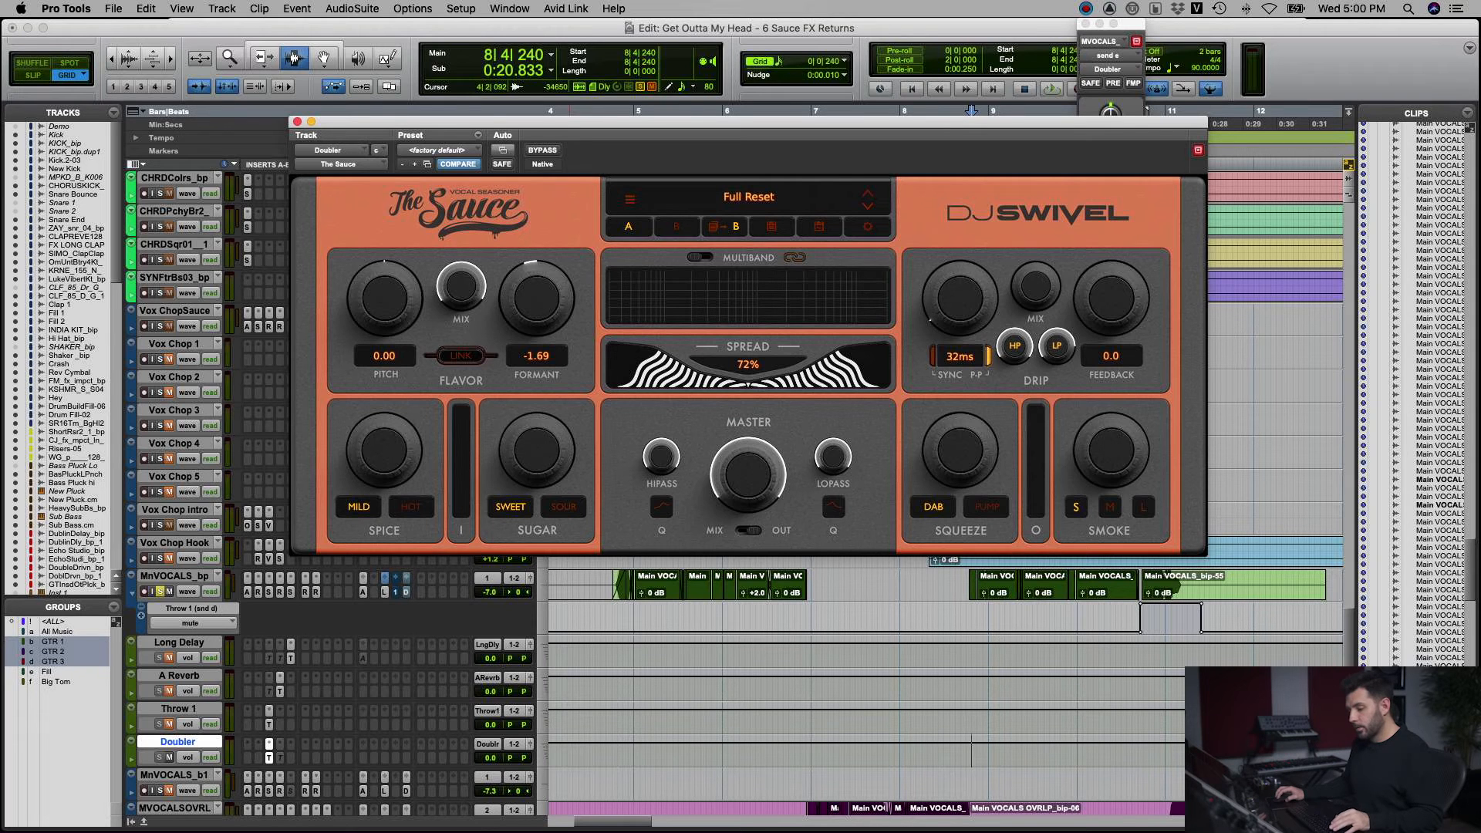
pyautogui.press('space')
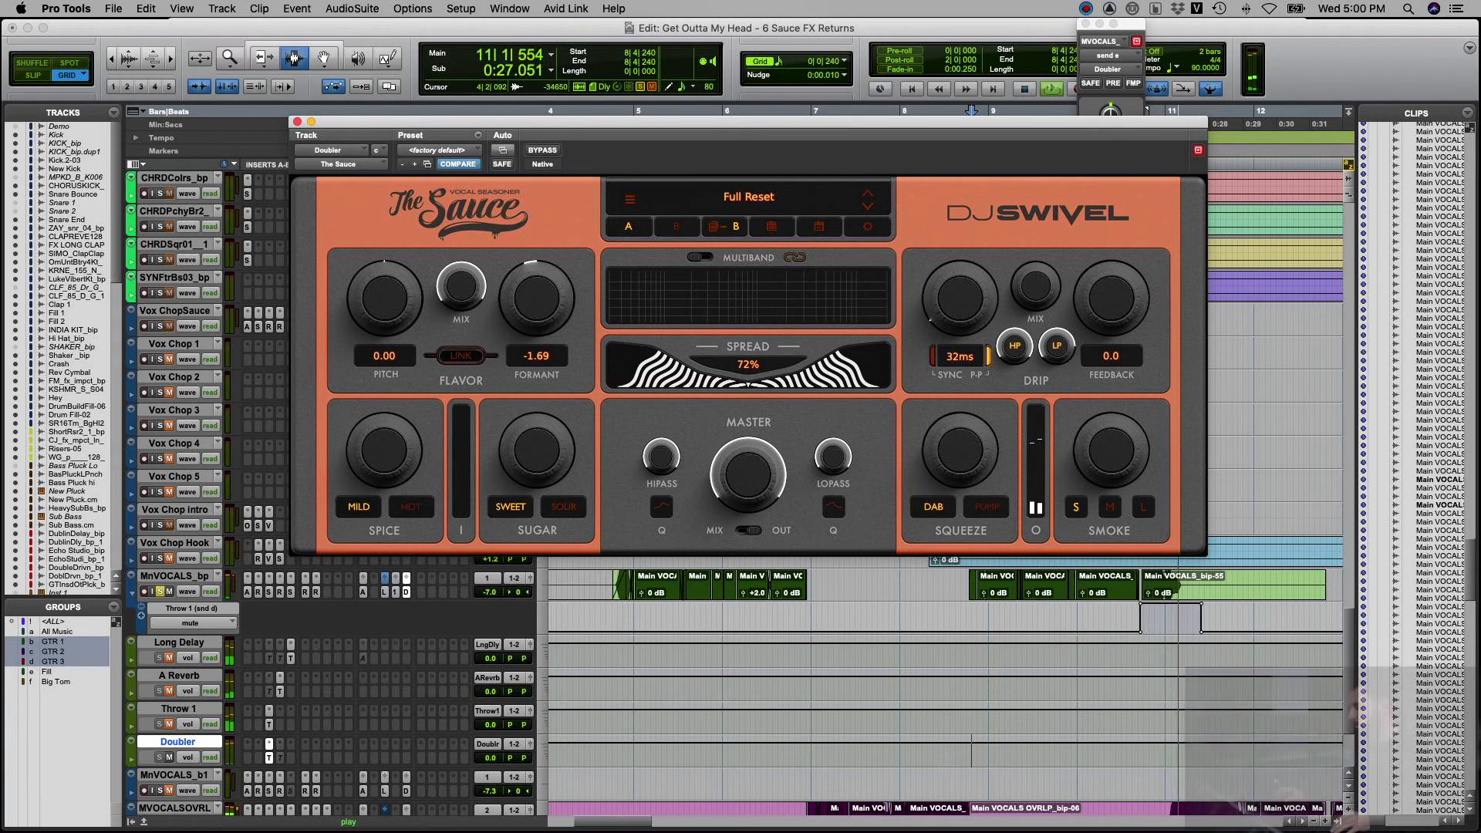
pyautogui.press('space')
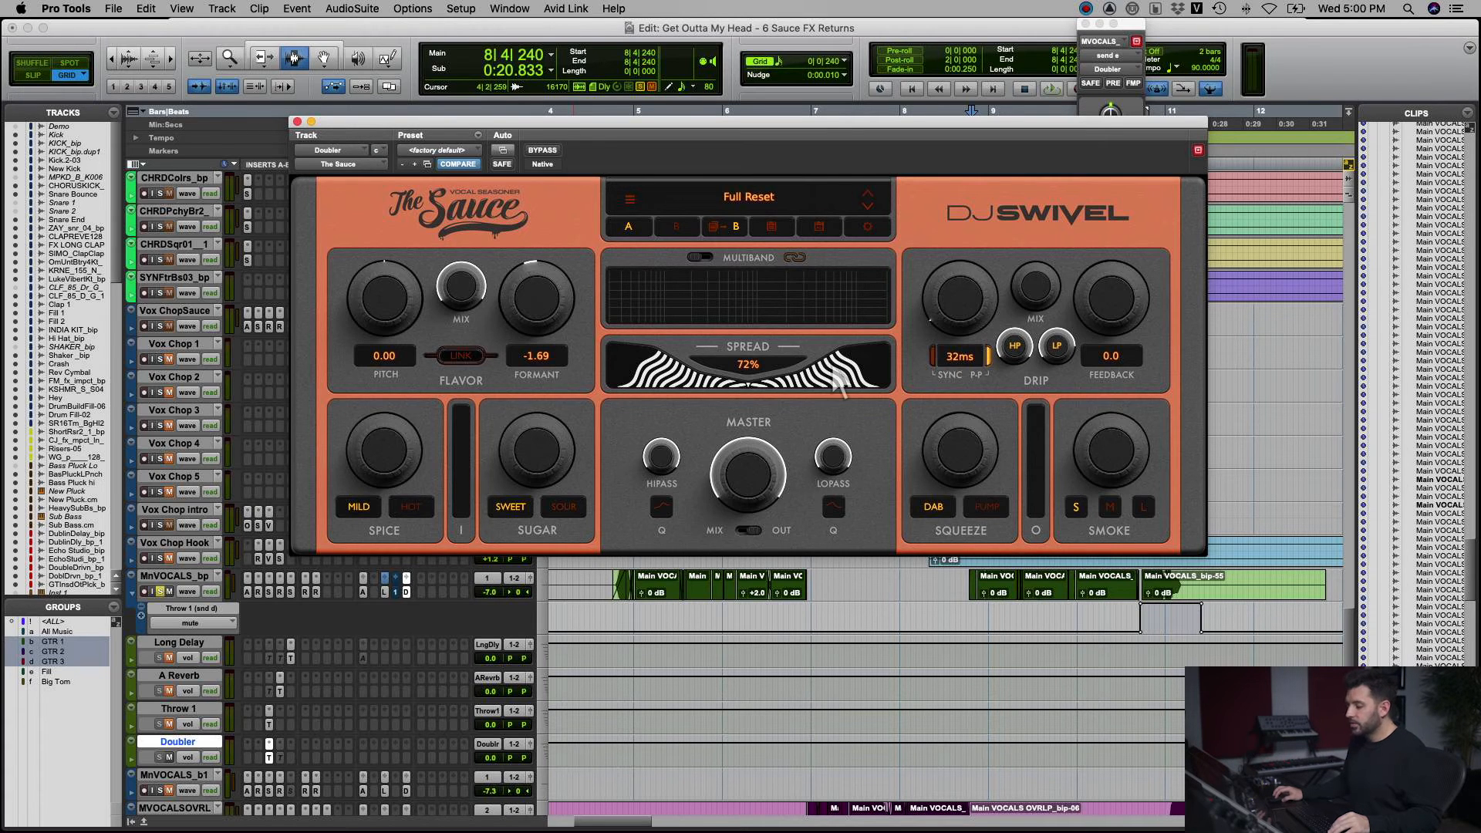
# - Sweep the doubler's Spread between narrow and wide while replaying the vocal from 8|3|480, settling on 77%
pyautogui.scroll(9, 831, 363)
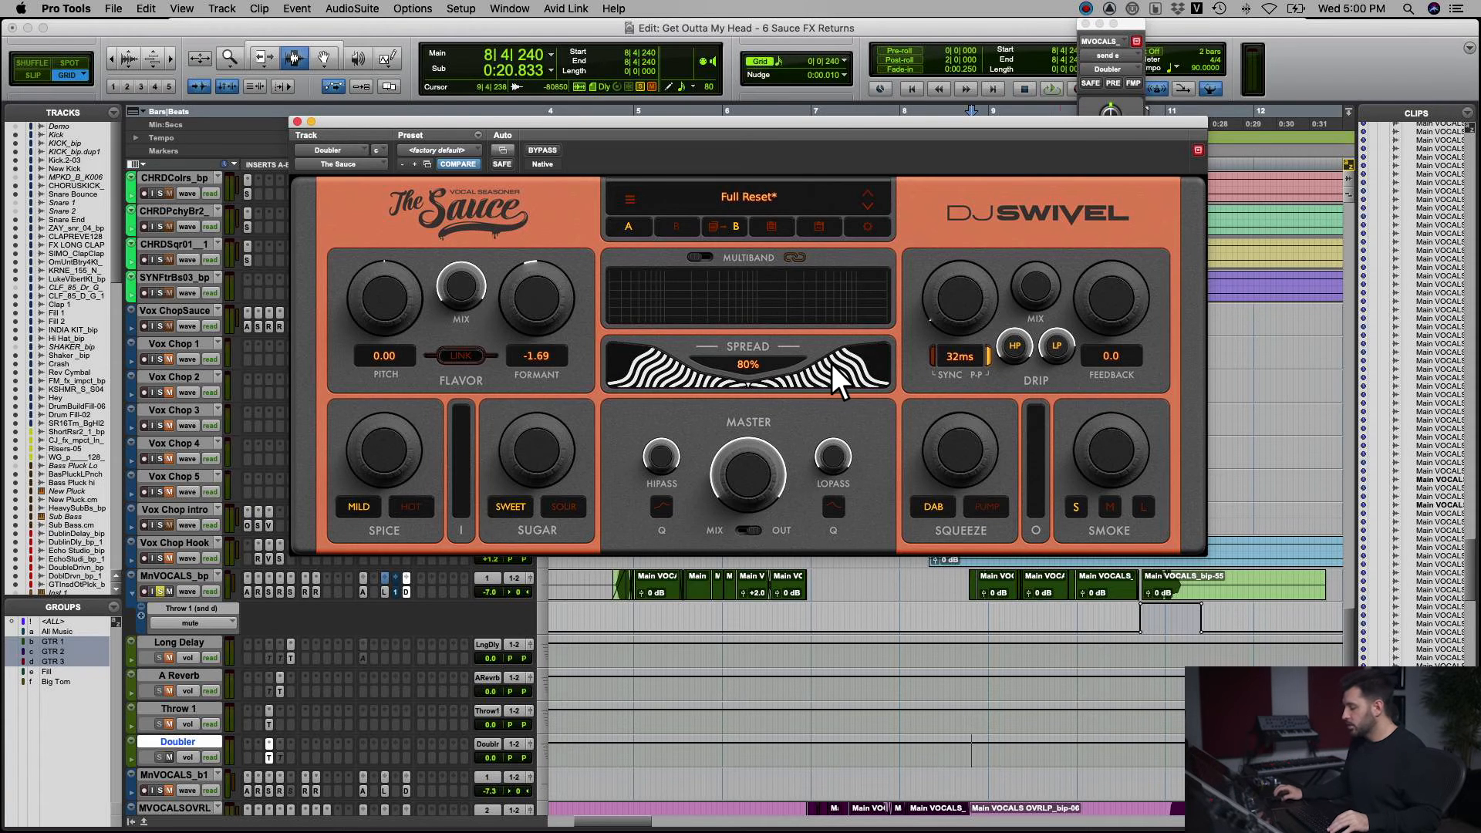
pyautogui.click(1048, 620)
pyautogui.hotkey('alt', 'Tab')
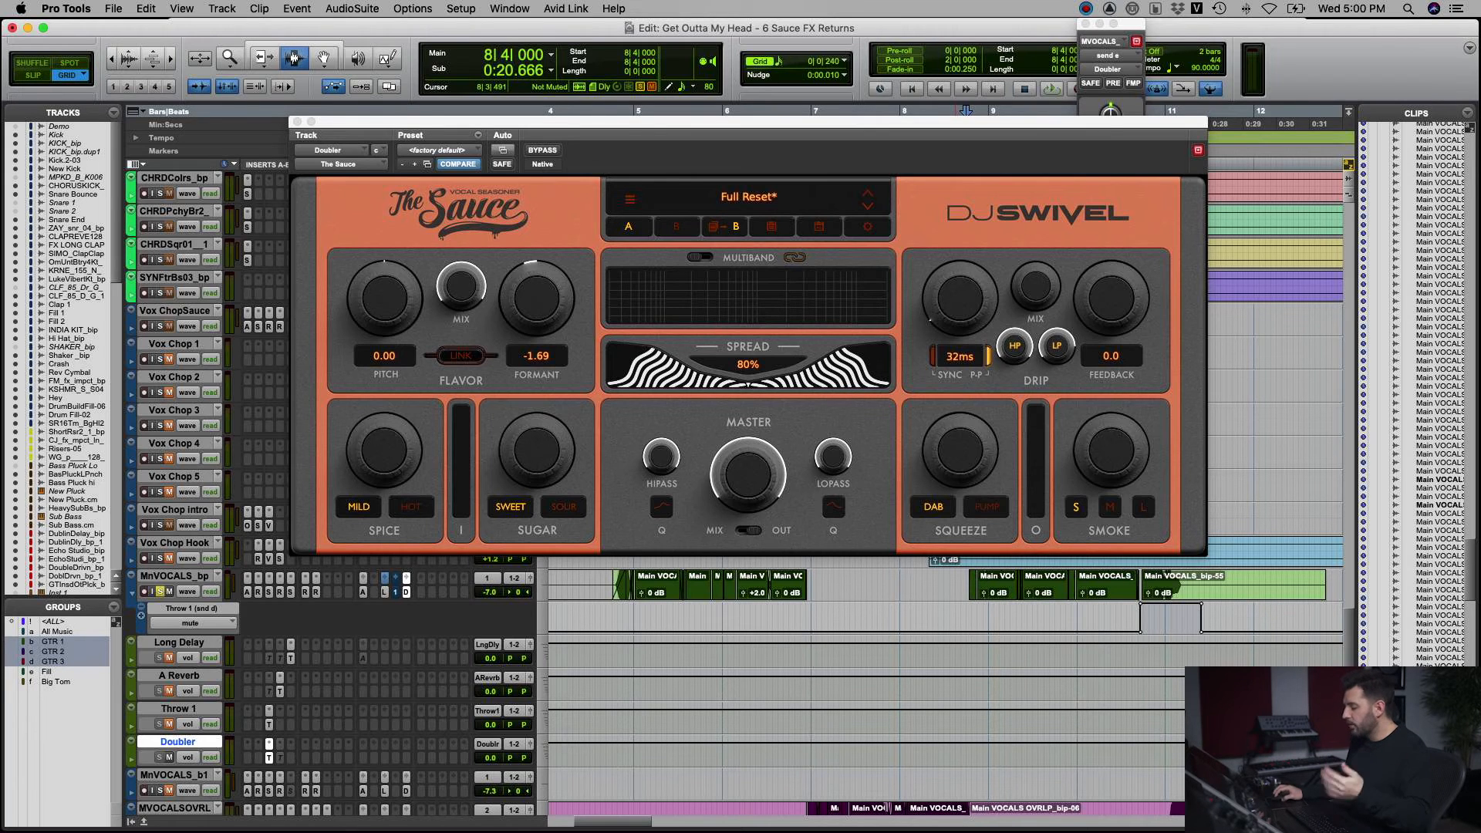
pyautogui.click(955, 589)
pyautogui.press('space')
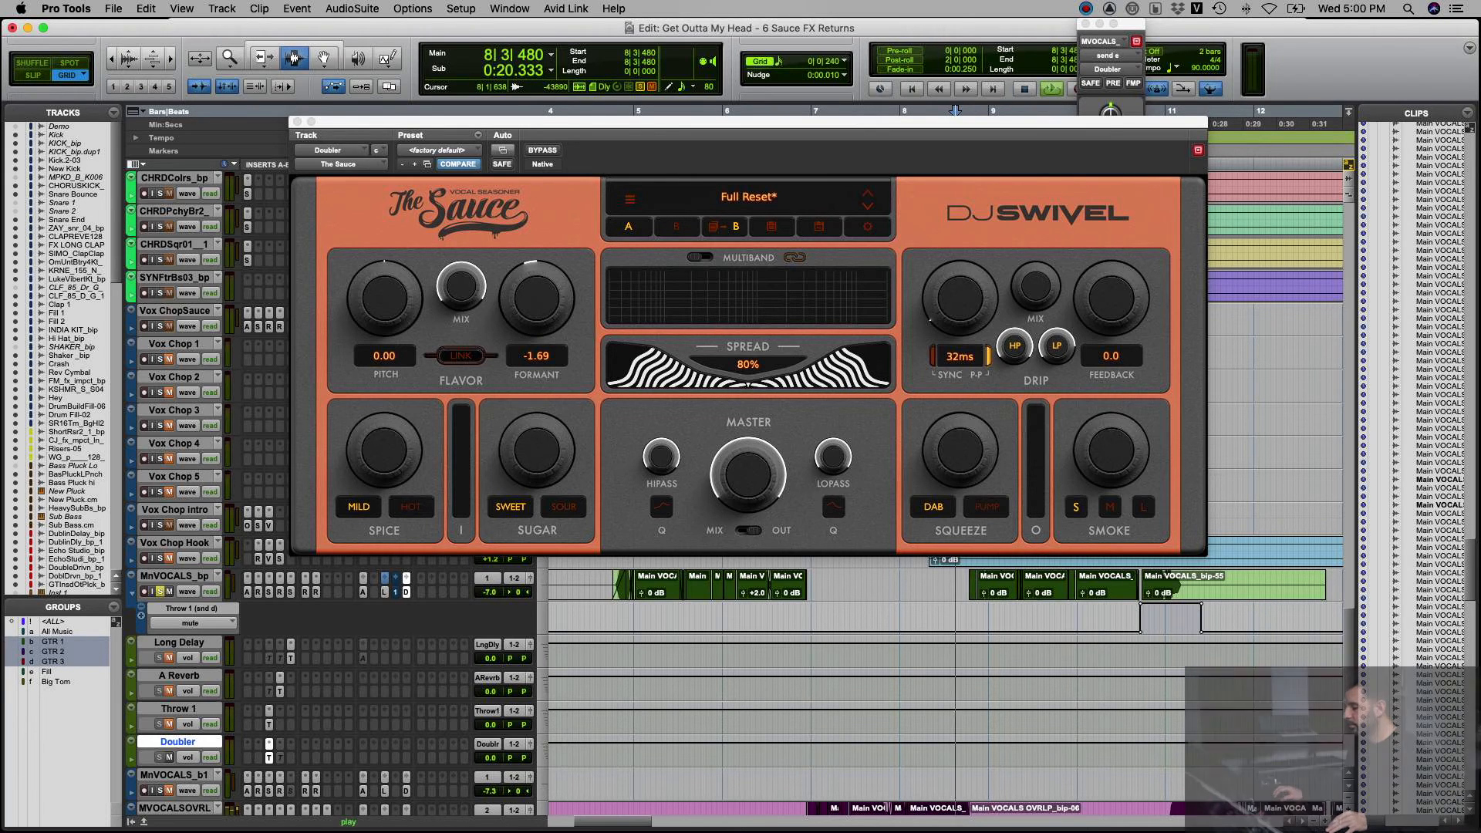
pyautogui.click(831, 363)
pyautogui.keyDown('alt'); pyautogui.click(832, 363); pyautogui.keyUp('alt')
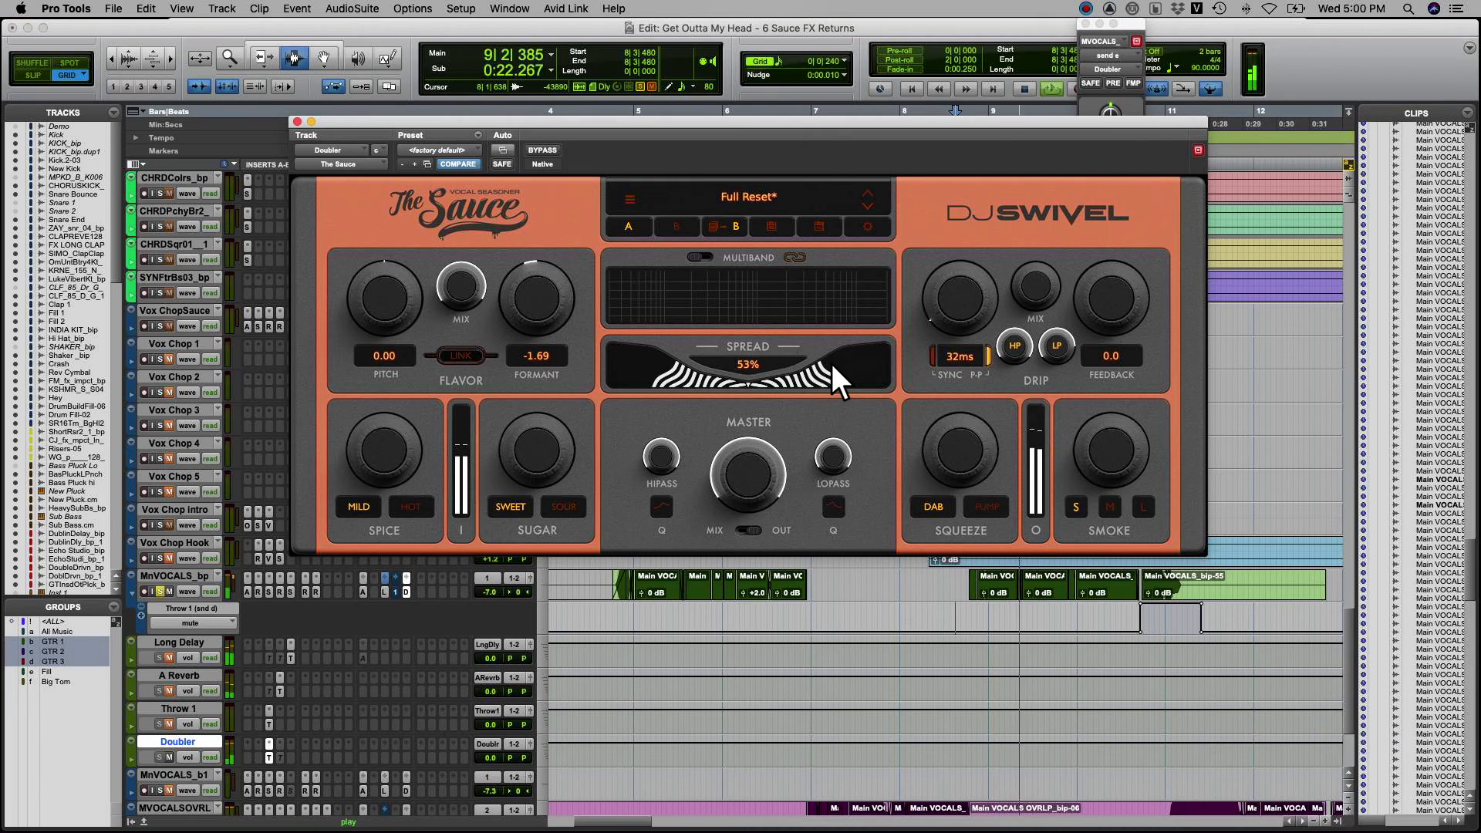
pyautogui.scroll(10, 832, 364)
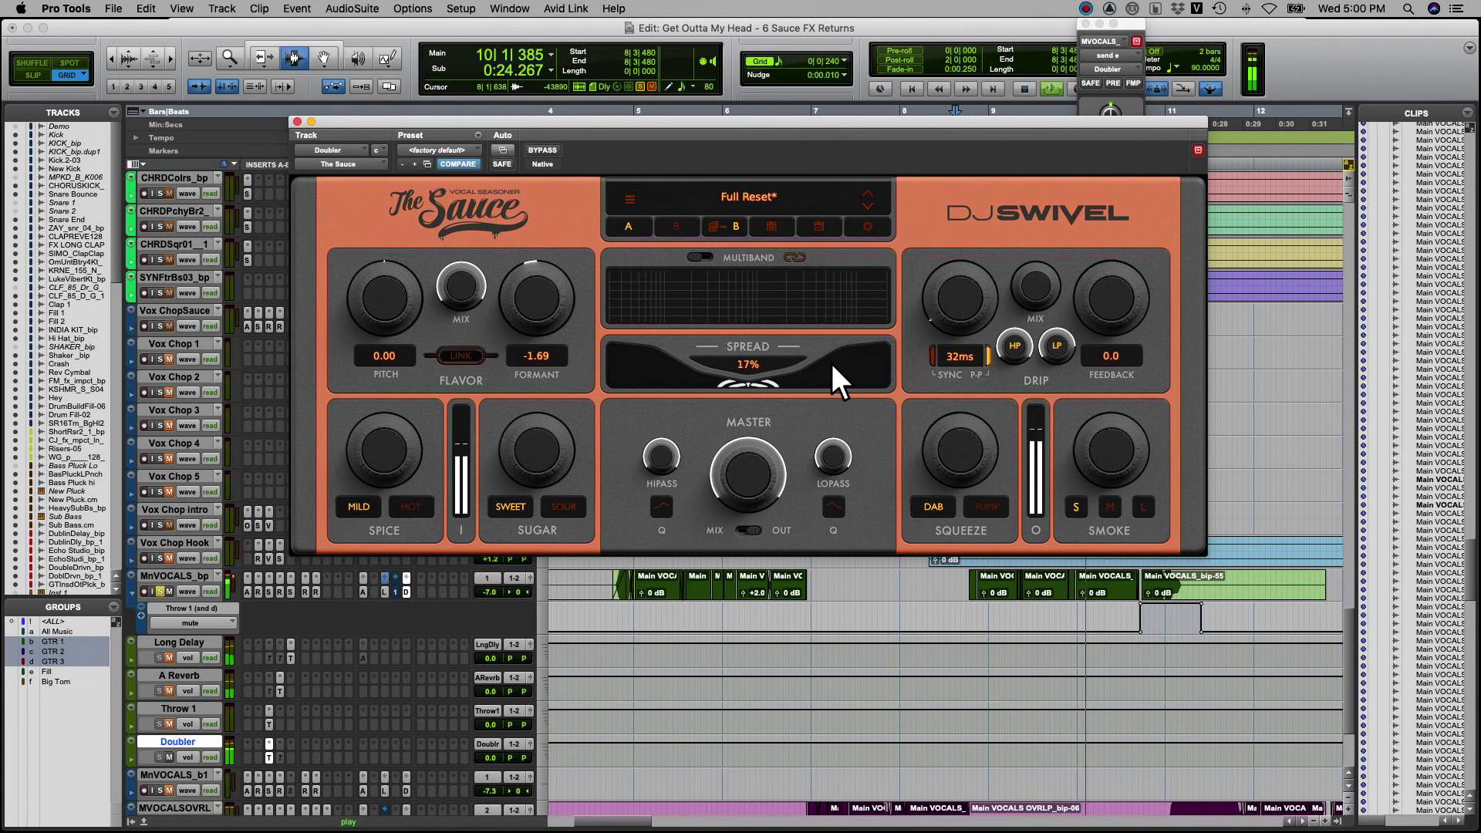
pyautogui.scroll(-3, 831, 363)
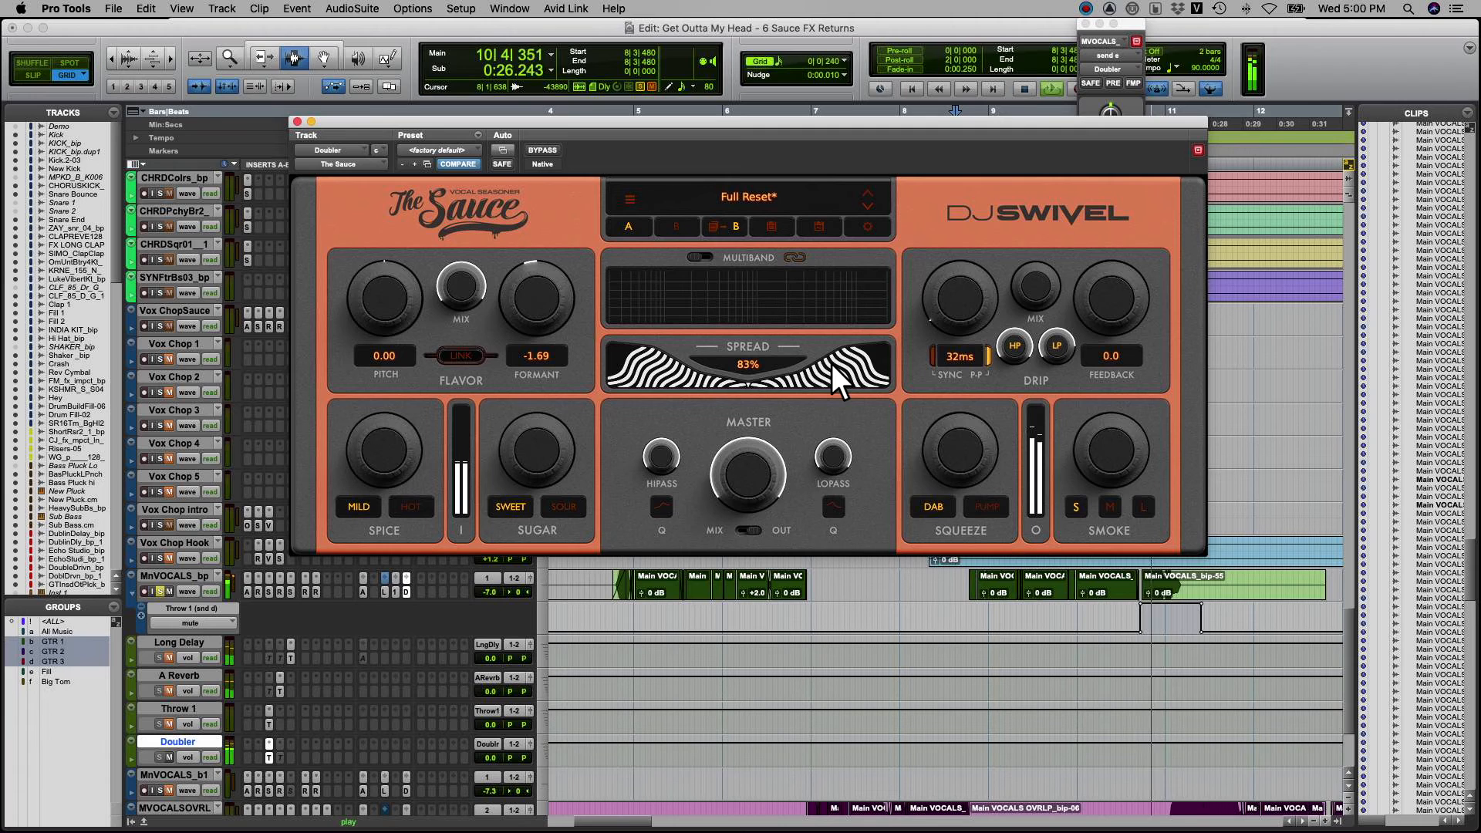
pyautogui.press('space')
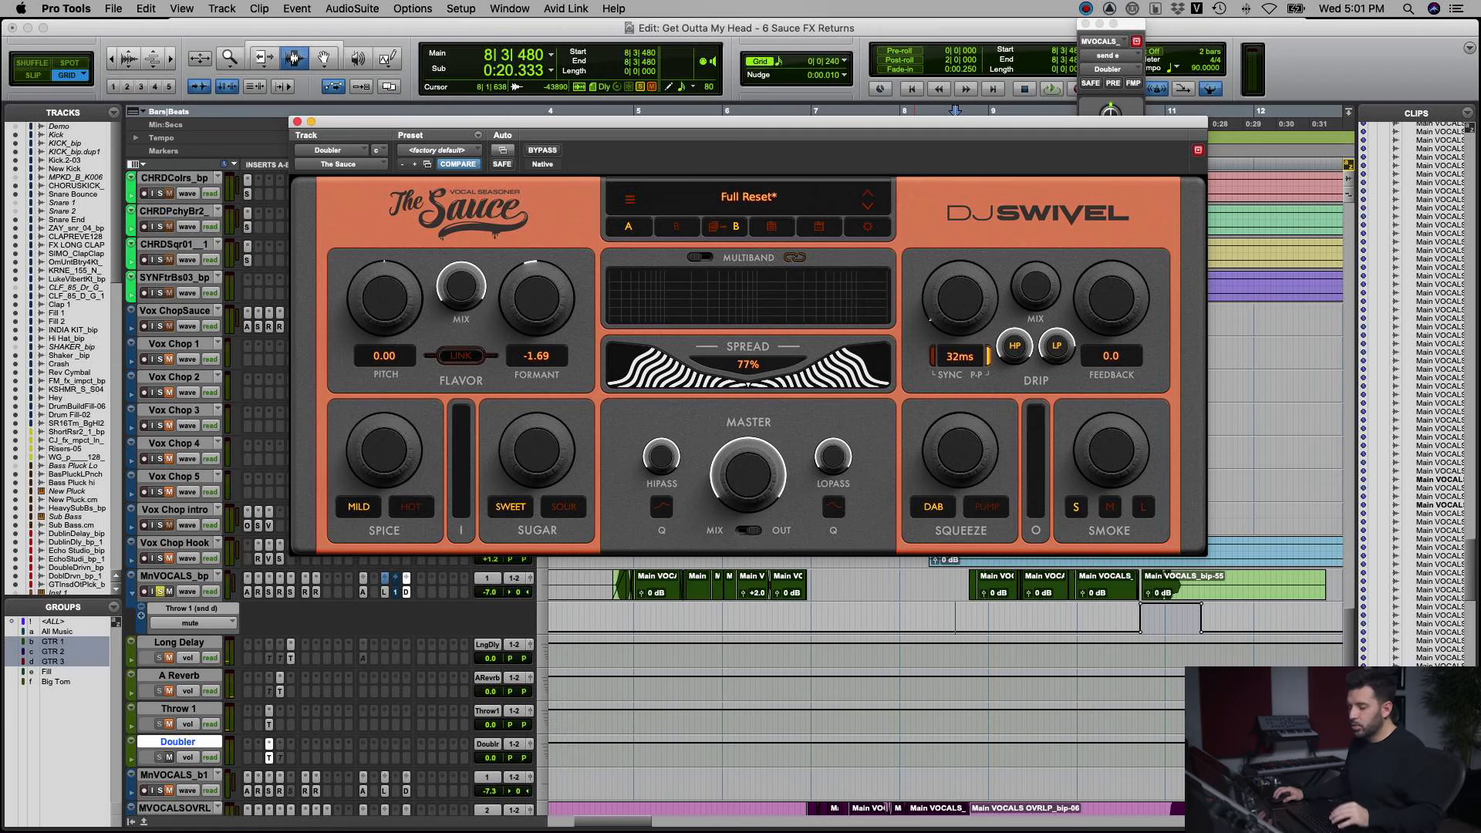
# - Sweep the doubler's Formant between moderate and extreme downward shifts, replaying the vocal from 8|3|480, and settle on -0.88
pyautogui.press('space')
pyautogui.scroll(-5, 538, 304)
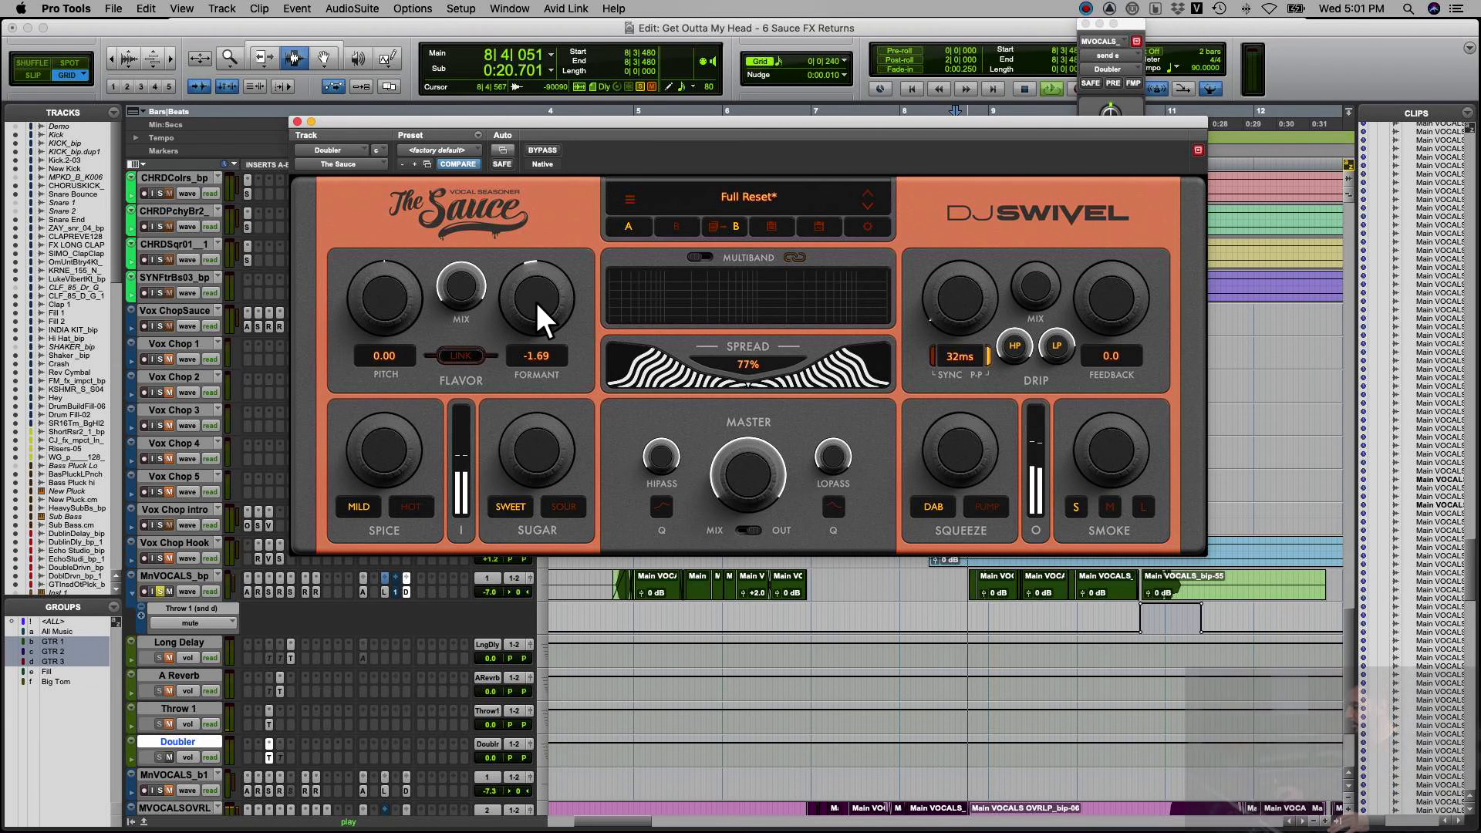
pyautogui.scroll(3, 534, 300)
pyautogui.scroll(6, 534, 300)
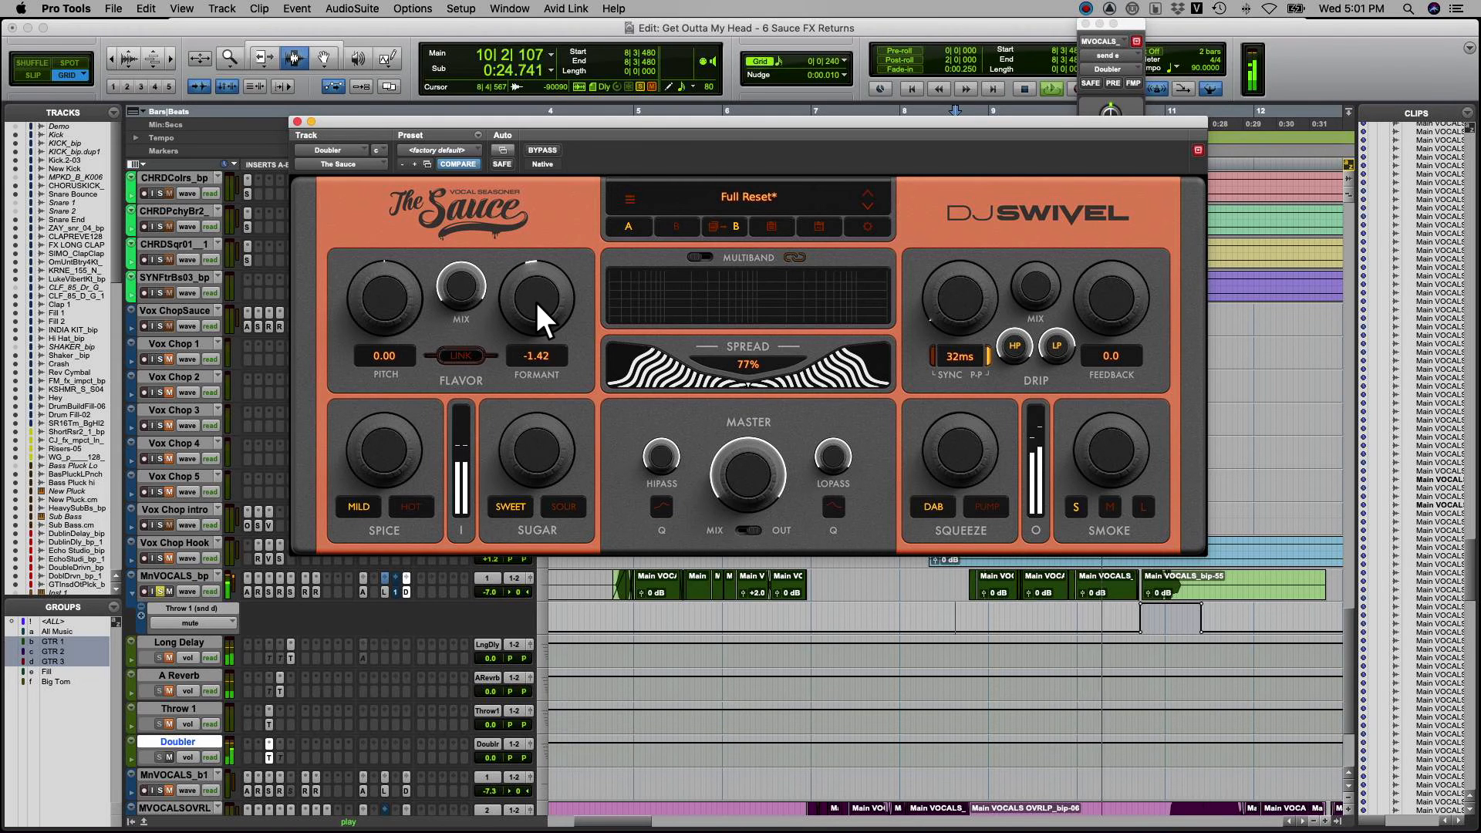
pyautogui.scroll(-1, 534, 299)
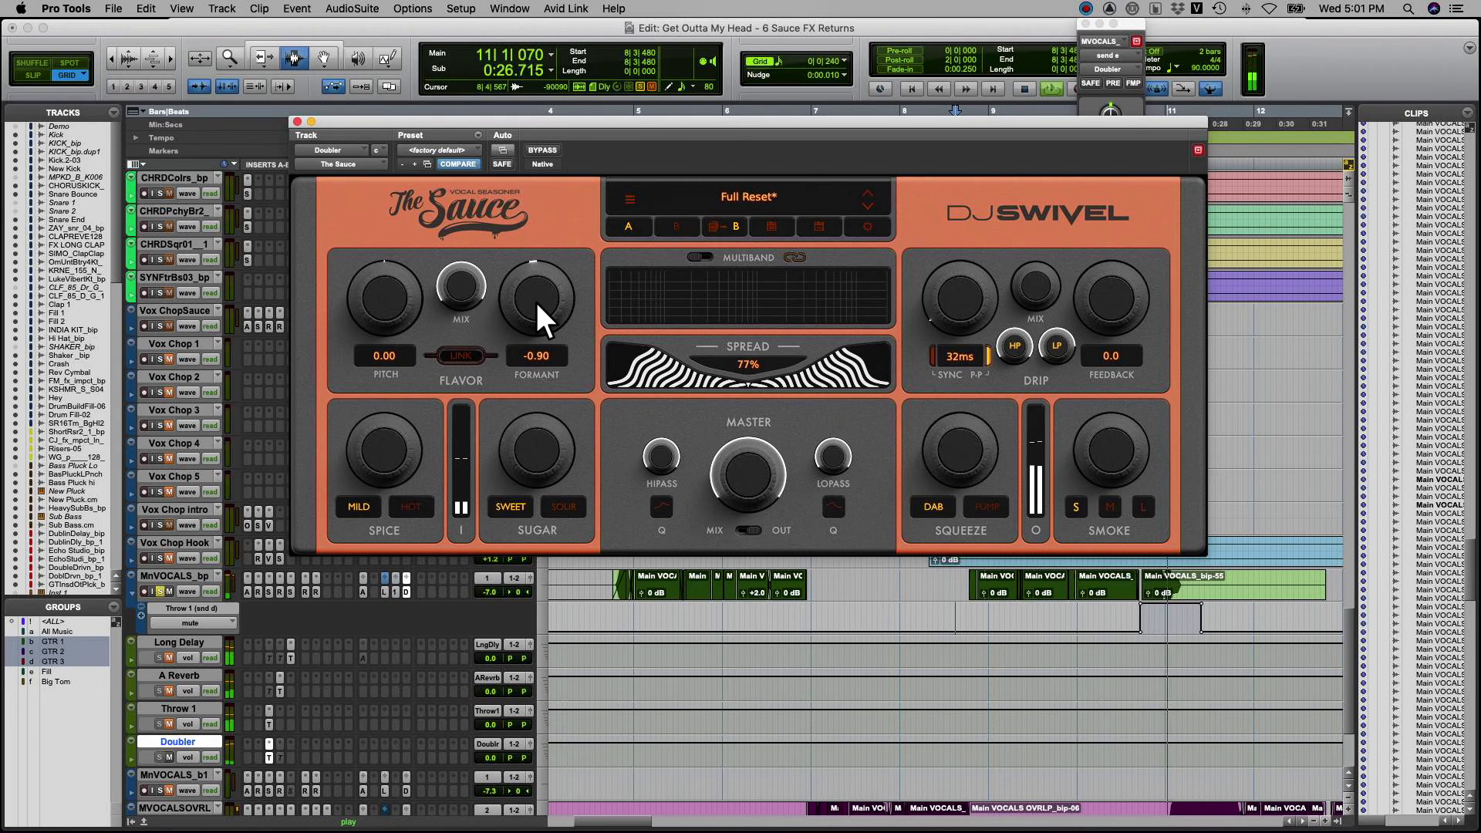
pyautogui.press('space')
pyautogui.scroll(-15, 535, 299)
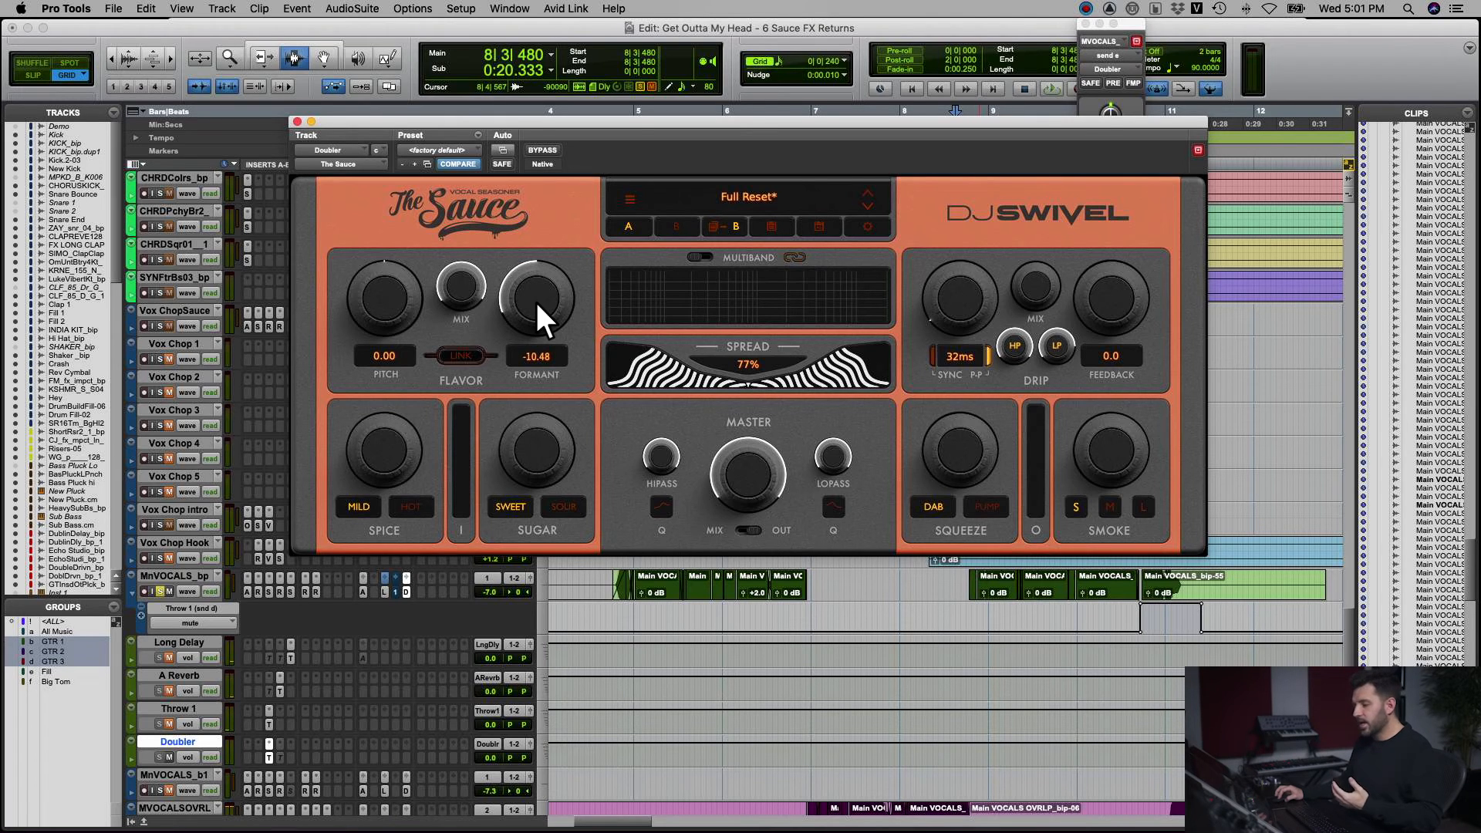
pyautogui.scroll(15, 535, 299)
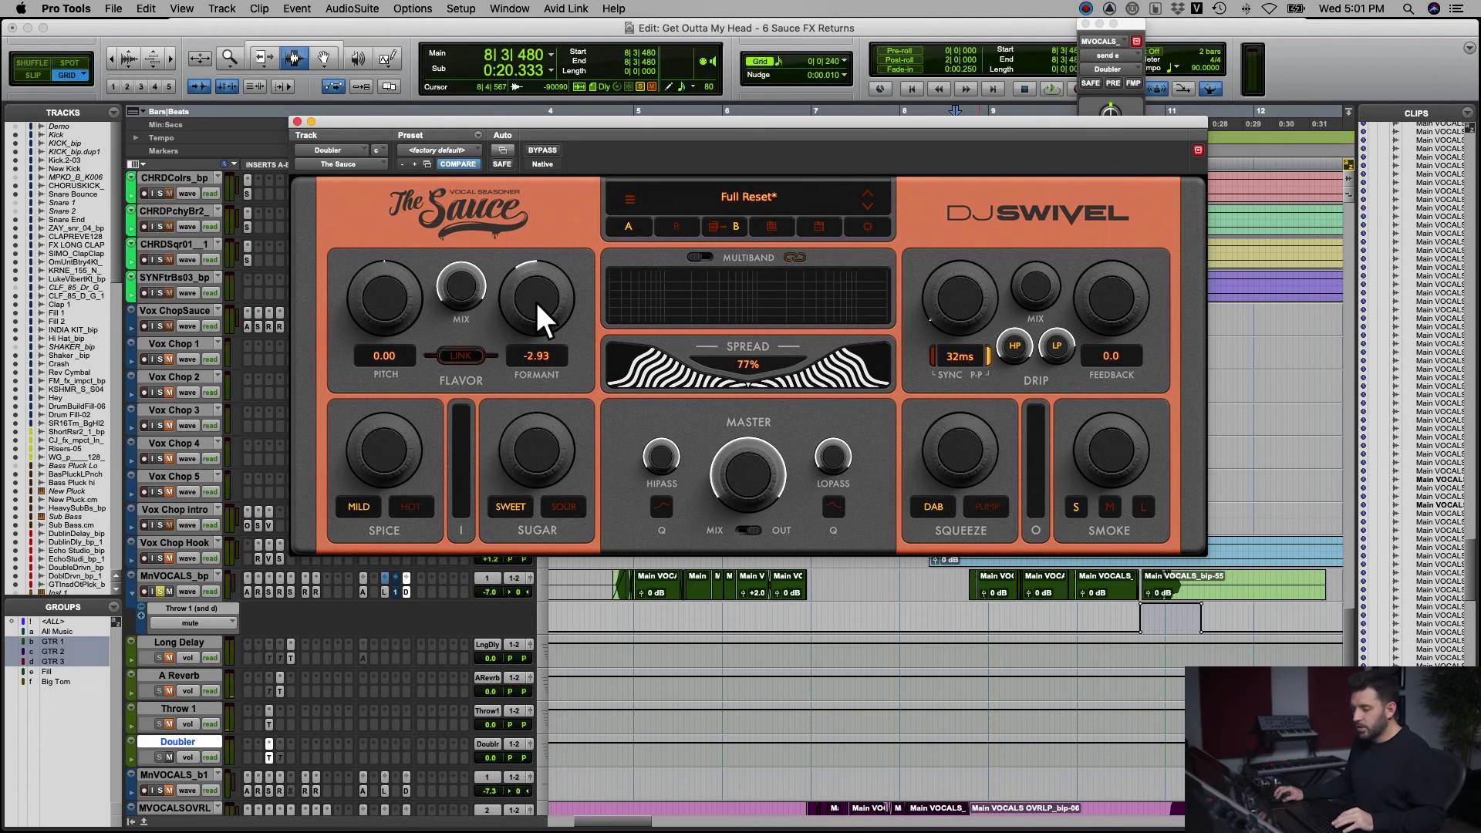
pyautogui.moveTo(535, 302); pyautogui.dragTo(535, 301)
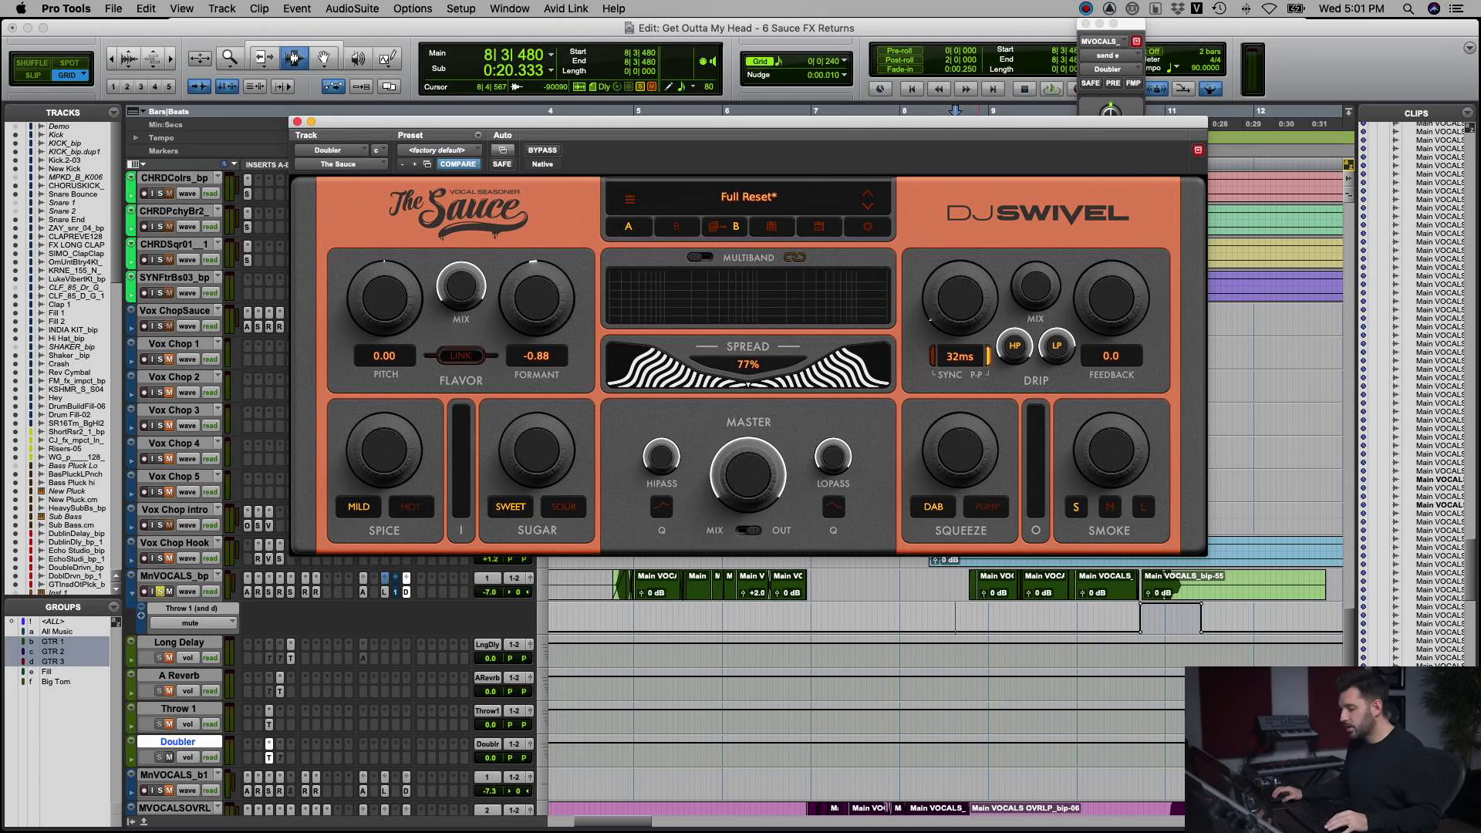
# - Replay the vocal while narrowing the doubler's Spread to 67%, and set the Master output to about +8.5 dB
pyautogui.press('space')
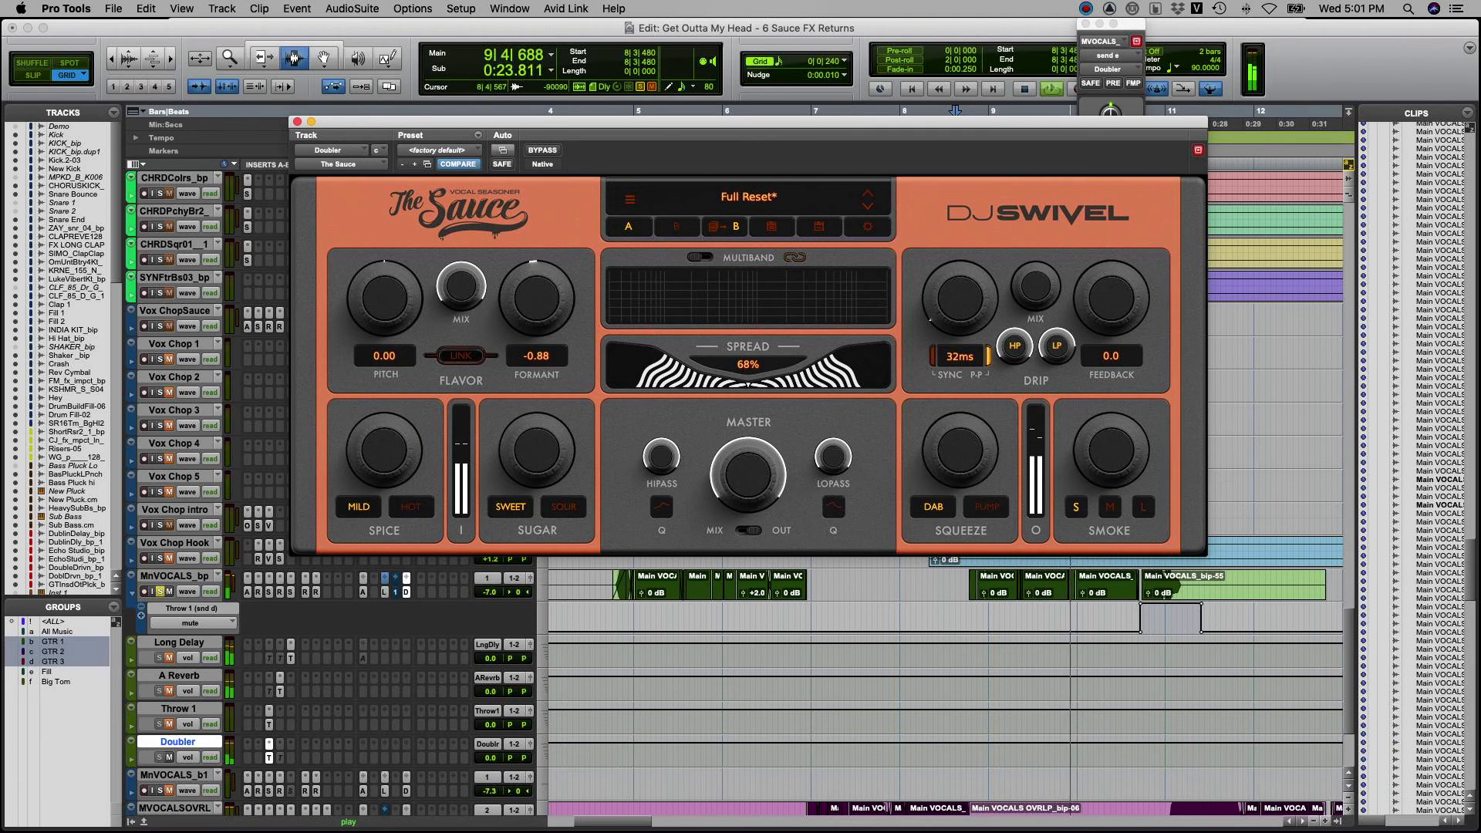
pyautogui.moveTo(745, 473)
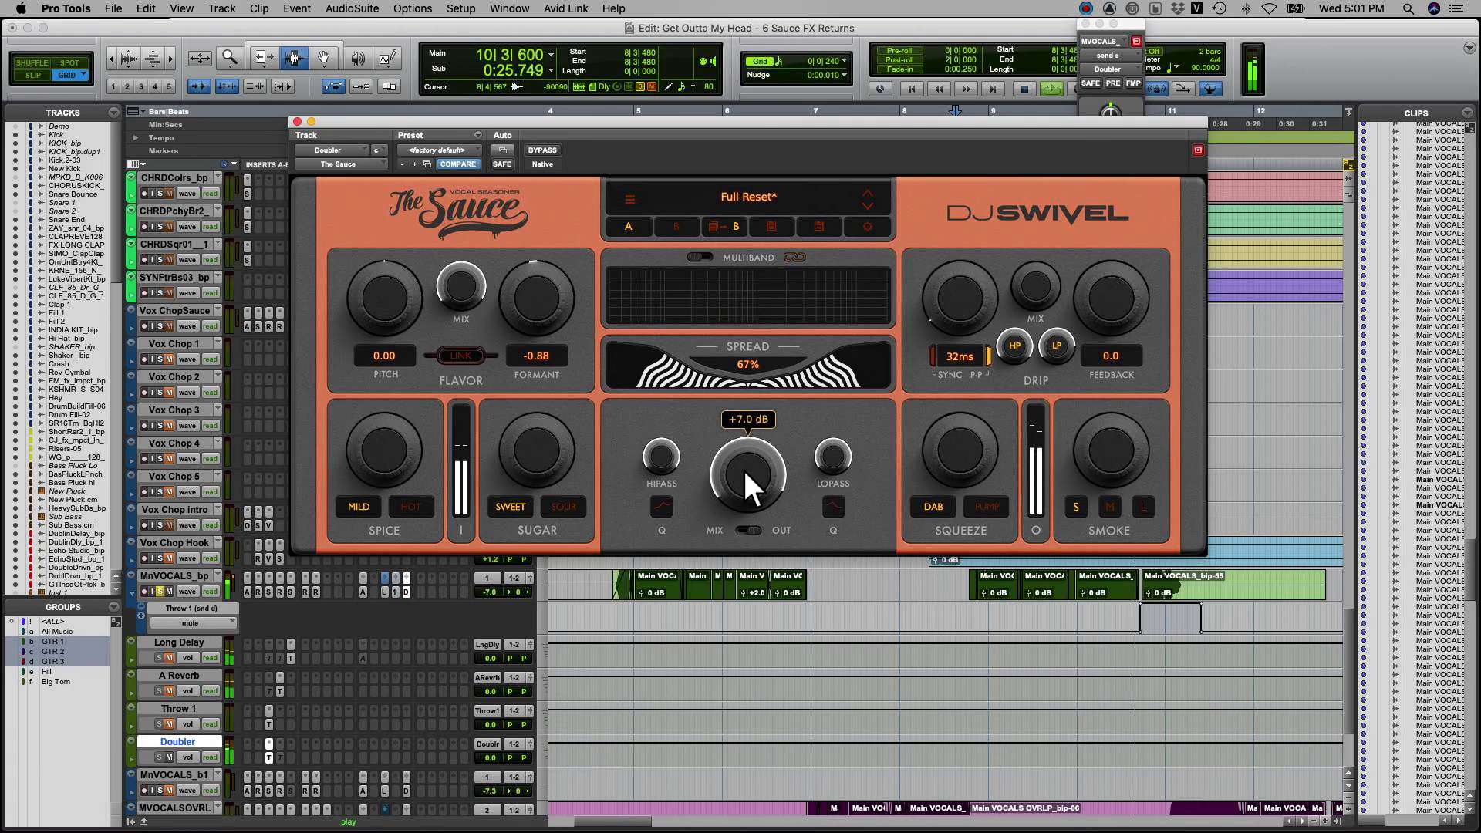
pyautogui.press('space')
pyautogui.moveTo(745, 471); pyautogui.dragTo(745, 471)
pyautogui.scroll(-7, 745, 472)
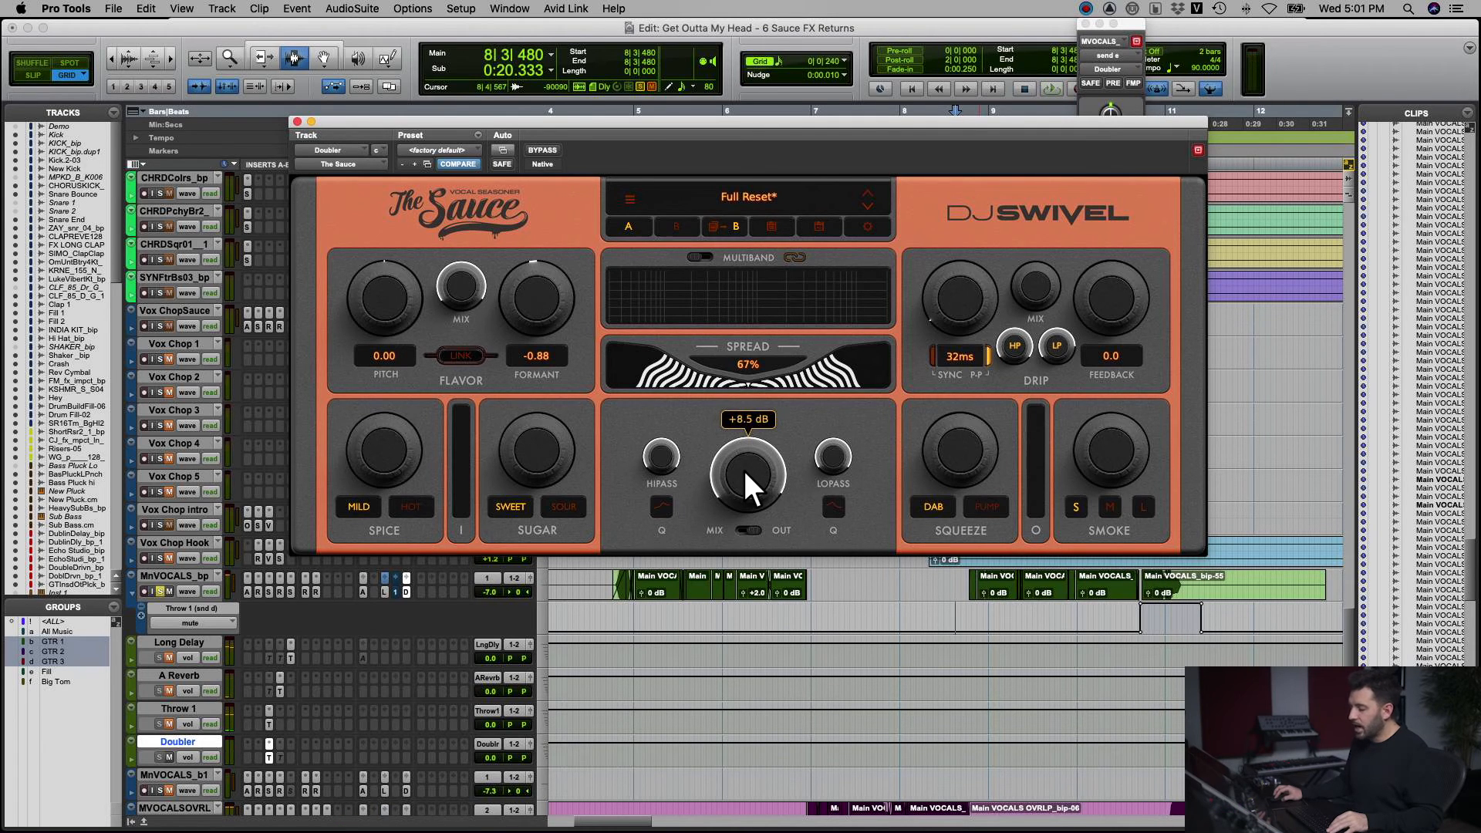
pyautogui.scroll(-5, 742, 467)
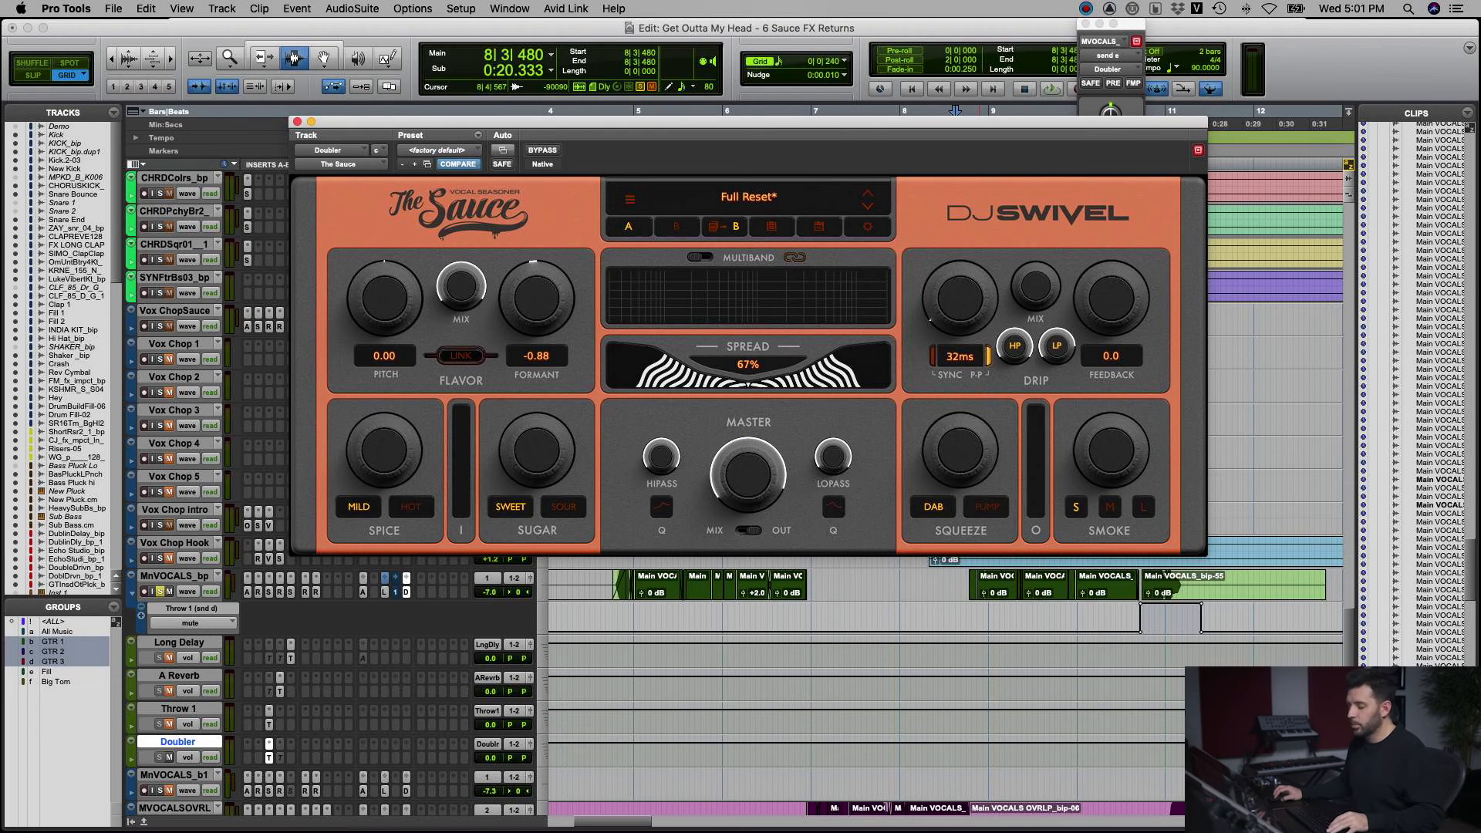
# - Replay the vocal from 8|3|480 while varying the doubler's Master output, bringing it to +9.9 dB
pyautogui.press('space')
pyautogui.scroll(-15, 743, 468)
pyautogui.scroll(15, 743, 467)
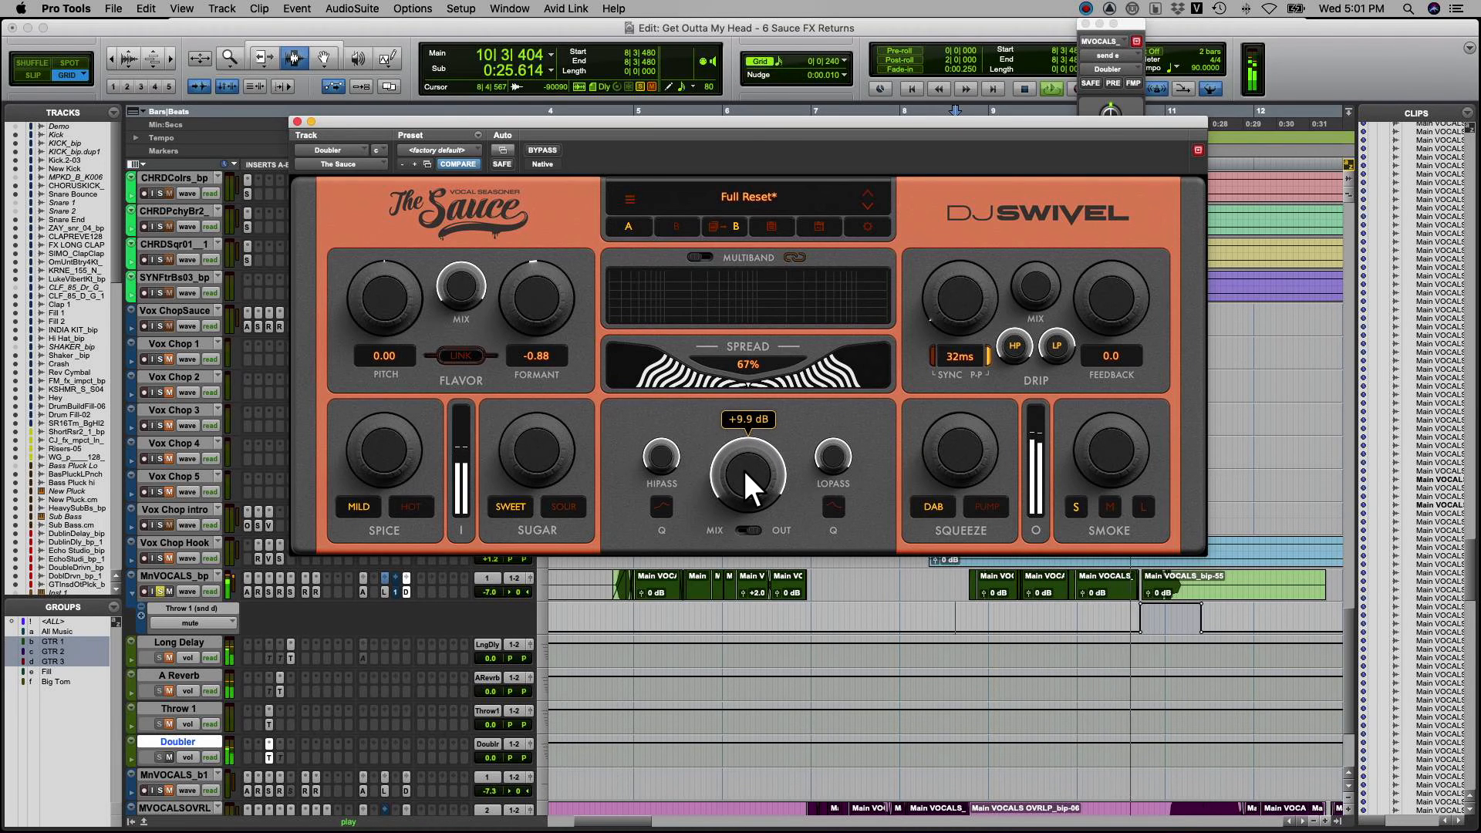
pyautogui.press('space')
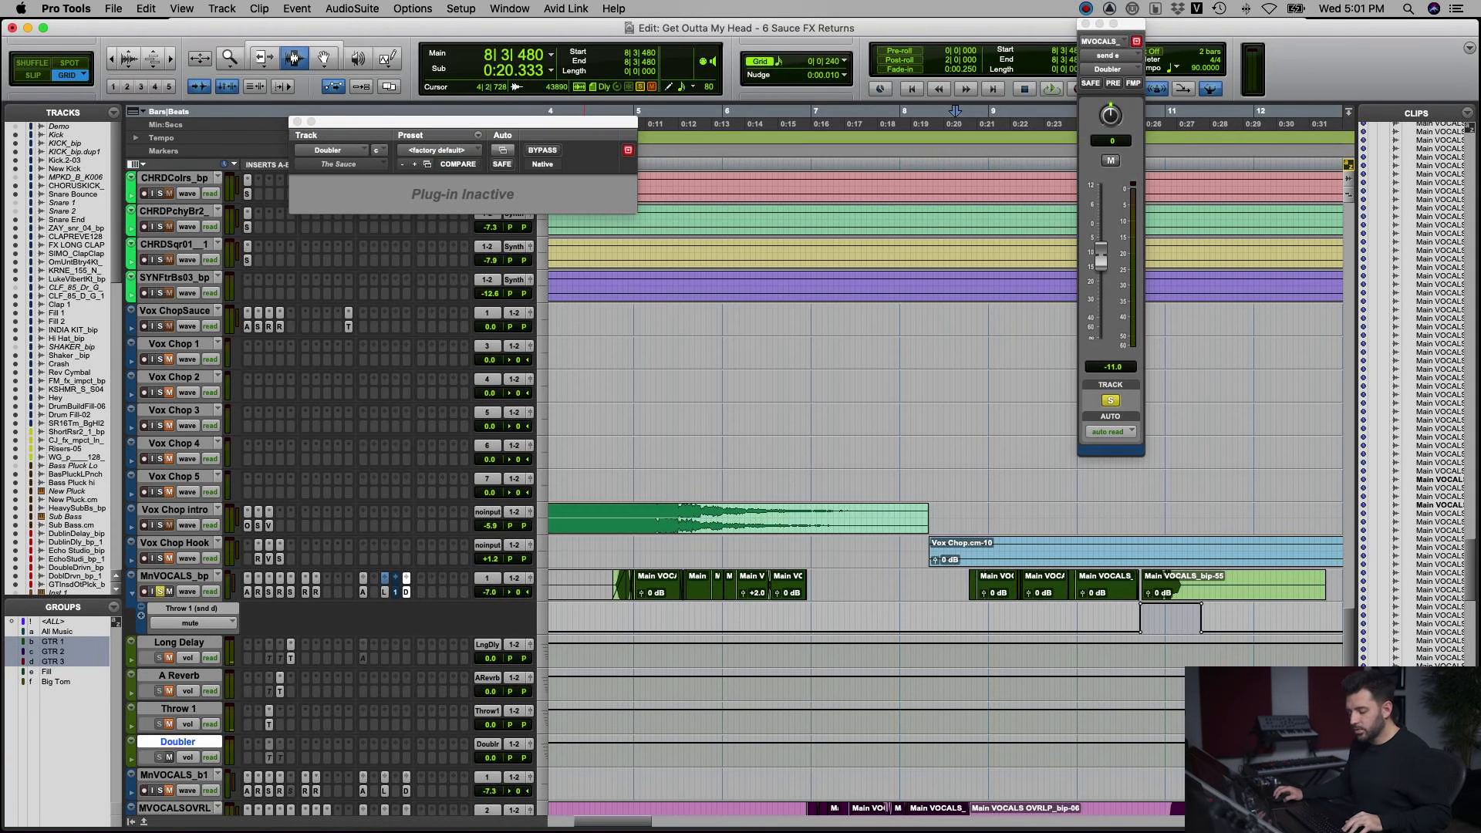
# - Activate the other The Sauce insert on the Doubler track and move its window clear of the track inserts
pyautogui.keyDown('ctrl'); pyautogui.keyDown('super'); pyautogui.click(281, 741); pyautogui.keyUp('super'); pyautogui.keyUp('ctrl')
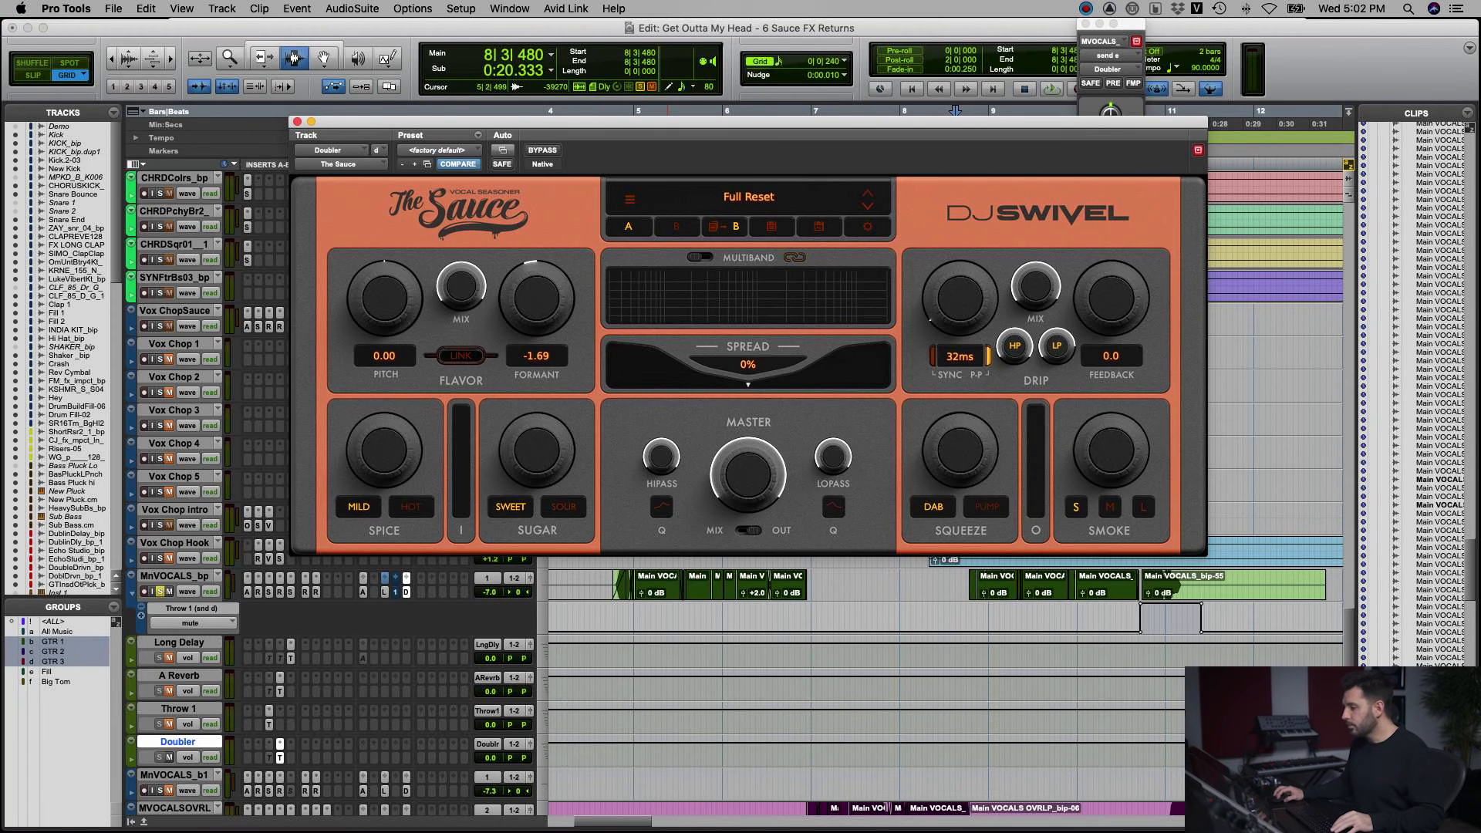
pyautogui.moveTo(741, 121); pyautogui.dragTo(837, 143)
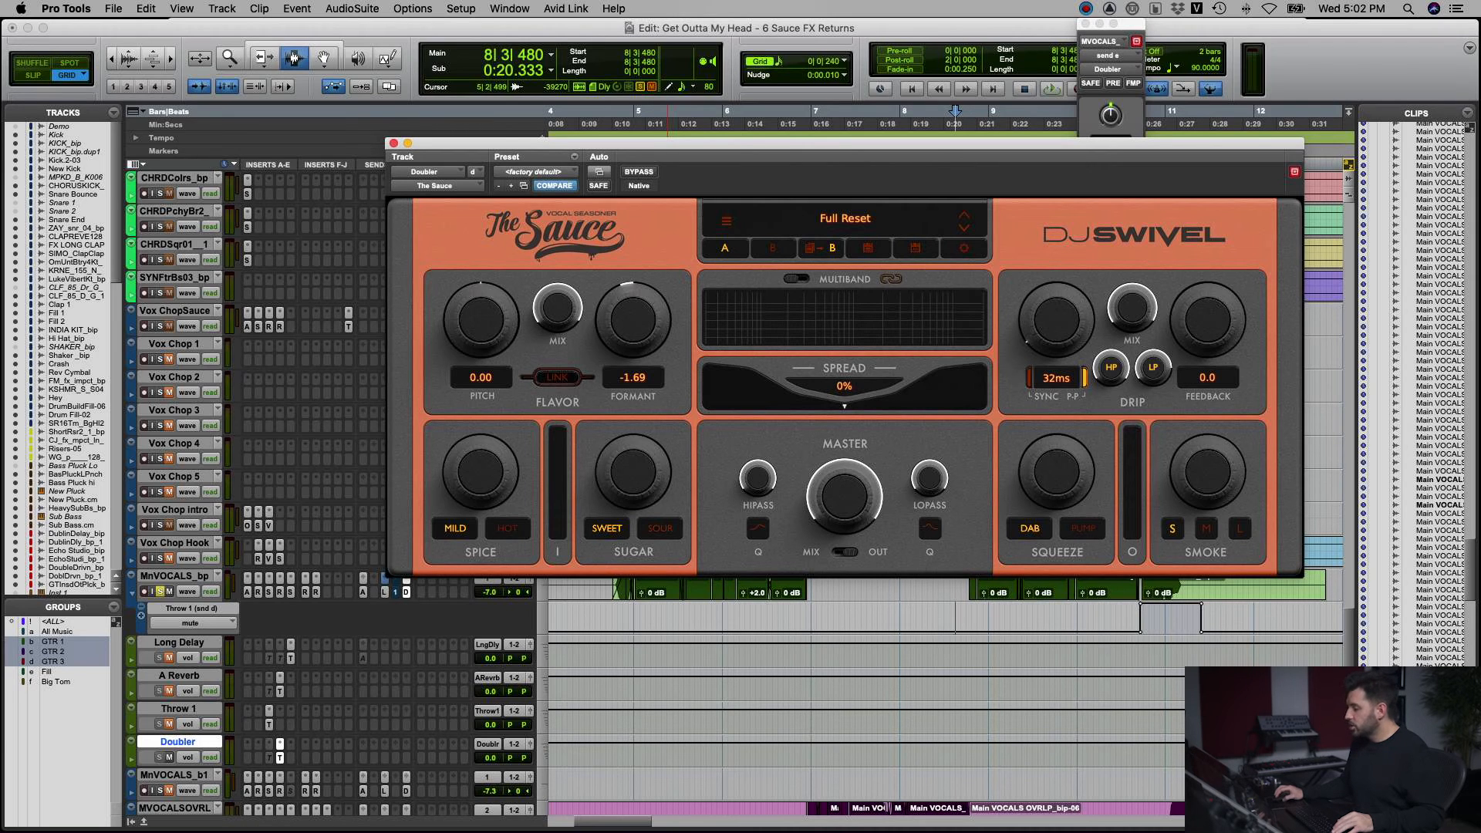
# - Try the Drip's Sync switch and a longer 143 ms delay time, and return the time to 32 ms
pyautogui.click(1030, 378)
pyautogui.click(1030, 379)
pyautogui.scroll(-5, 1054, 321)
pyautogui.scroll(-6, 1053, 321)
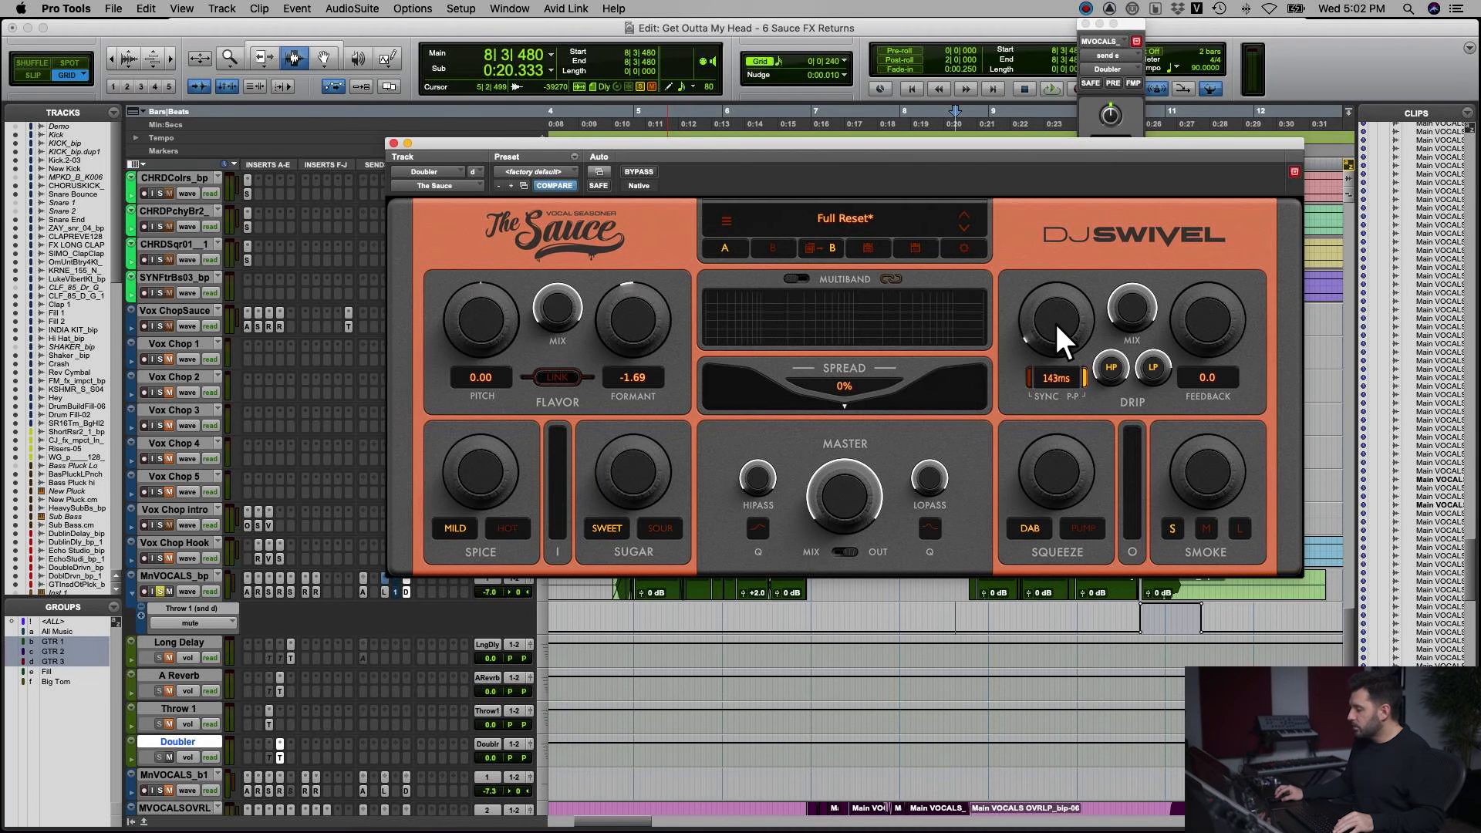
pyautogui.scroll(-1, 1054, 320)
pyautogui.scroll(-1, 1055, 321)
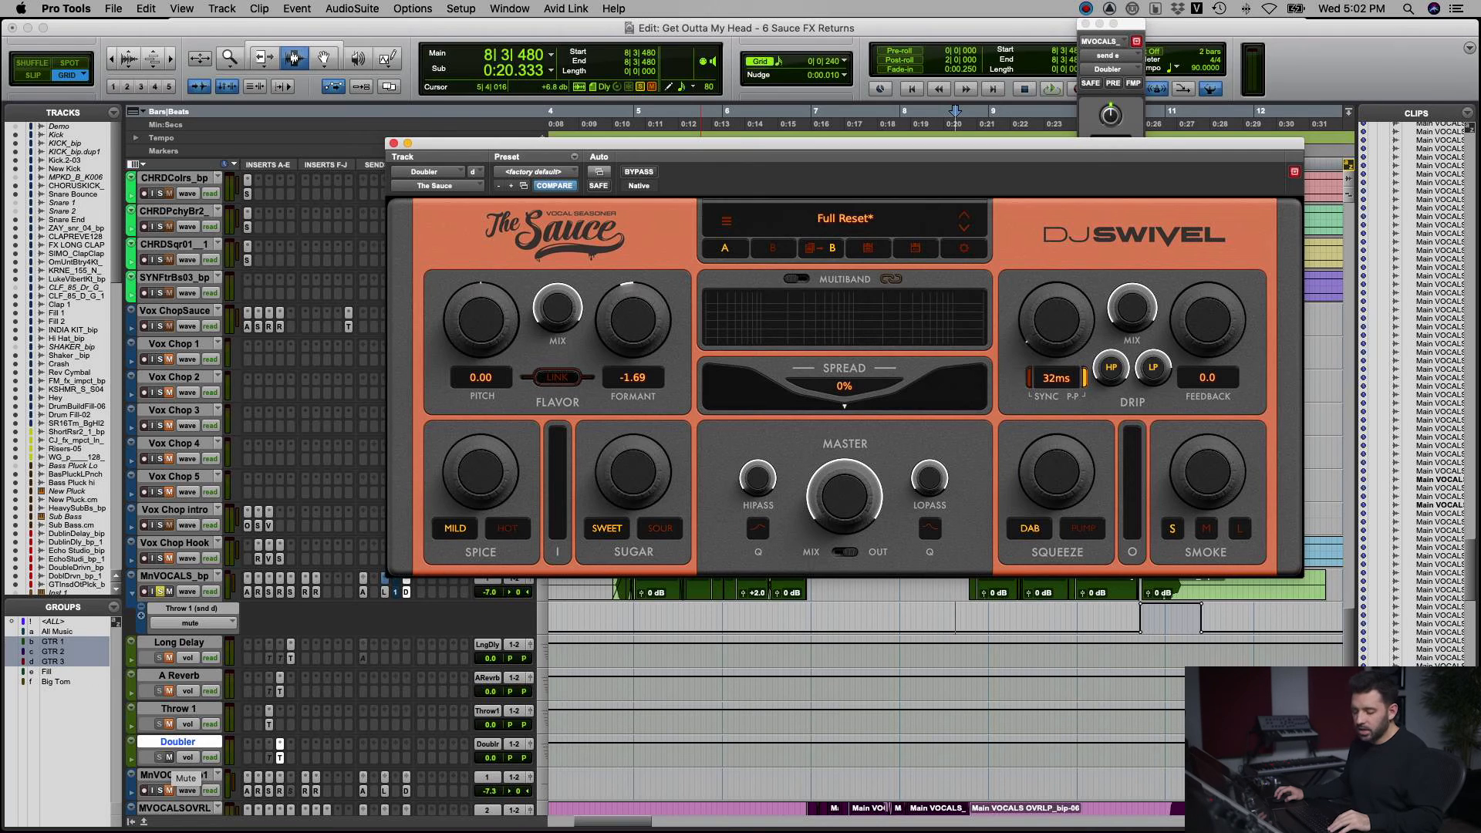
# - Audition the vocal through the 32 ms doubler from 8|3|480, adjust its Master level and replay the passage
pyautogui.press('space')
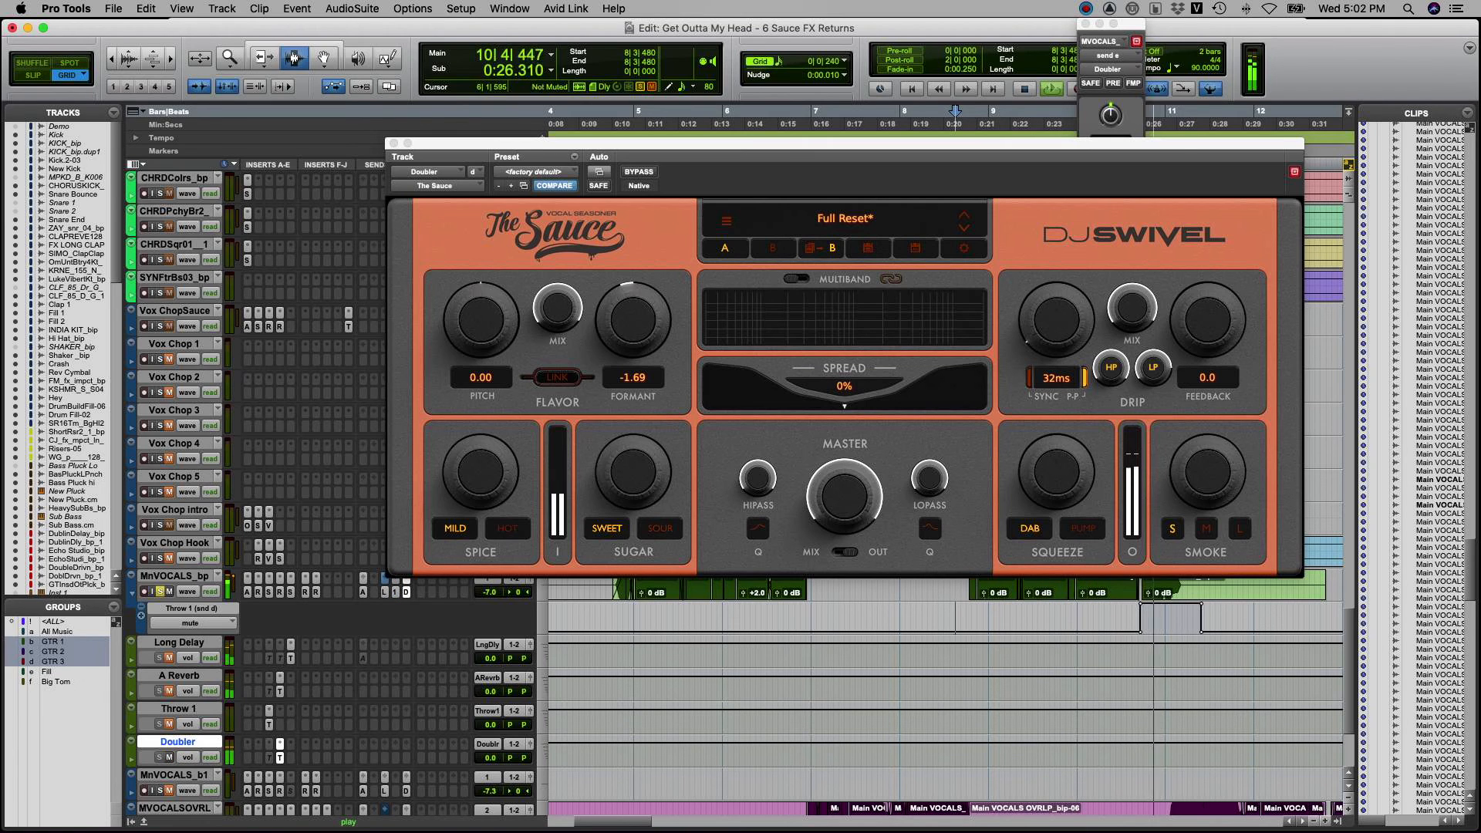
pyautogui.press('space')
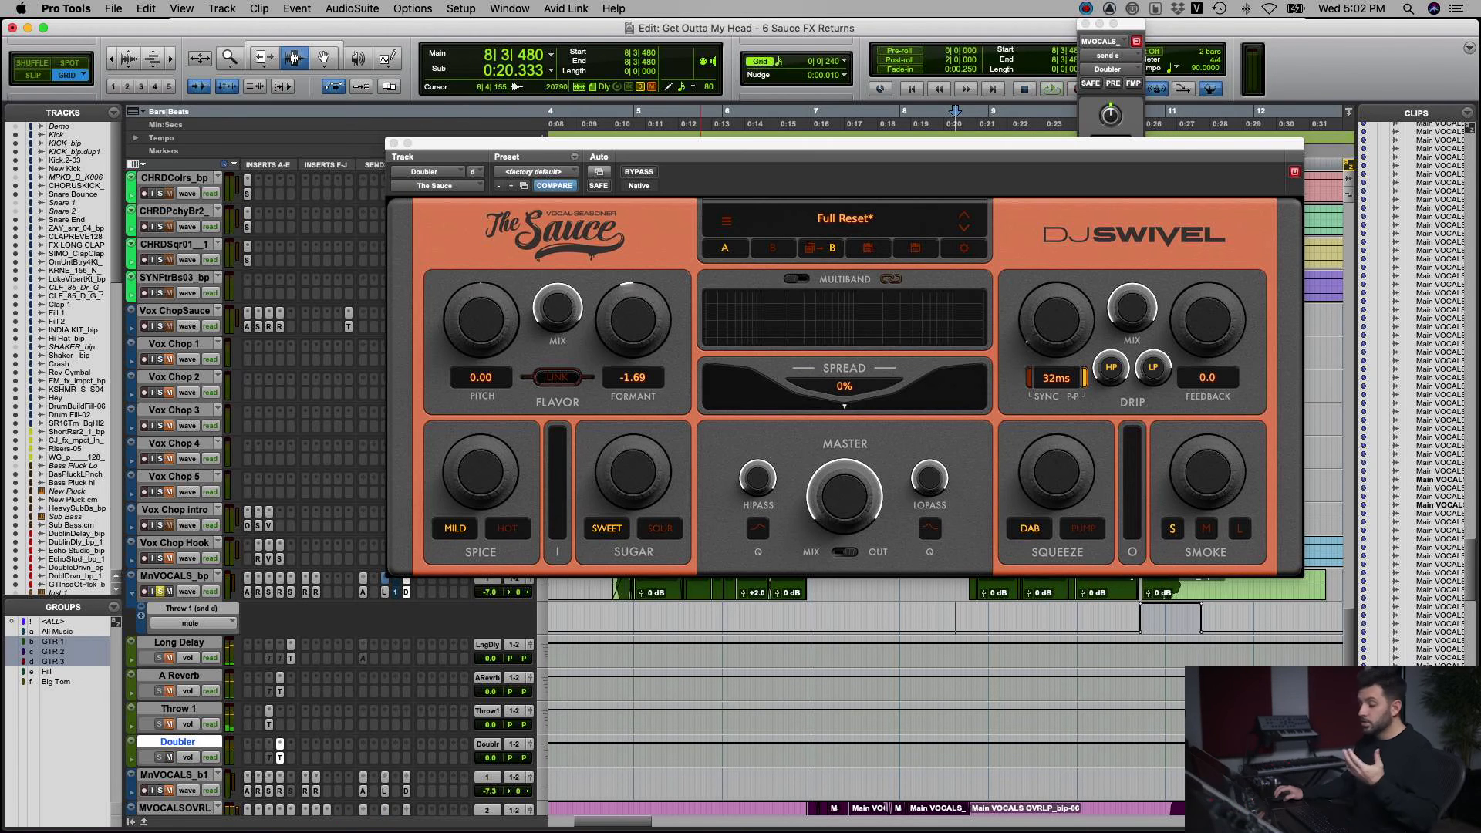
pyautogui.click(842, 498)
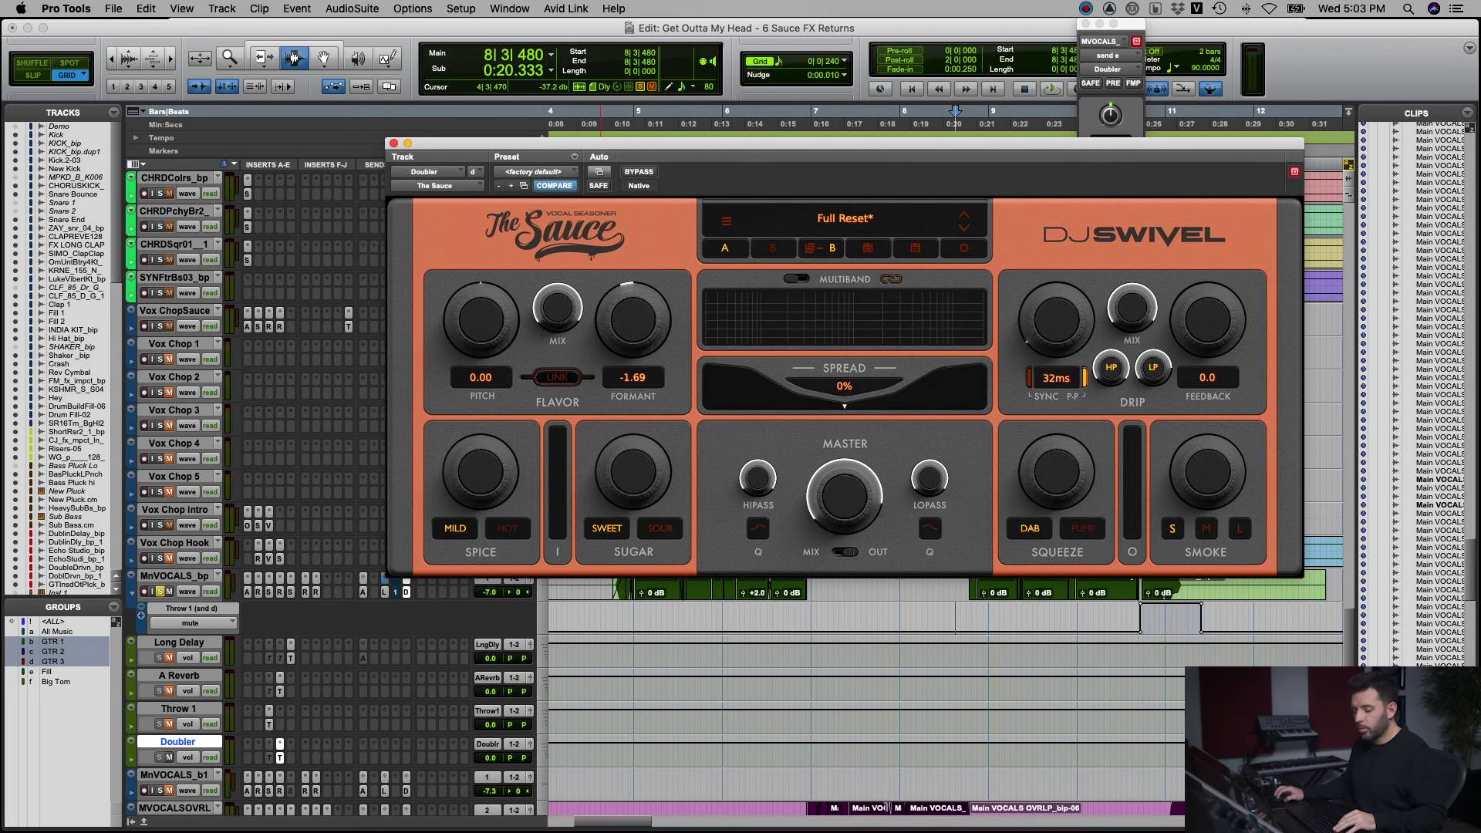
pyautogui.press('space')
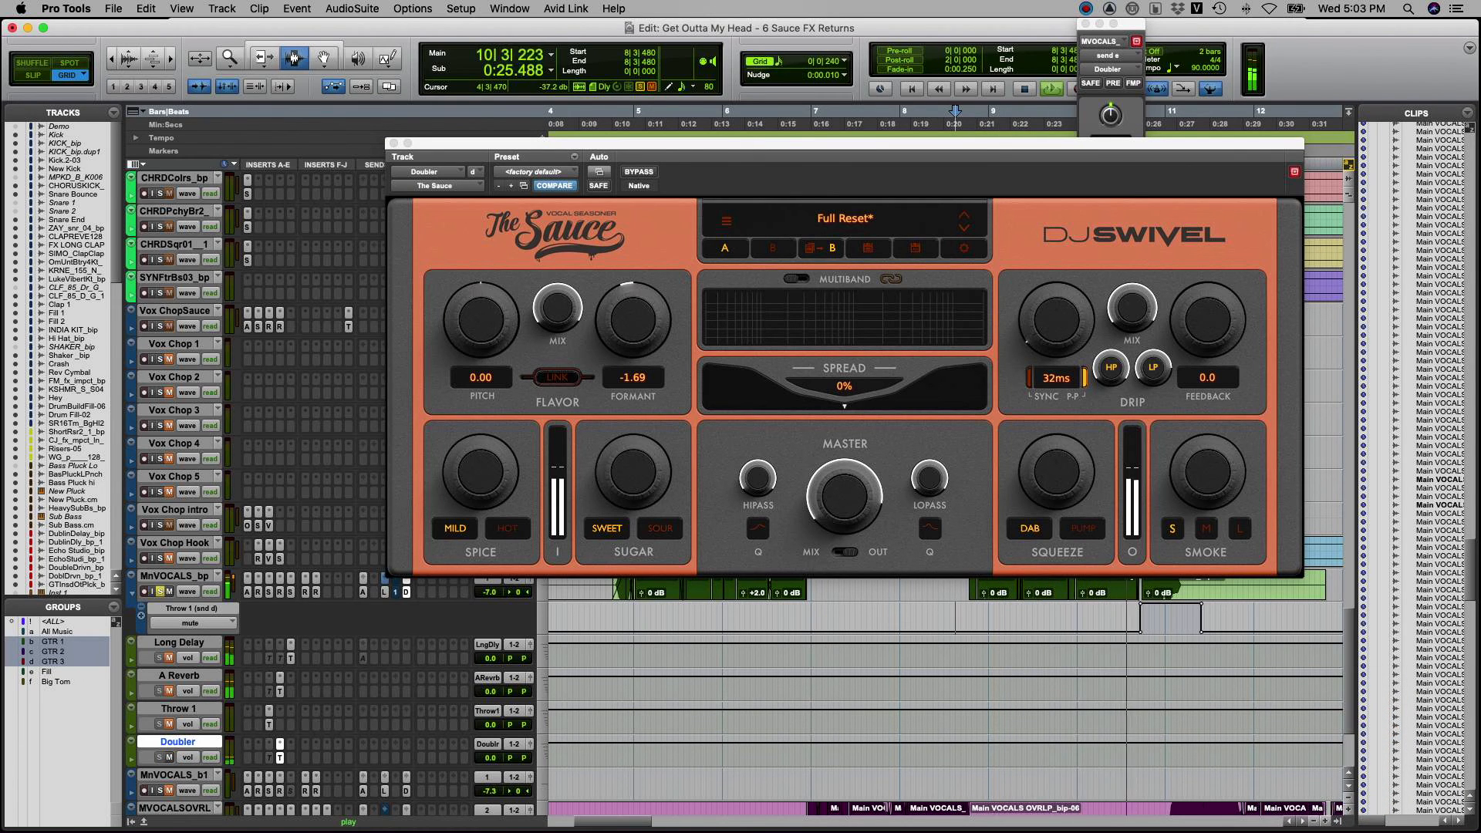
pyautogui.press('space')
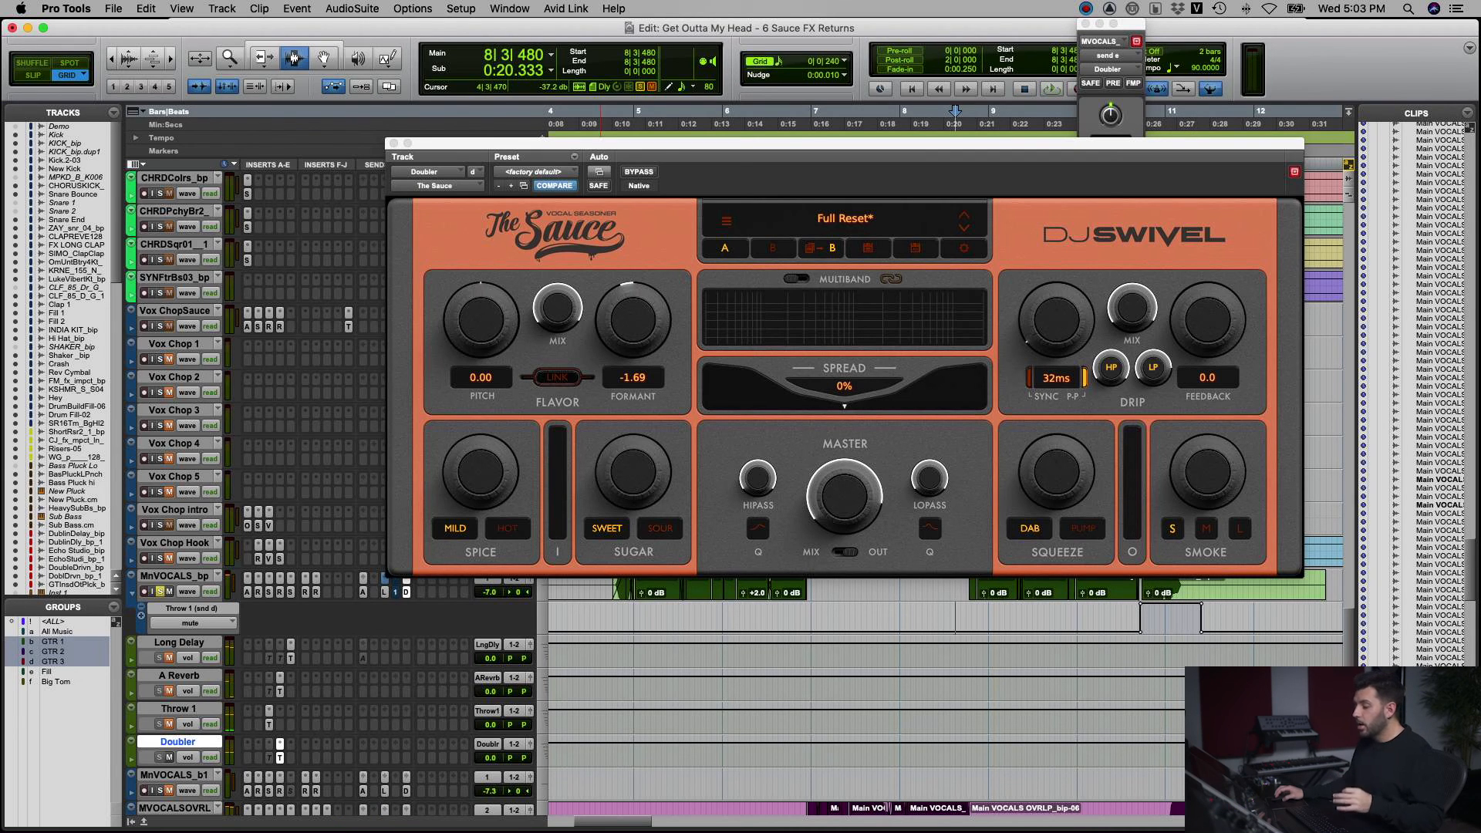